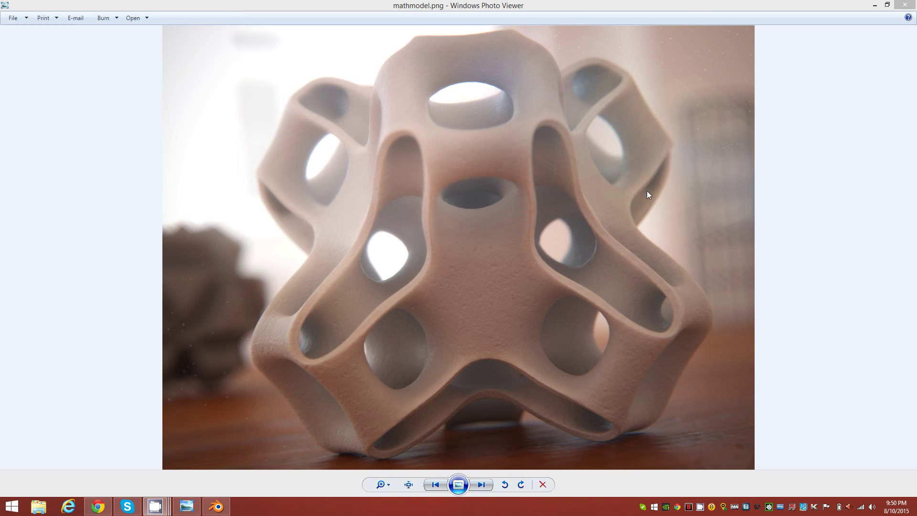
# Step: Switch from the reference photo of the mathematical sculpture to Blender, where the default cube is open
pyautogui.click(577, 4)
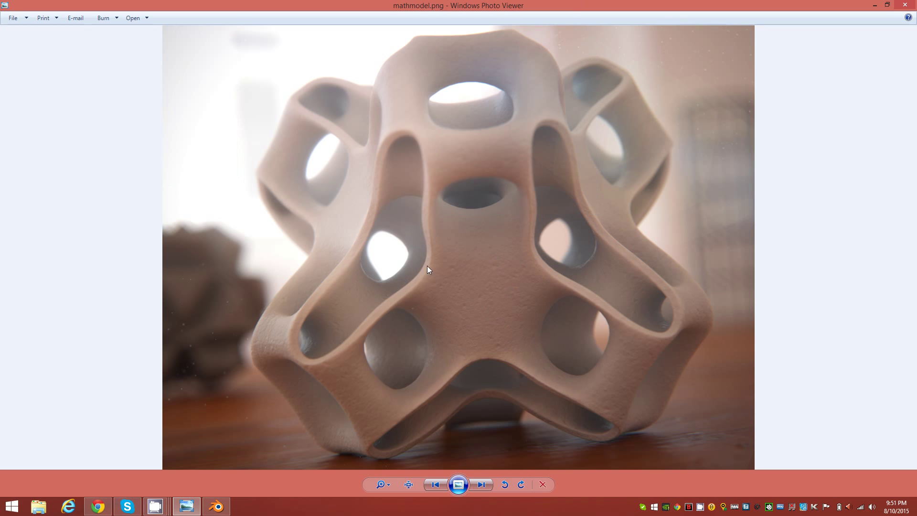
pyautogui.click(222, 507)
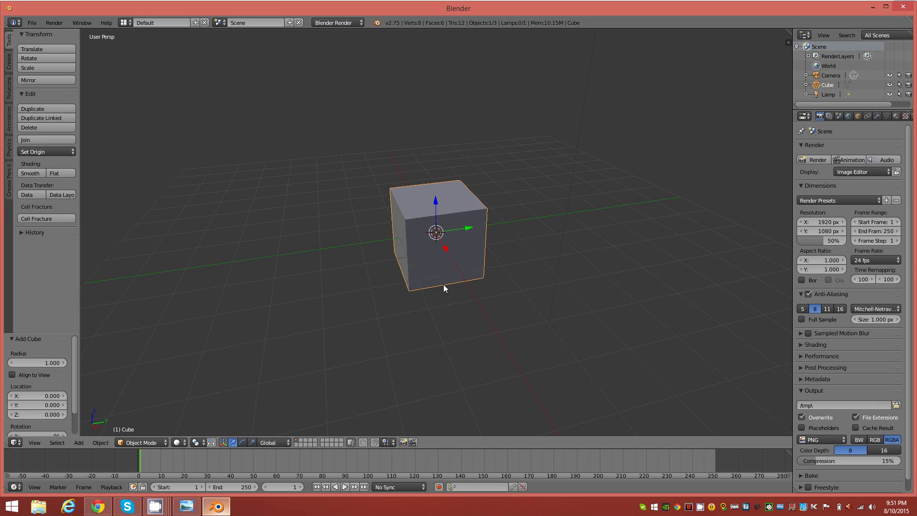
pyautogui.moveTo(446, 288); pyautogui.dragTo(342, 309, button='middle')
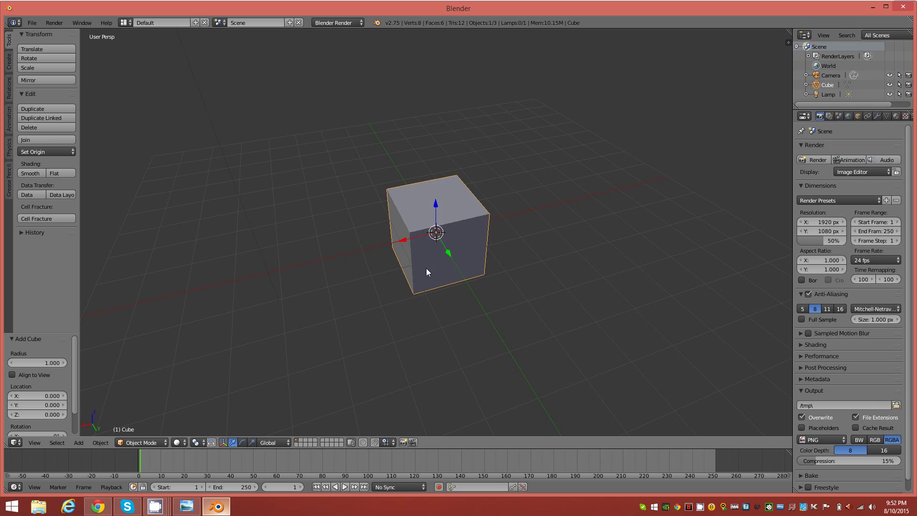
# Step: In Edit Mode, bevel all of the cube's corner vertices until the cuts almost meet at the edge midpoints
pyautogui.press('Tab')
pyautogui.click(513, 288)
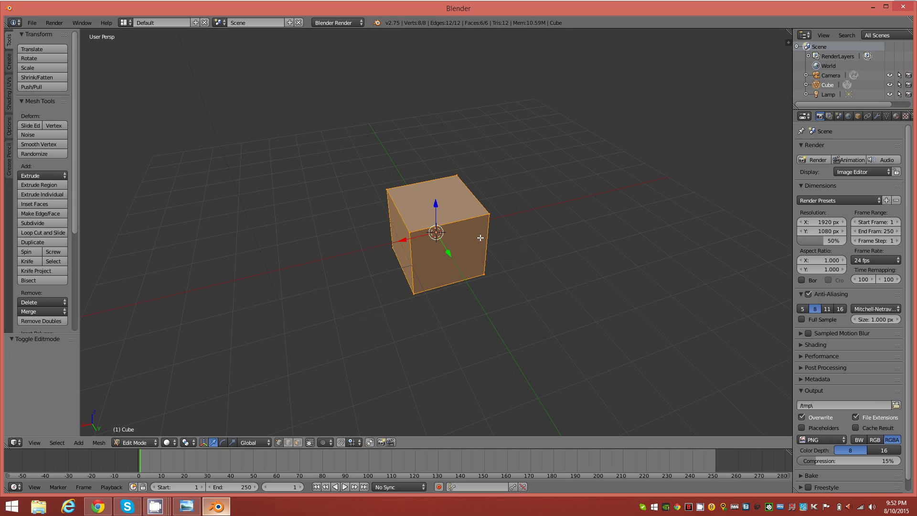
pyautogui.hotkey('ctrl', 'b')
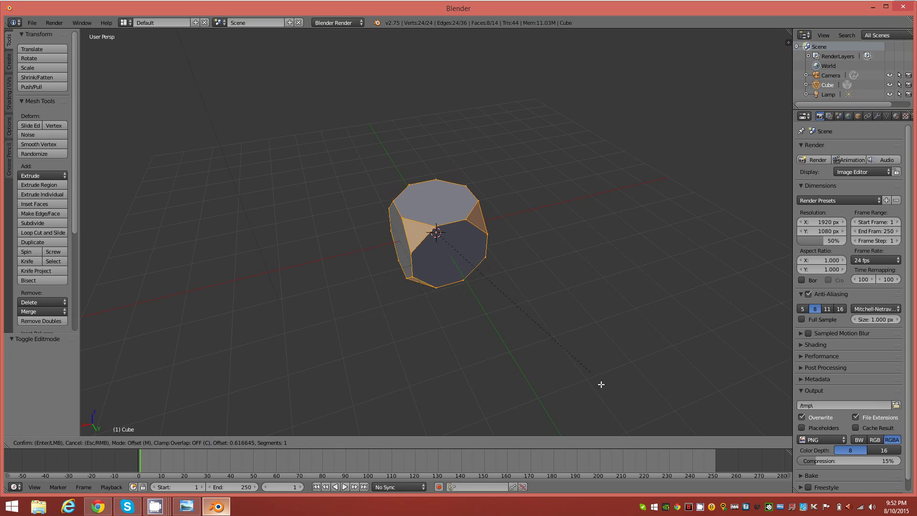
pyautogui.click(698, 31)
pyautogui.hotkey('ctrl', 'b')
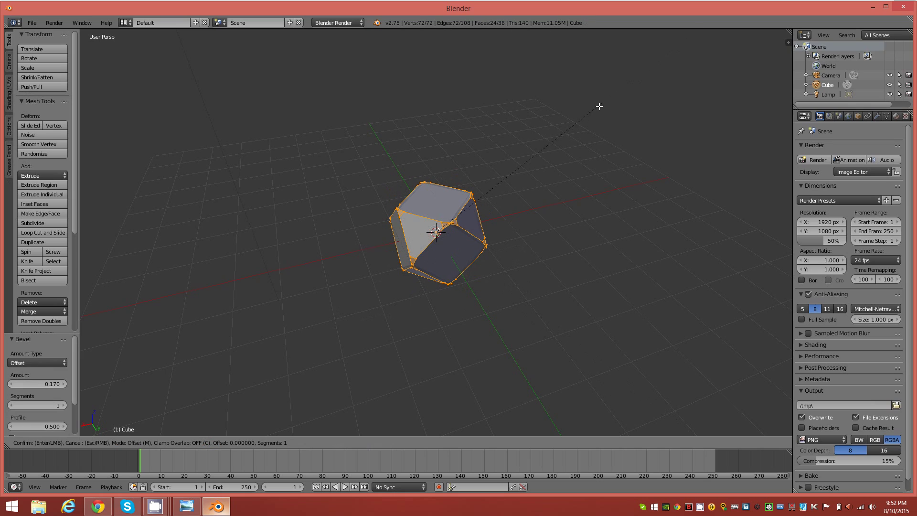
pyautogui.press('Escape')
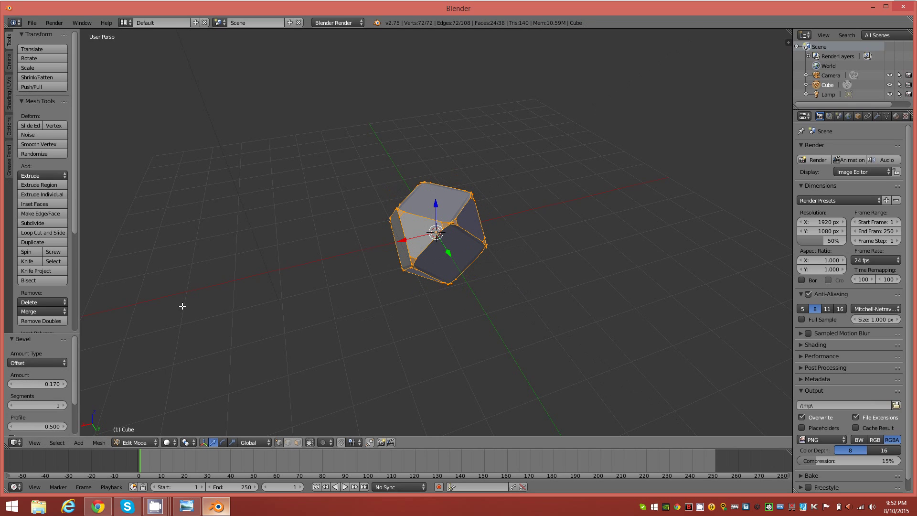
pyautogui.hotkey('ctrl', 'z')
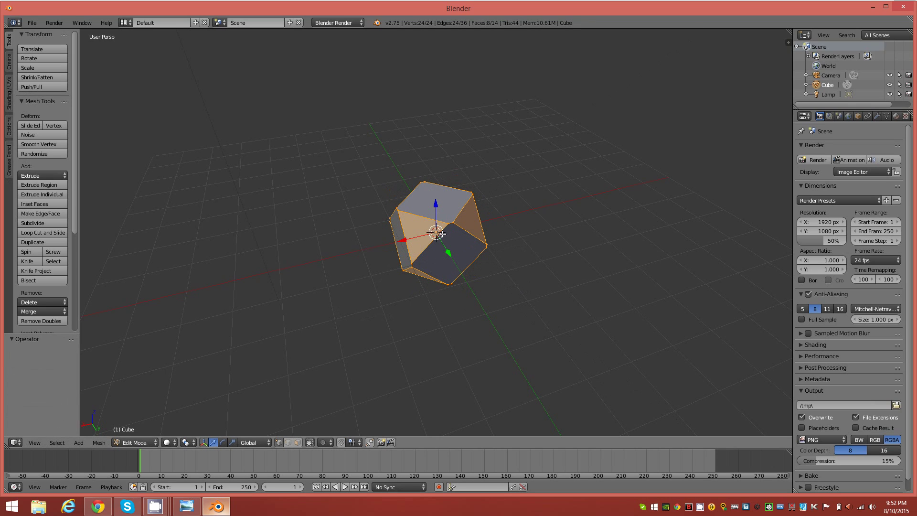
# Step: Merge the nearly coincident corner vertices with Remove Doubles, using a merge distance of 0.180
pyautogui.moveTo(442, 234); pyautogui.dragTo(445, 196, button='middle')
pyautogui.scroll(3, 445, 196)
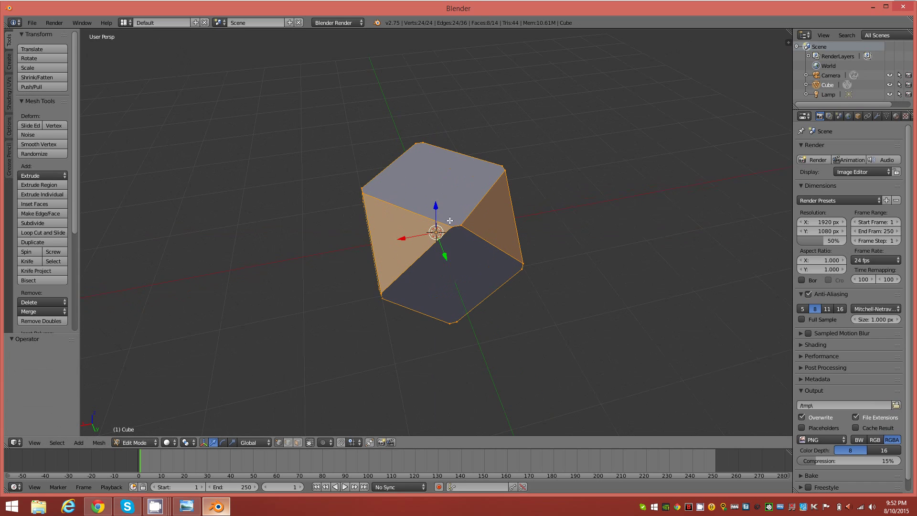
pyautogui.scroll(1, 452, 230)
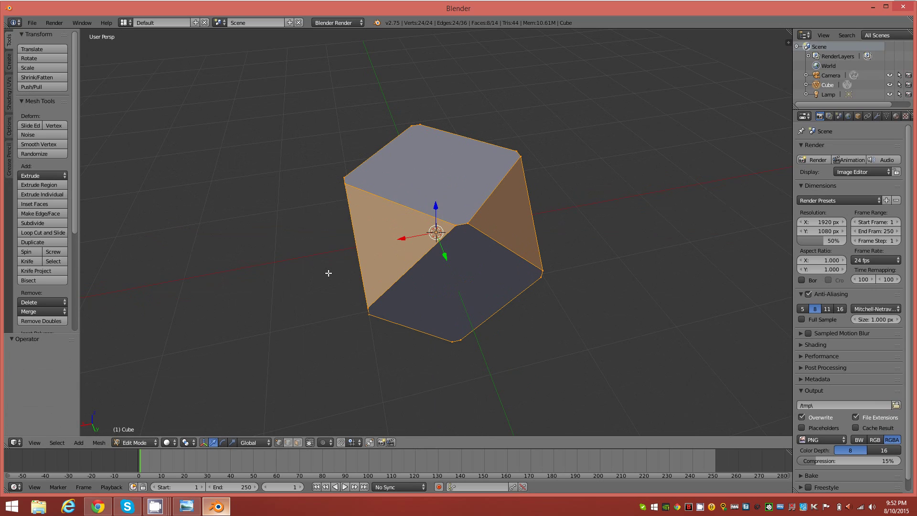
pyautogui.press('w')
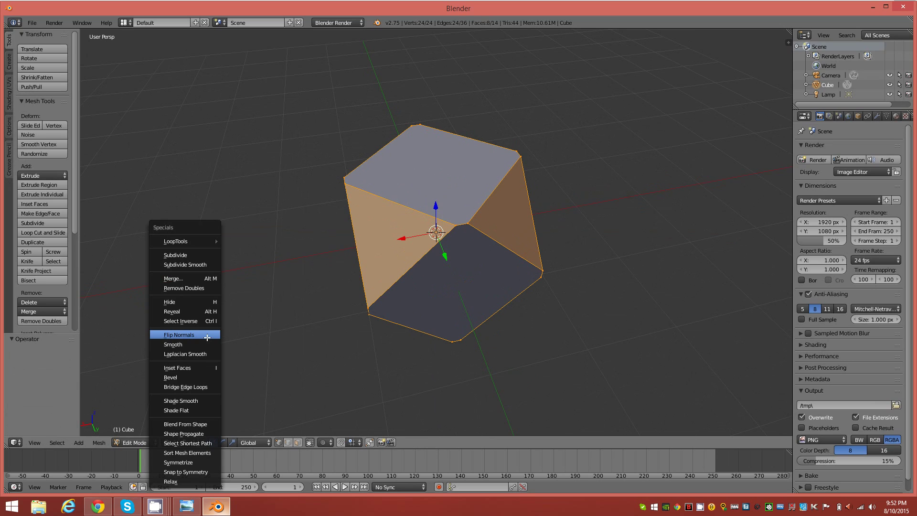
pyautogui.click(213, 288)
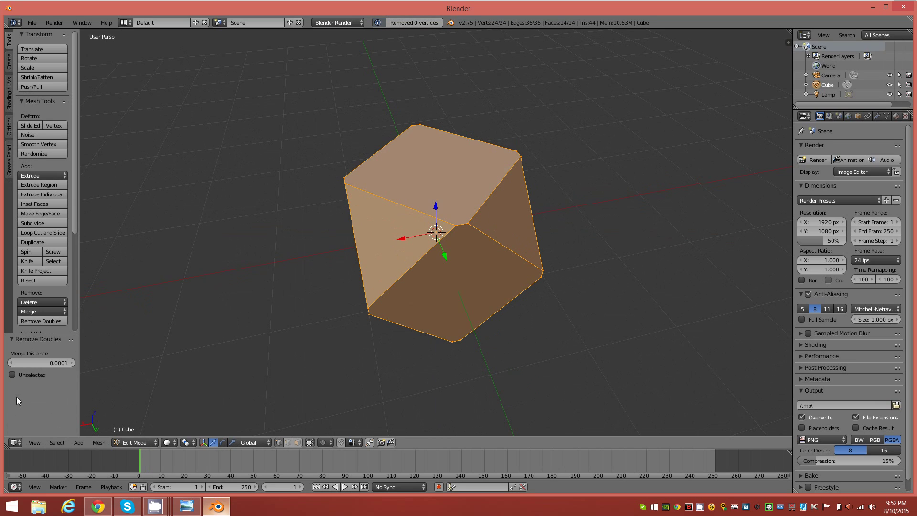
pyautogui.moveTo(72, 364)
pyautogui.mouseDown()
pyautogui.moveTo(85, 365)
pyautogui.moveTo(70, 364)
pyautogui.mouseUp()
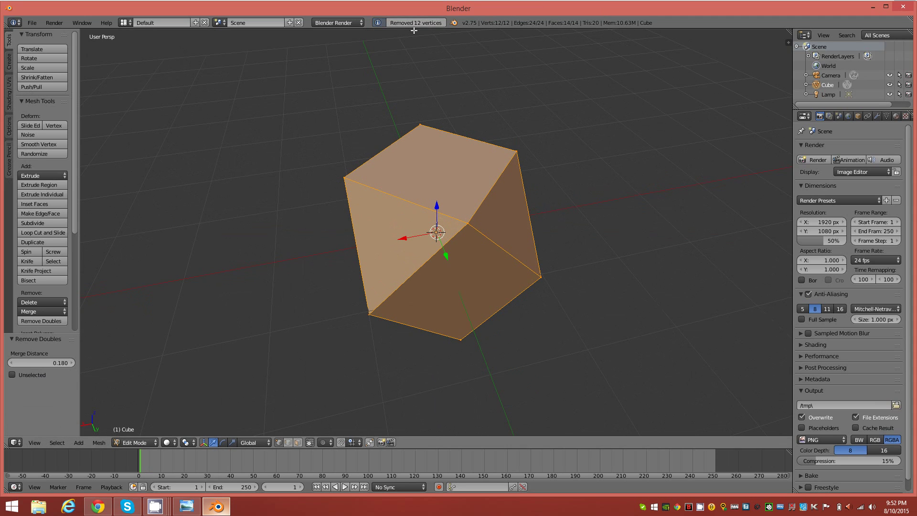
pyautogui.moveTo(407, 252); pyautogui.dragTo(498, 282, button='middle')
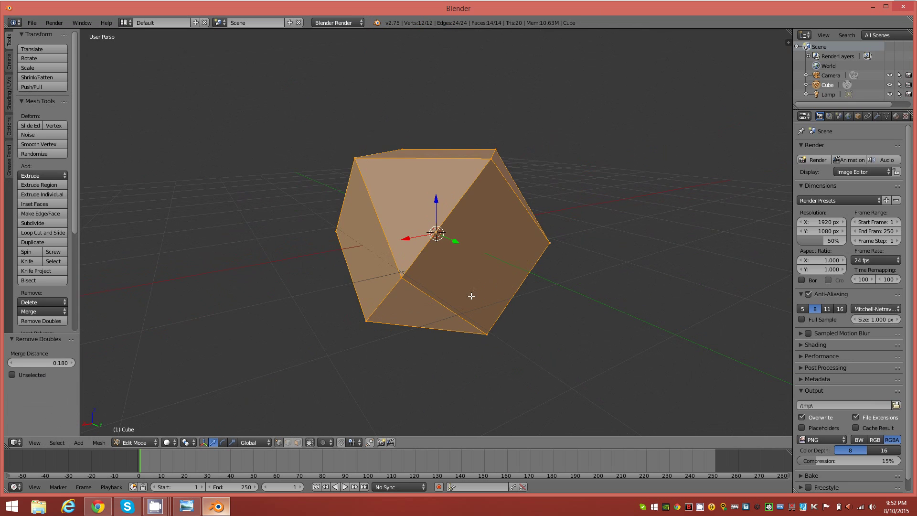
# Step: Deselect the whole mesh and return the shape to Object Mode
pyautogui.press('a')
pyautogui.scroll(-2, 471, 299)
pyautogui.moveTo(488, 257); pyautogui.dragTo(449, 283, button='middle')
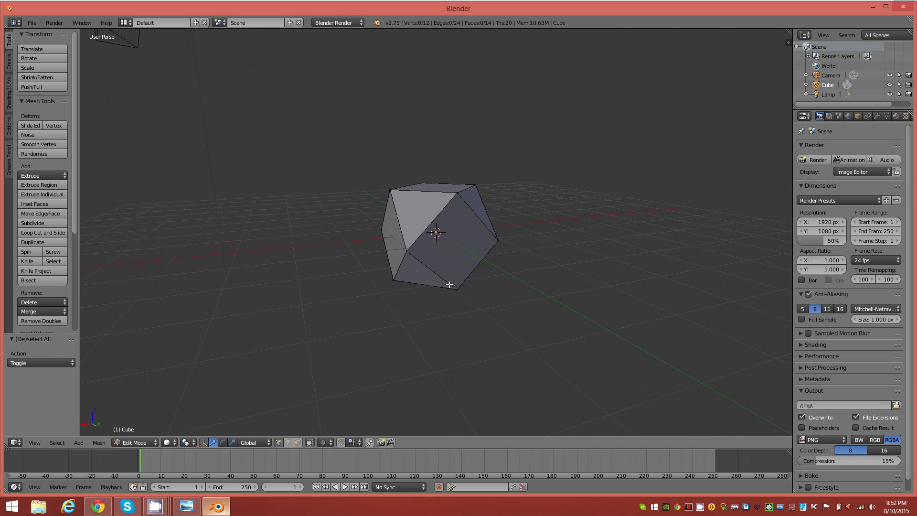
pyautogui.moveTo(485, 236); pyautogui.dragTo(480, 267, button='middle')
pyautogui.press('Tab')
pyautogui.click(380, 299)
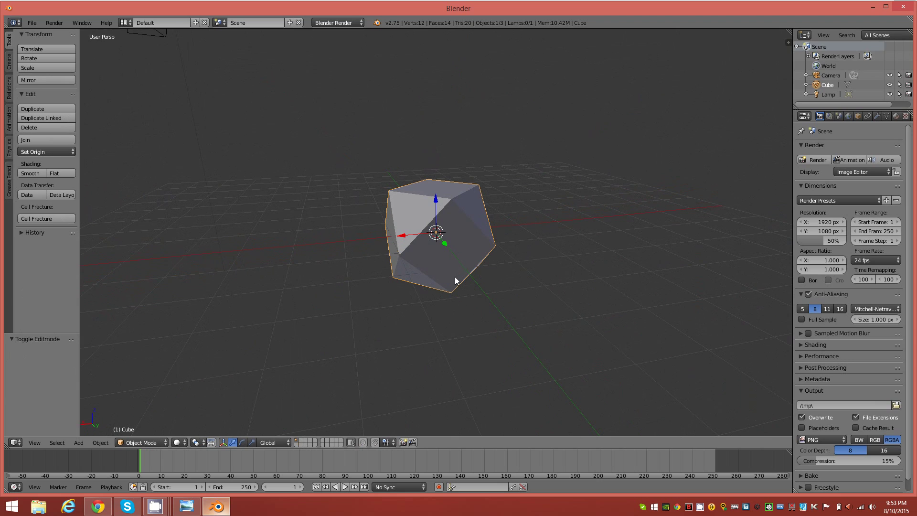
# Step: Rotate the shape 45° about the global X axis and raise it about 1.31 units along Z
pyautogui.press('r')
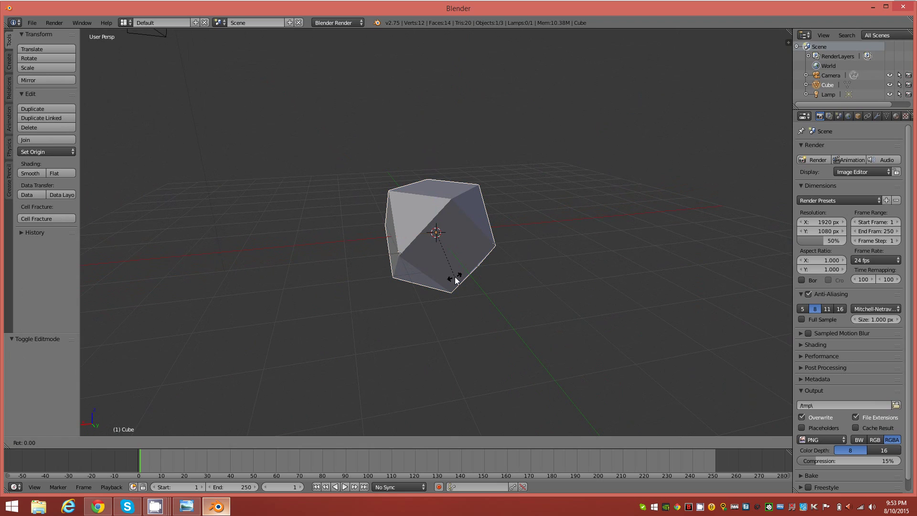
pyautogui.press('x')
pyautogui.write('20')
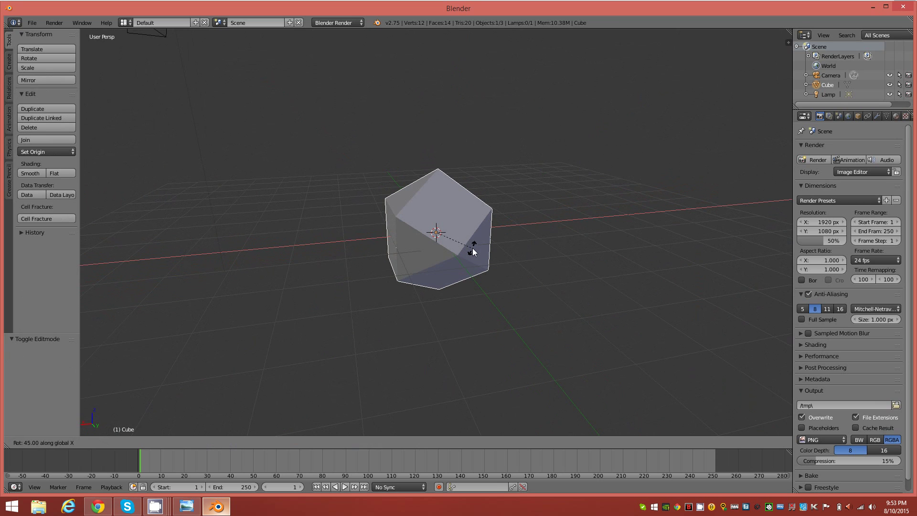
pyautogui.click(472, 248)
pyautogui.moveTo(472, 248); pyautogui.dragTo(529, 230, button='middle')
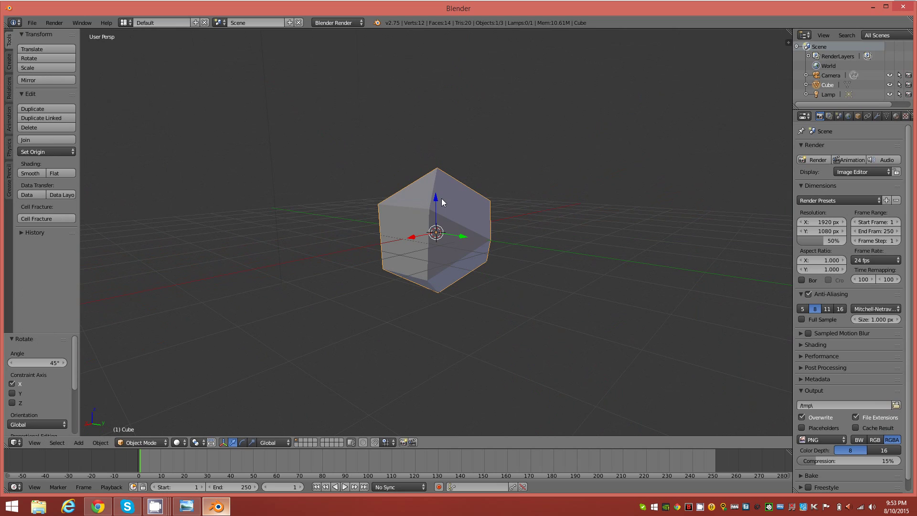
pyautogui.moveTo(433, 196); pyautogui.dragTo(451, 141)
# Step: Snap the 3D cursor to the scene centre and then to the selected shape's origin
pyautogui.press('space')
pyautogui.moveTo(506, 300)
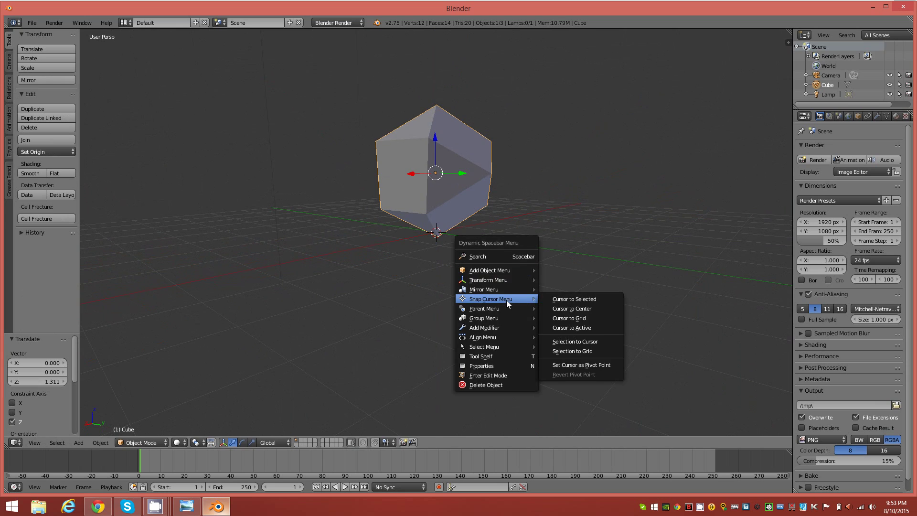
pyautogui.click(583, 308)
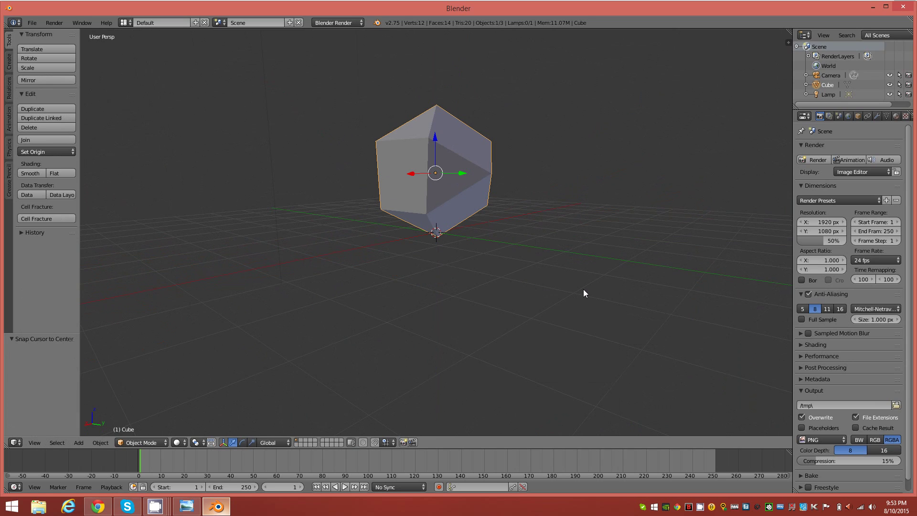
pyautogui.press('space')
pyautogui.moveTo(583, 290)
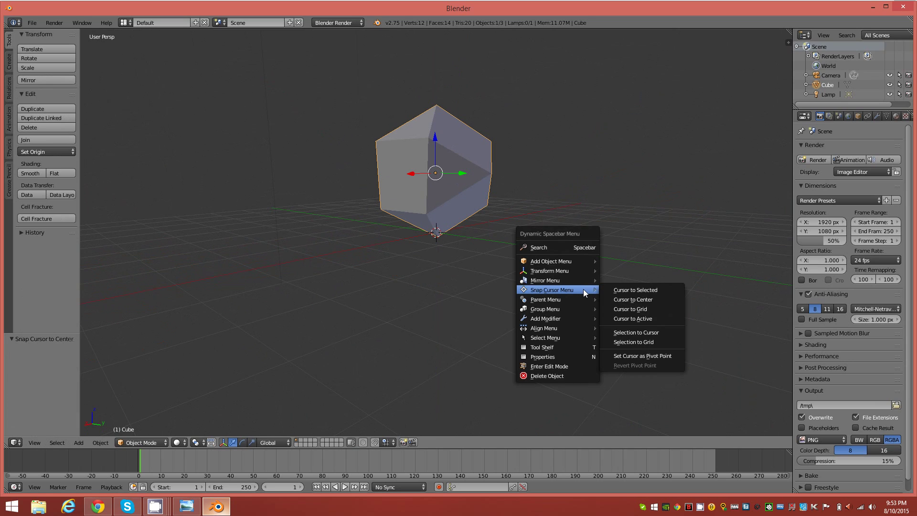
pyautogui.click(637, 290)
# Step: In Edit Mode with face selection, pick one square face and select all faces with the same number of polygon sides
pyautogui.moveTo(486, 311); pyautogui.dragTo(458, 236, button='middle')
pyautogui.press('Tab')
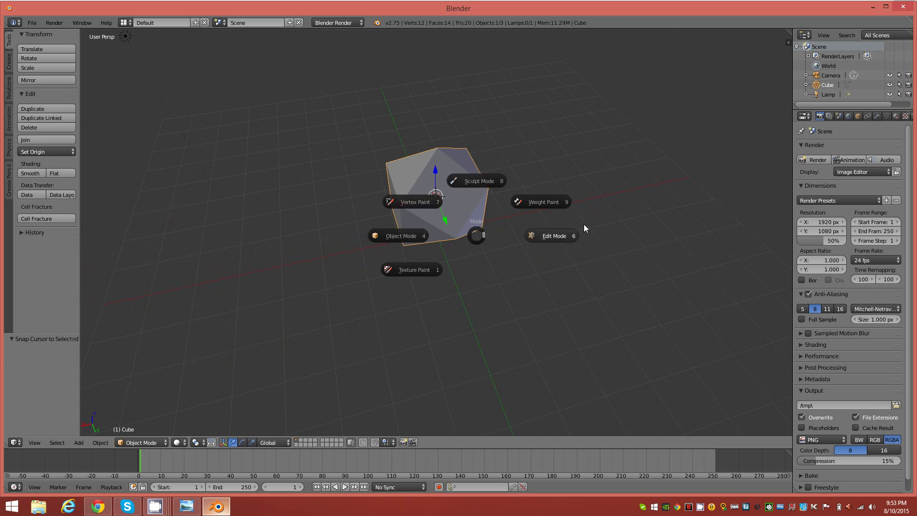
pyautogui.click(549, 235)
pyautogui.moveTo(477, 233)
pyautogui.mouseDown(button='middle')
pyautogui.moveTo(485, 228)
pyautogui.moveTo(473, 221)
pyautogui.mouseUp(button='middle')
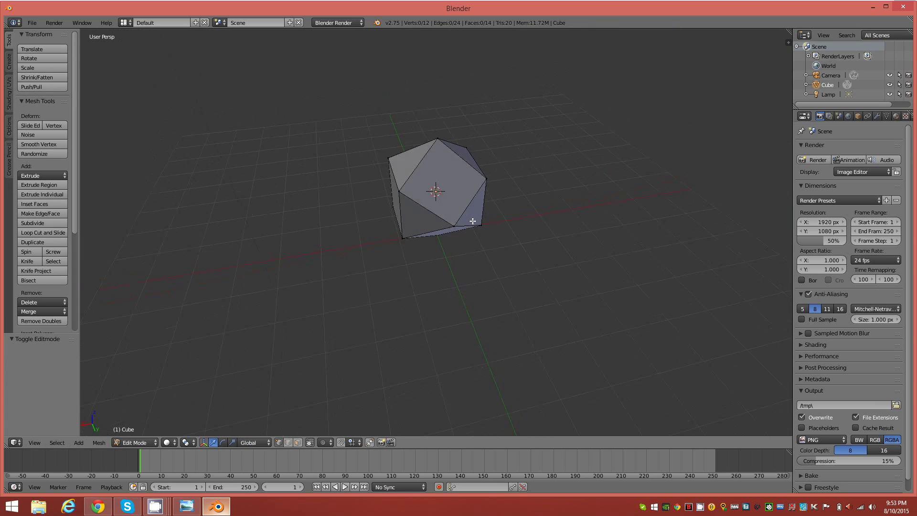
pyautogui.rightClick(454, 178)
pyautogui.moveTo(507, 201)
pyautogui.mouseDown(button='middle')
pyautogui.moveTo(578, 174)
pyautogui.moveTo(496, 184)
pyautogui.moveTo(491, 258)
pyautogui.moveTo(512, 191)
pyautogui.moveTo(532, 179)
pyautogui.moveTo(518, 185)
pyautogui.mouseUp(button='middle')
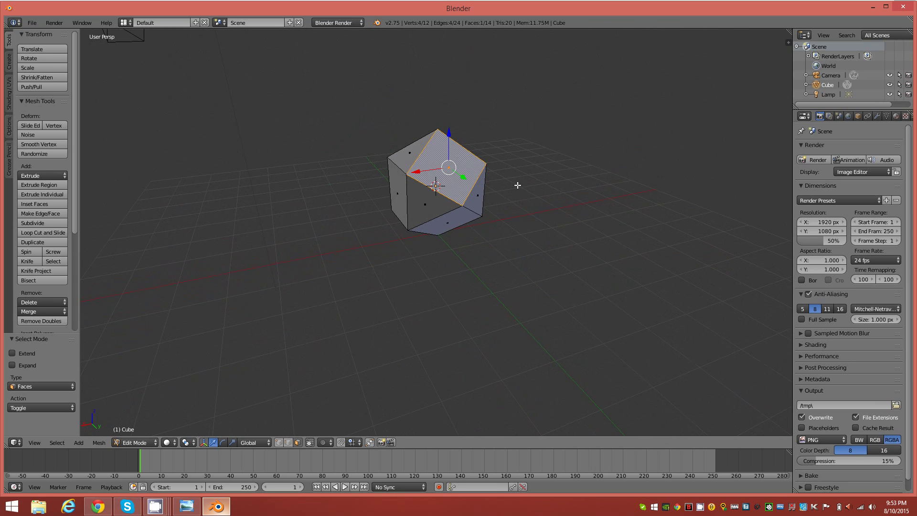
pyautogui.hotkey('shift', 'g')
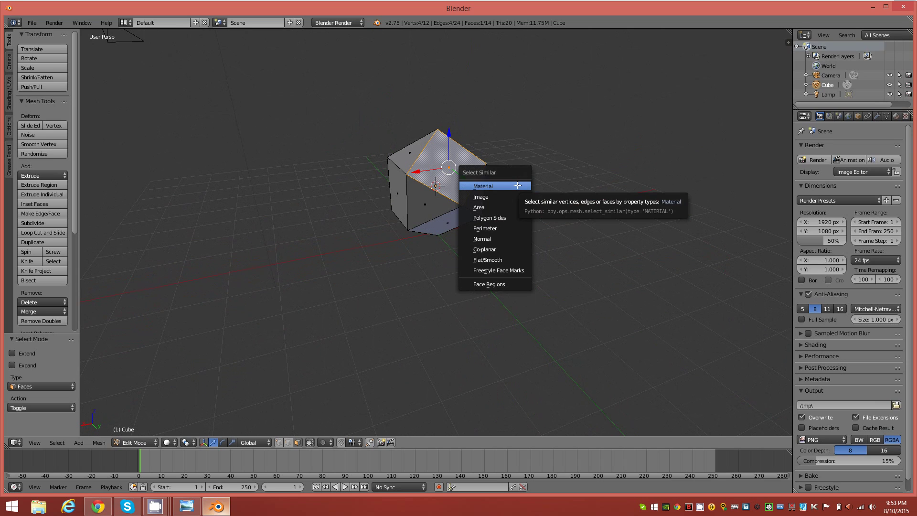
pyautogui.click(509, 217)
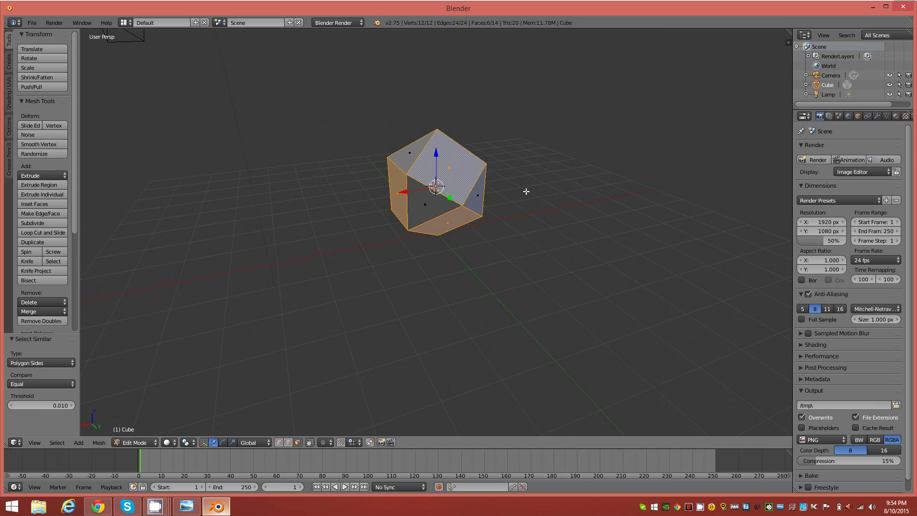
# Step: Extrude the selected square faces outward as individual faces by 1 unit
pyautogui.moveTo(480, 206)
pyautogui.mouseDown(button='middle')
pyautogui.moveTo(561, 196)
pyautogui.moveTo(514, 186)
pyautogui.moveTo(485, 229)
pyautogui.moveTo(498, 221)
pyautogui.moveTo(494, 205)
pyautogui.moveTo(487, 208)
pyautogui.mouseUp(button='middle')
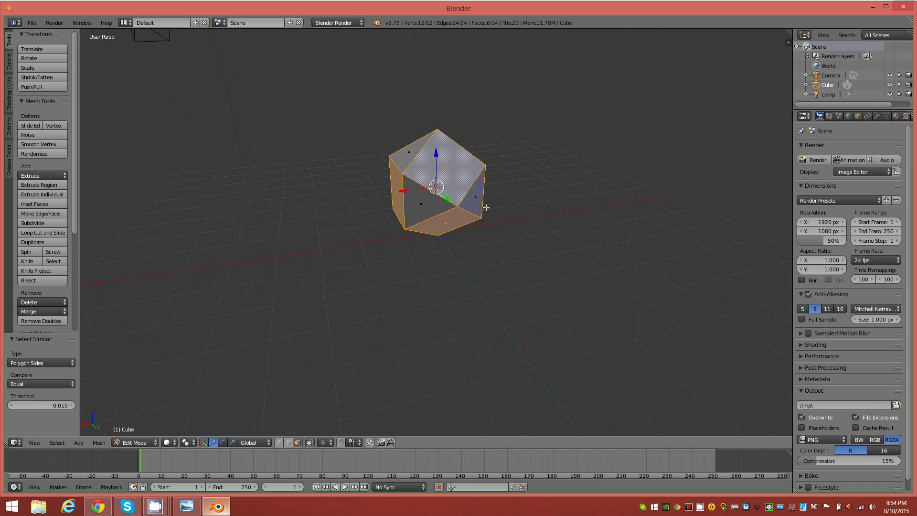
pyautogui.moveTo(487, 207); pyautogui.dragTo(501, 211, button='middle')
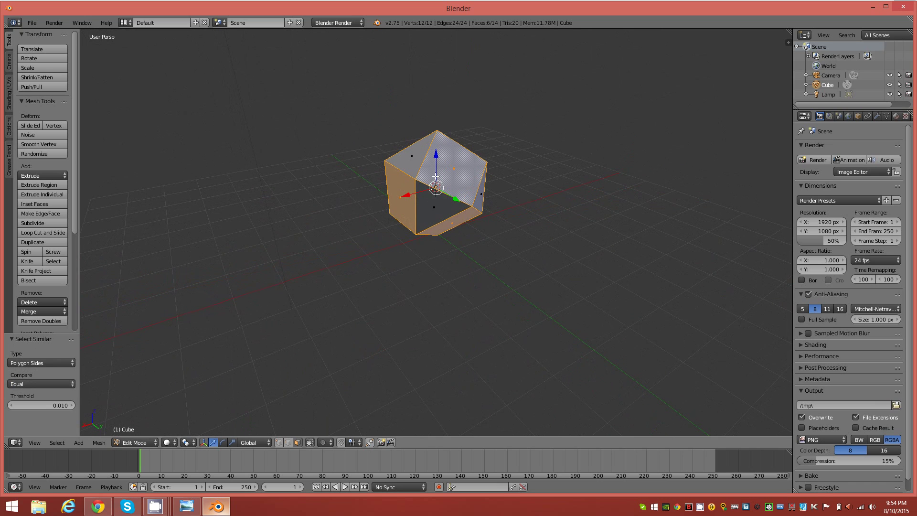
pyautogui.moveTo(501, 207); pyautogui.dragTo(475, 193, button='middle')
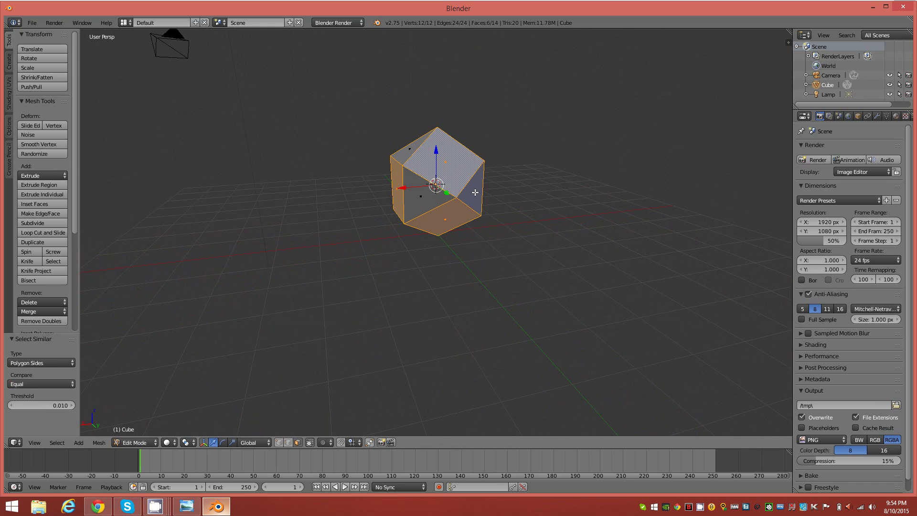
pyautogui.hotkey('alt', 'e')
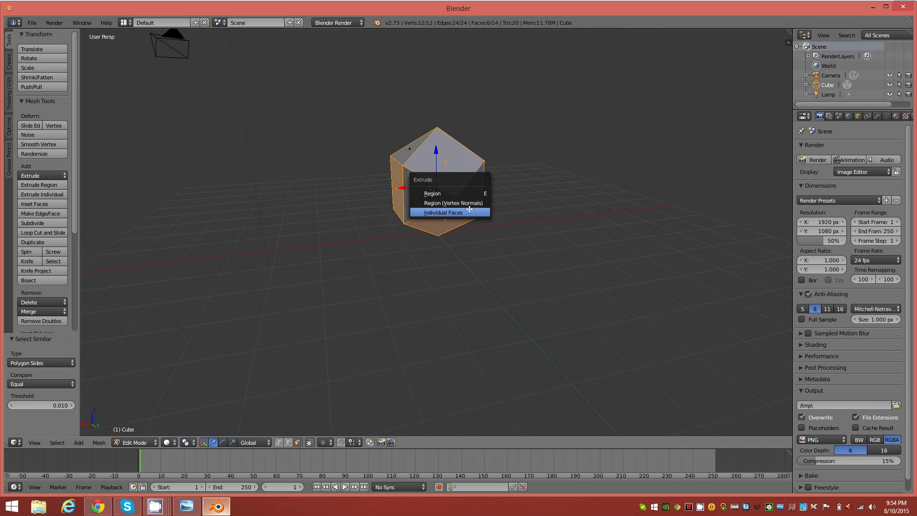
pyautogui.click(468, 213)
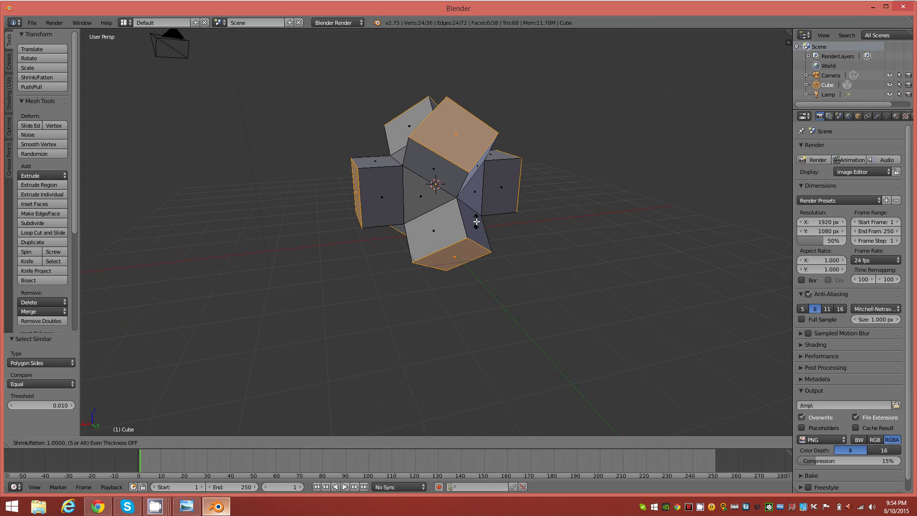
pyautogui.click(476, 221)
# Step: Repeat the individual-face extrusion on the selected square end faces to add a second block to each arm
pyautogui.moveTo(477, 222); pyautogui.dragTo(454, 239, button='middle')
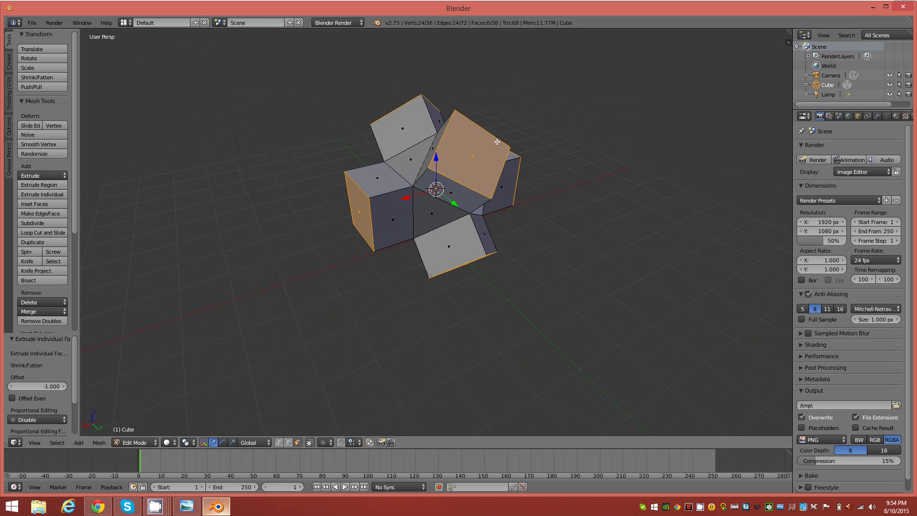
pyautogui.hotkey('alt', 'e')
pyautogui.scroll(-5, 76, 215)
pyautogui.scroll(-3, 58, 295)
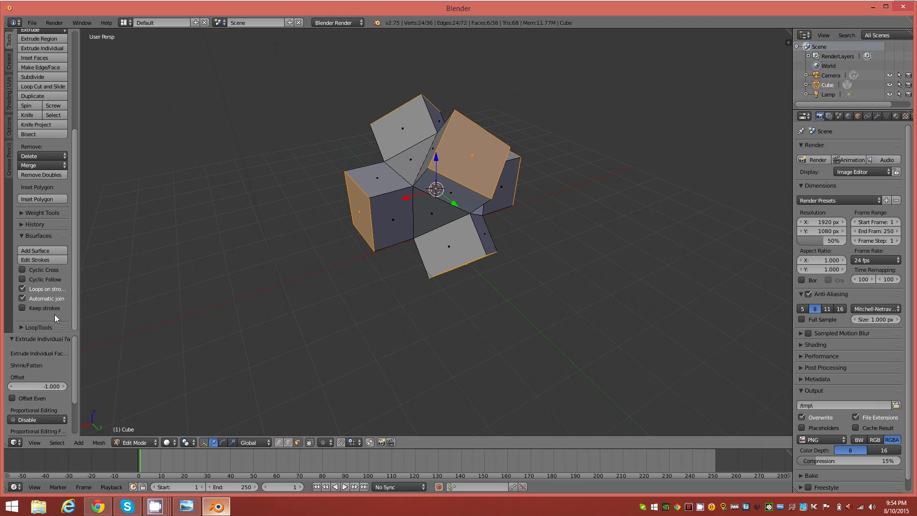
pyautogui.click(22, 224)
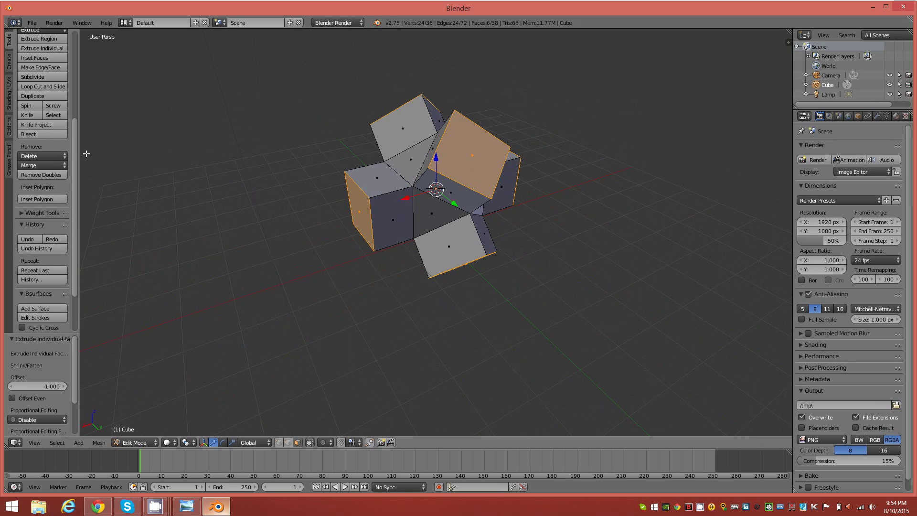
pyautogui.click(40, 269)
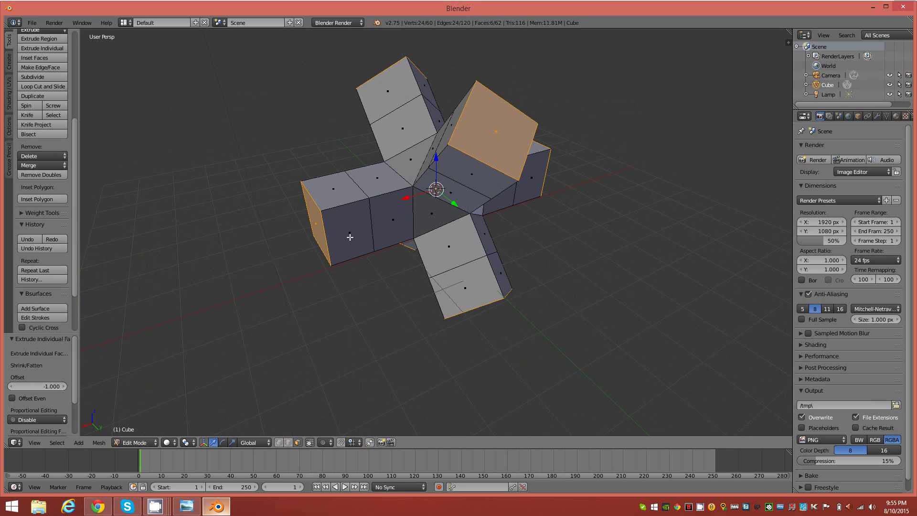
# Step: Grow the selection to include the sides of each arm's outer block, and extrude these faces individually by 1 unit
pyautogui.moveTo(390, 255); pyautogui.dragTo(413, 243, button='middle')
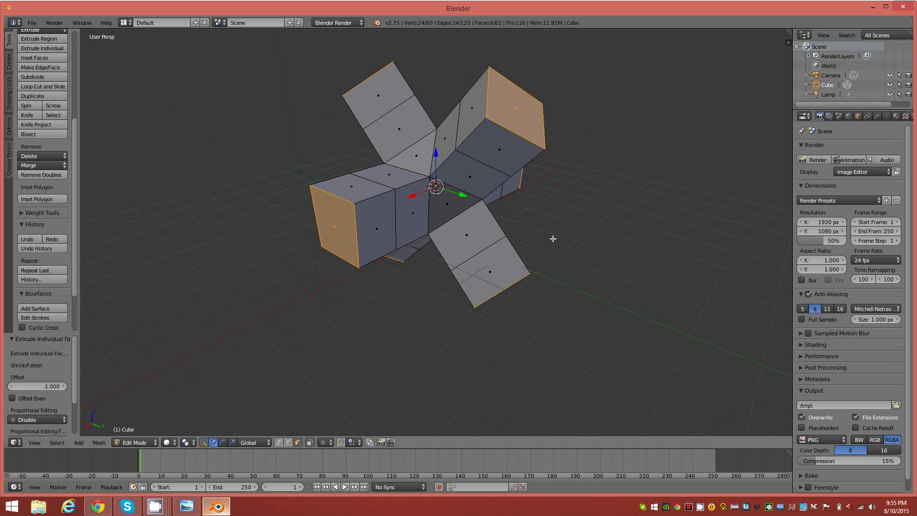
pyautogui.scroll(-1, 494, 211)
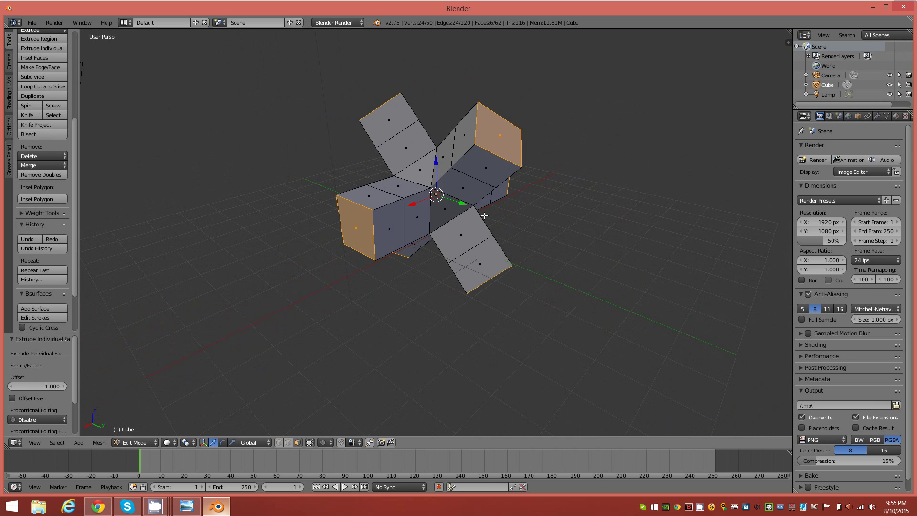
pyautogui.press('ctrl+KP_Add')
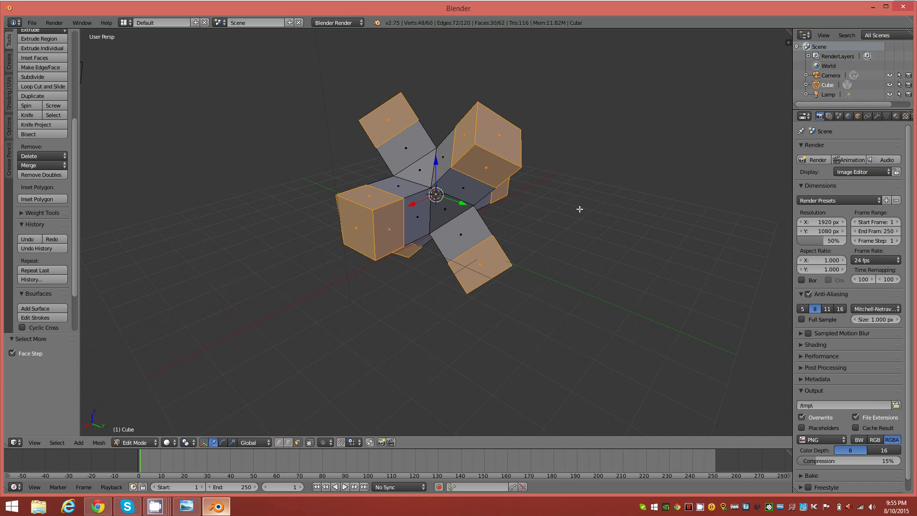
pyautogui.moveTo(547, 219); pyautogui.dragTo(526, 229, button='middle')
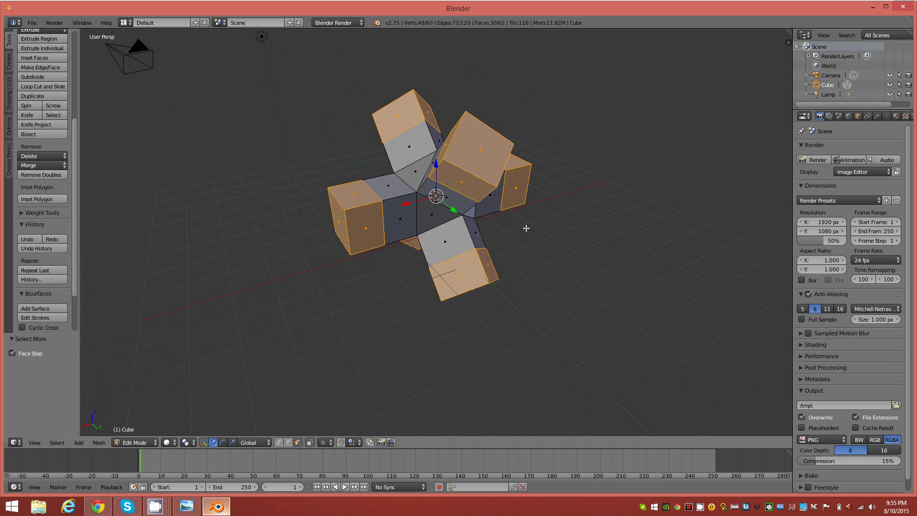
pyautogui.hotkey('alt', 'e')
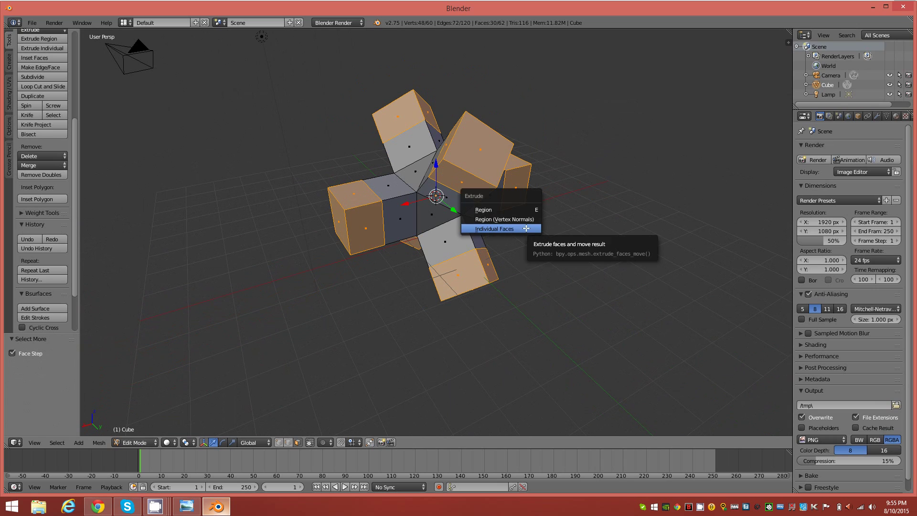
pyautogui.click(526, 228)
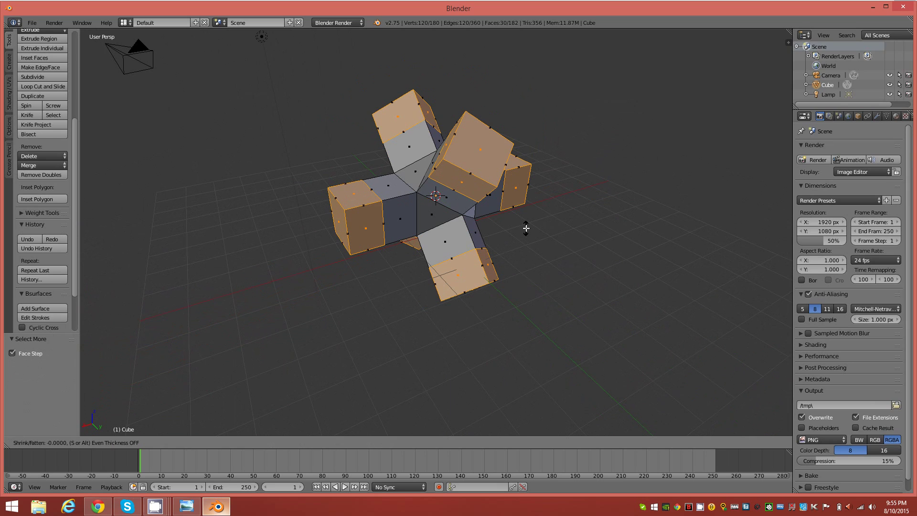
pyautogui.press('1')
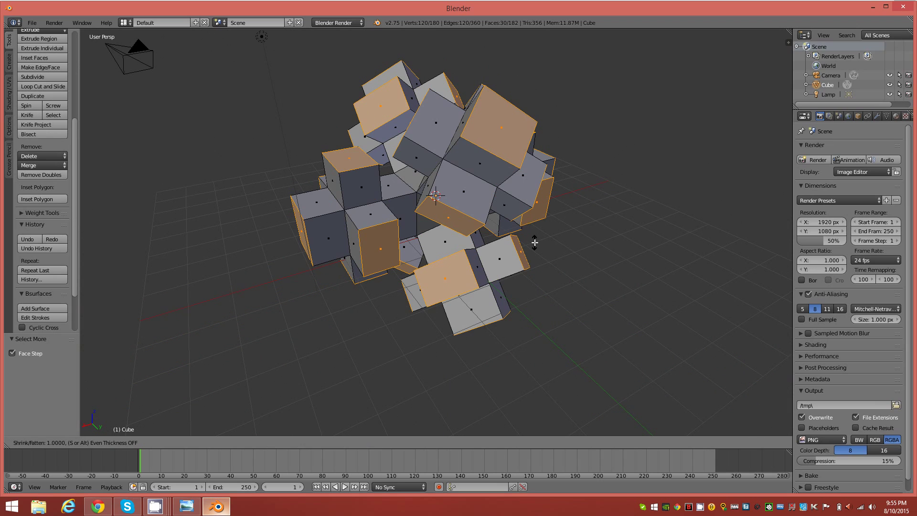
pyautogui.press('Return')
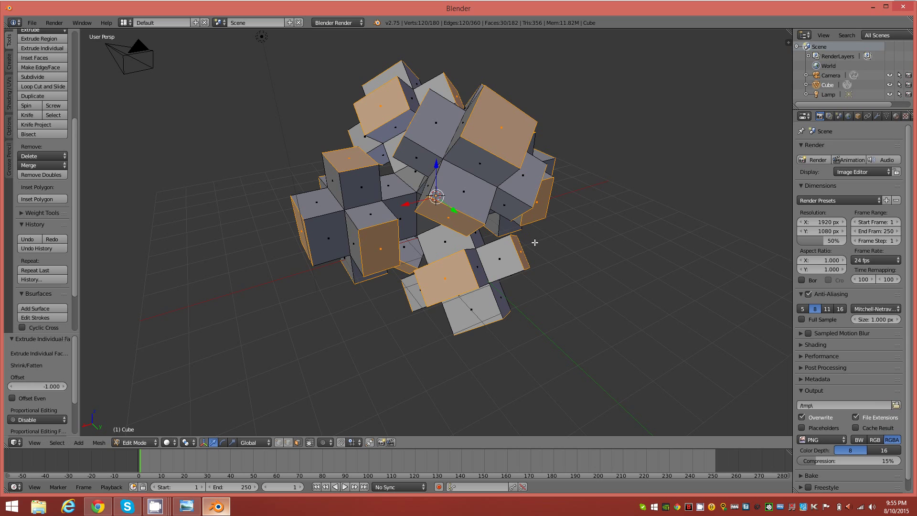
# Step: Set the pivot point to Individual Origins and scale the selected end faces by 1.2
pyautogui.moveTo(534, 243)
pyautogui.mouseDown(button='middle')
pyautogui.moveTo(592, 225)
pyautogui.moveTo(538, 222)
pyautogui.moveTo(530, 248)
pyautogui.moveTo(369, 225)
pyautogui.moveTo(543, 226)
pyautogui.moveTo(359, 266)
pyautogui.moveTo(538, 256)
pyautogui.moveTo(528, 250)
pyautogui.mouseUp(button='middle')
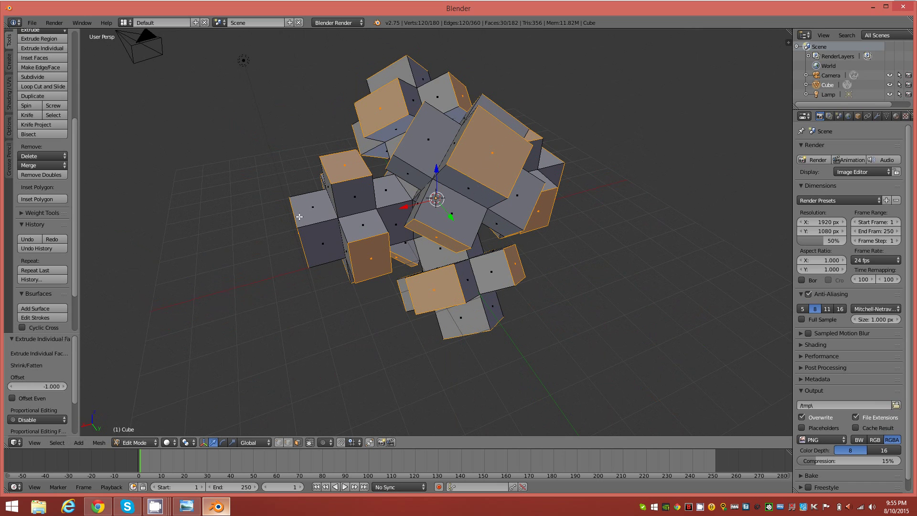
pyautogui.moveTo(421, 285); pyautogui.dragTo(419, 268, button='middle')
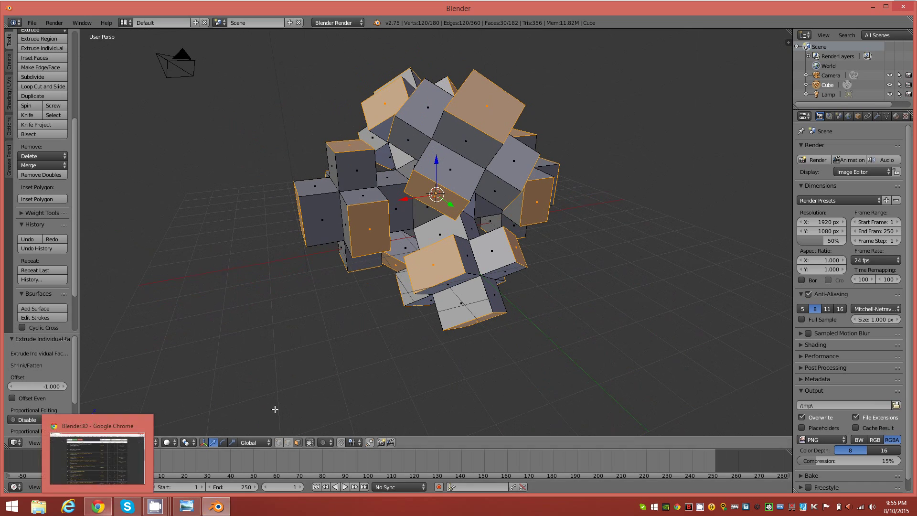
pyautogui.click(190, 442)
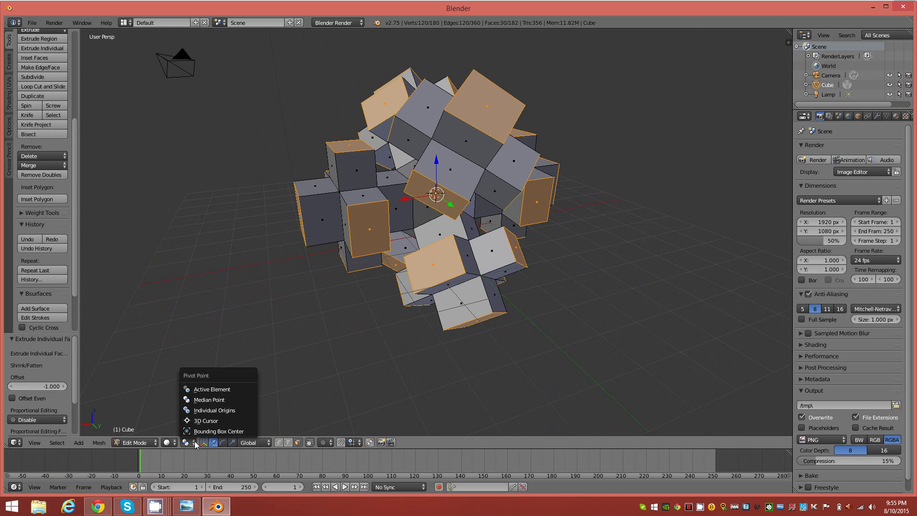
pyautogui.click(215, 412)
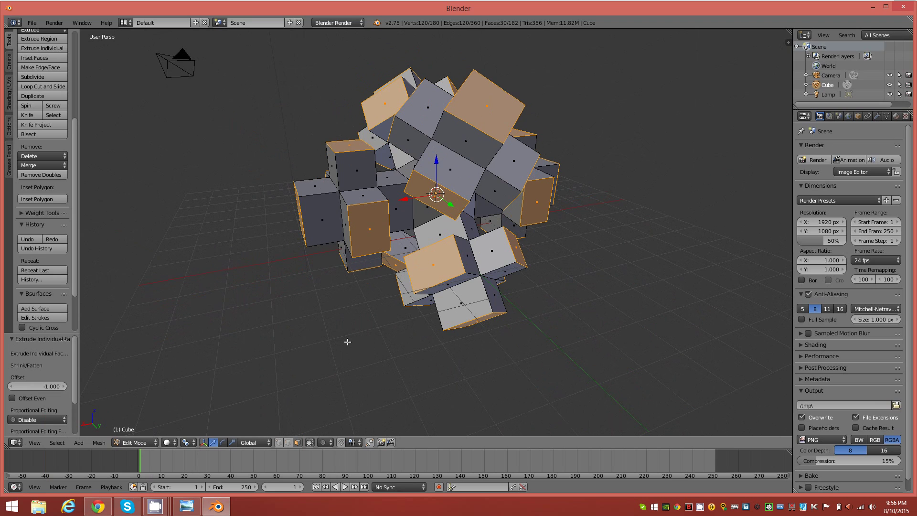
pyautogui.press('s')
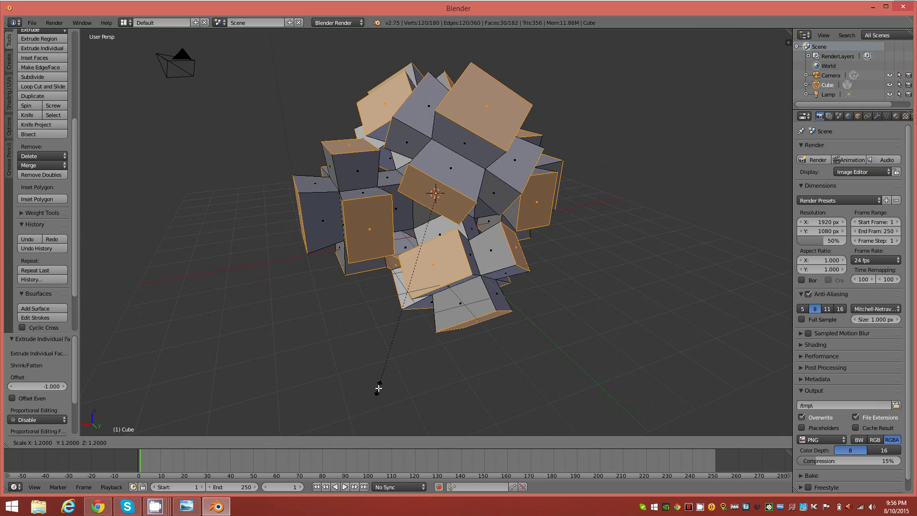
pyautogui.click(378, 388)
# Step: Delete the selected end faces of all the extruded blocks
pyautogui.moveTo(394, 371); pyautogui.dragTo(505, 327, button='middle')
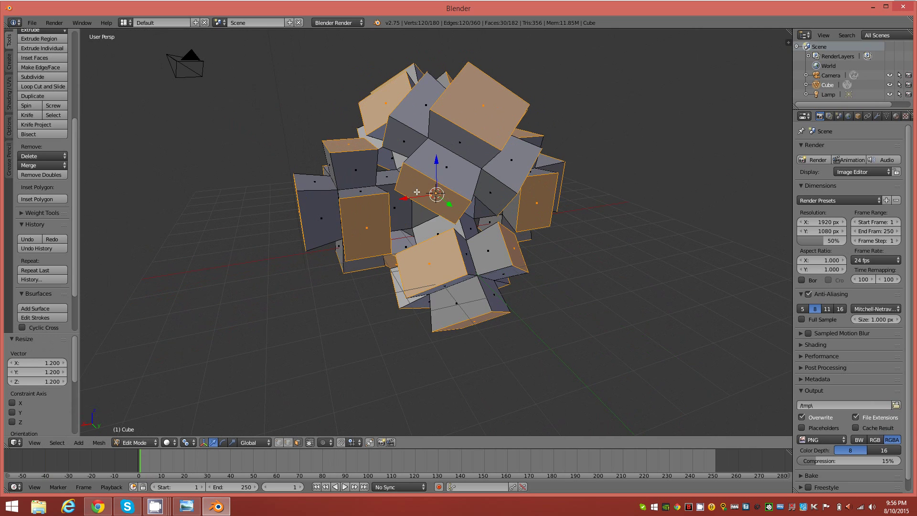
pyautogui.moveTo(482, 237); pyautogui.dragTo(499, 213, button='middle')
pyautogui.scroll(2, 479, 200)
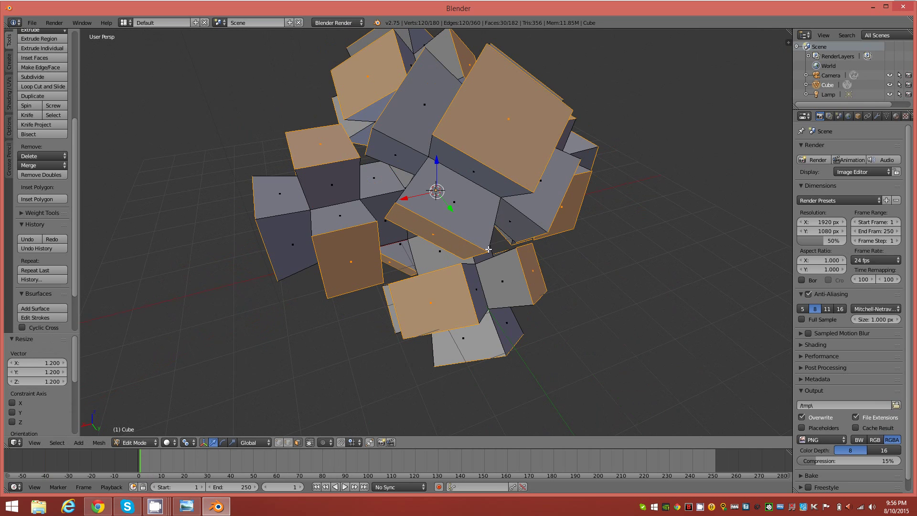
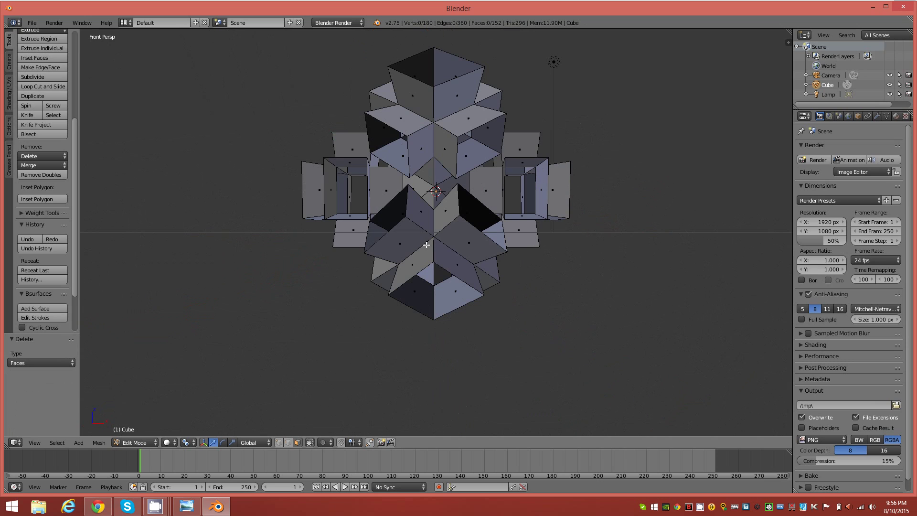
# Step: Examine the open-ended structure from the front, the right side and angles above and below
pyautogui.keyDown('shift'); pyautogui.moveTo(427, 267); pyautogui.dragTo(434, 284, button='middle'); pyautogui.keyUp('shift')
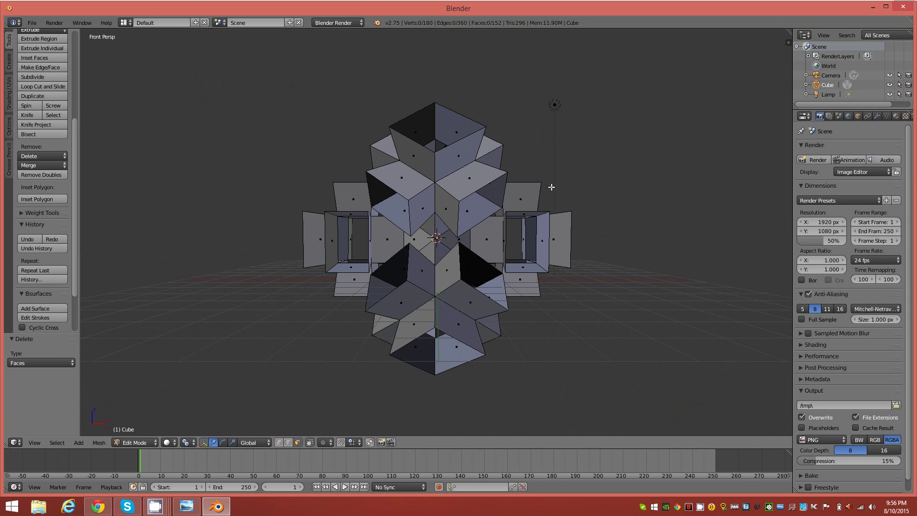
pyautogui.moveTo(423, 220); pyautogui.dragTo(438, 258, button='middle')
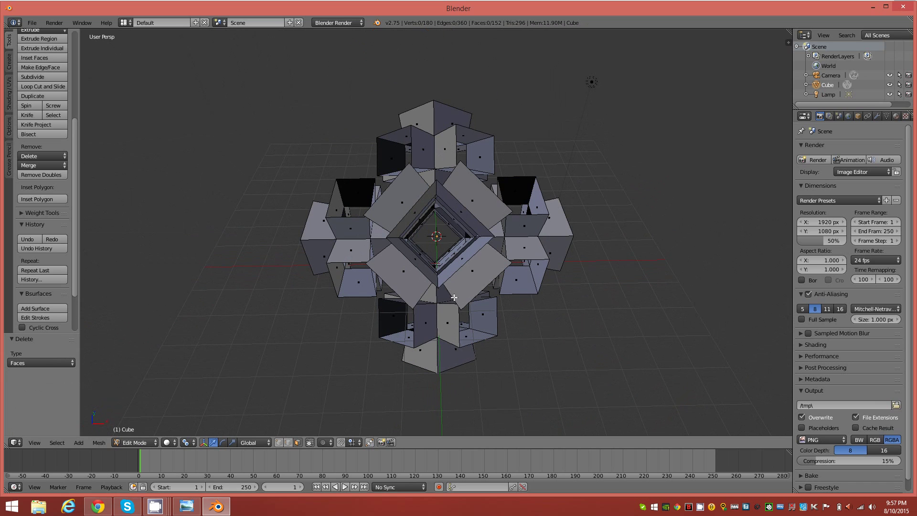
pyautogui.moveTo(454, 297); pyautogui.dragTo(410, 181, button='middle')
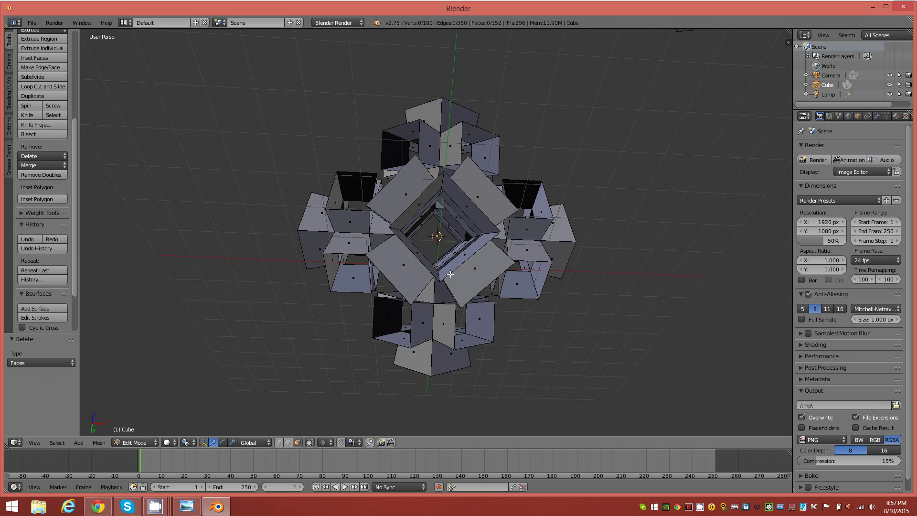
pyautogui.moveTo(471, 295); pyautogui.dragTo(465, 348, button='middle')
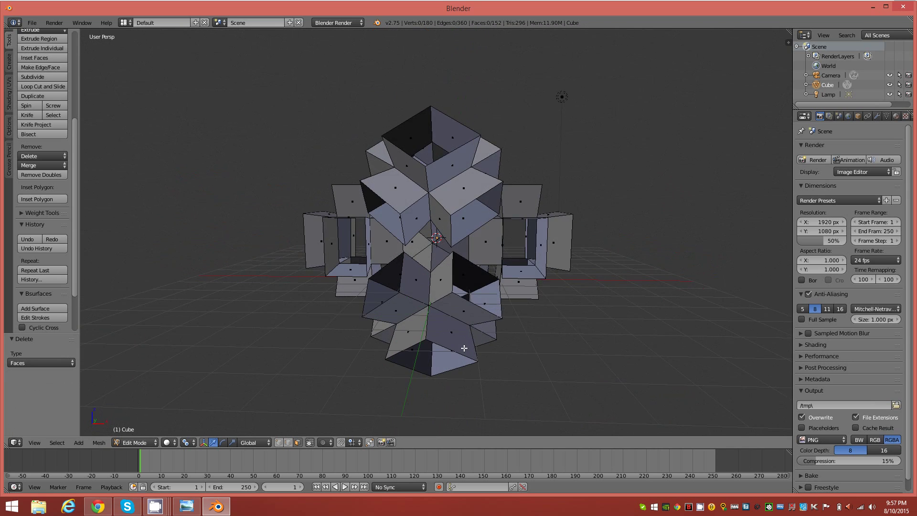
pyautogui.press('KP_1')
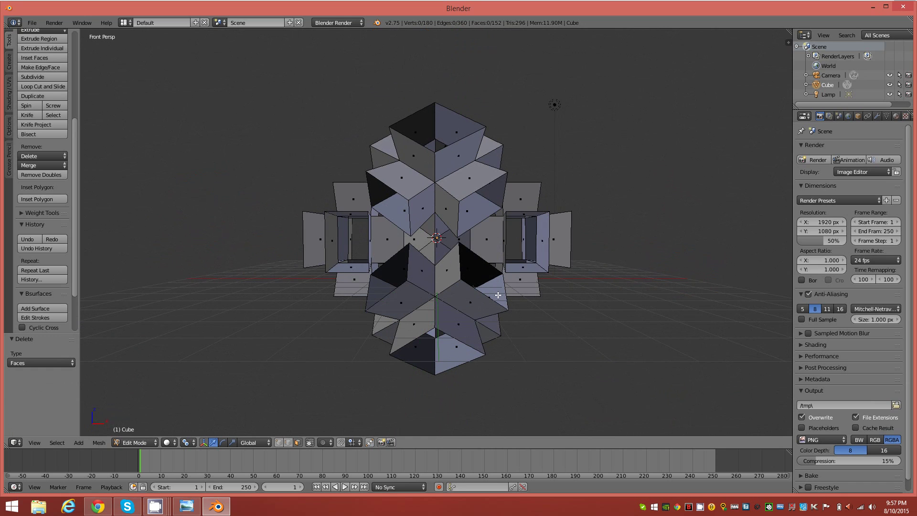
pyautogui.moveTo(452, 232); pyautogui.dragTo(453, 284, button='middle')
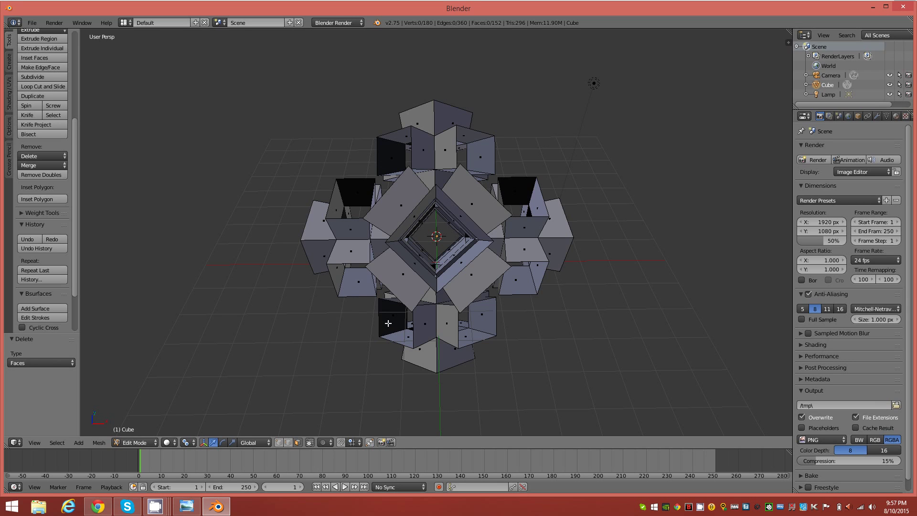
pyautogui.press('KP_3')
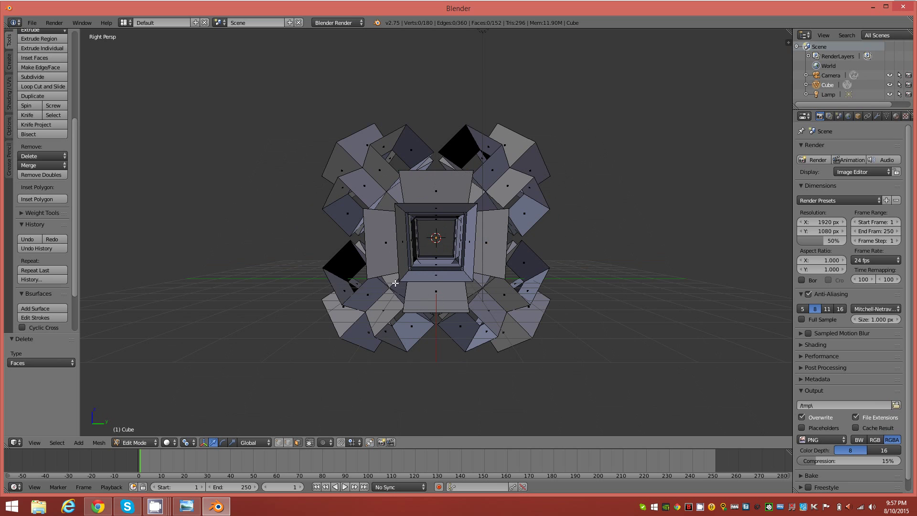
pyautogui.press('KP_1')
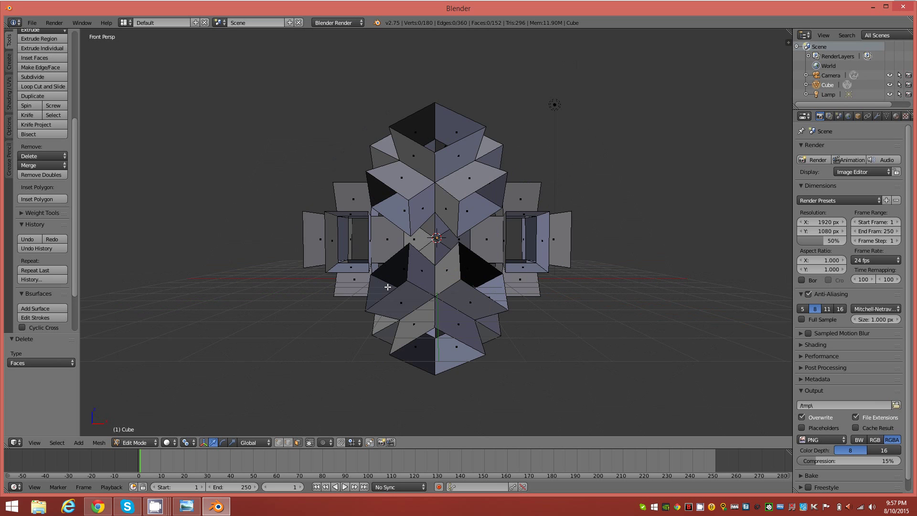
pyautogui.moveTo(410, 224); pyautogui.dragTo(417, 277, button='middle')
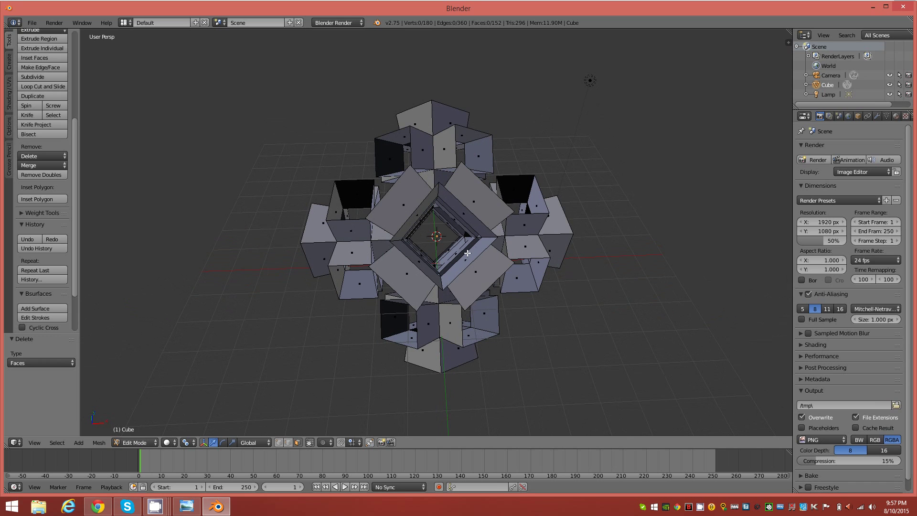
# Step: In edge selection mode, select two facing open edges on neighbouring arms and fill the gap between them with a face
pyautogui.press('2')
pyautogui.moveTo(400, 242); pyautogui.dragTo(456, 242, button='middle')
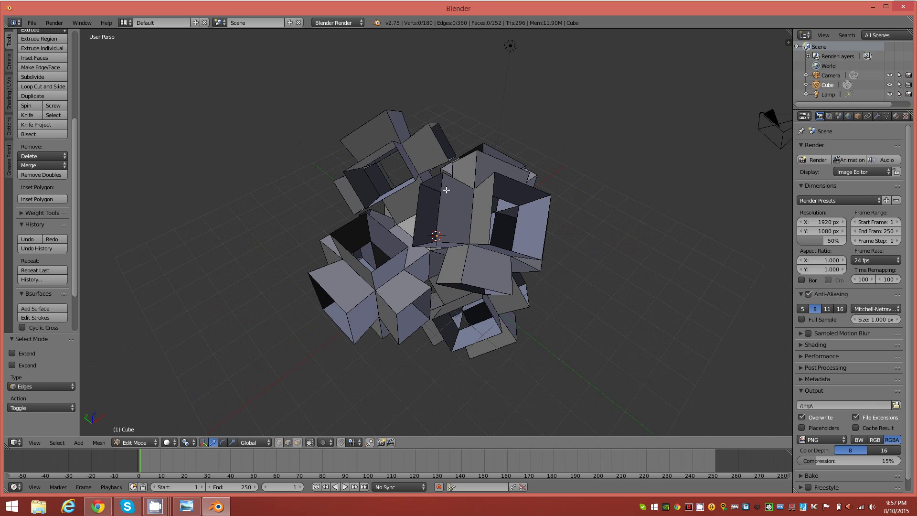
pyautogui.rightClick(418, 203)
pyautogui.press('KP_6')
pyautogui.press('KP_6')
pyautogui.press('KP_4')
pyautogui.press('KP_4')
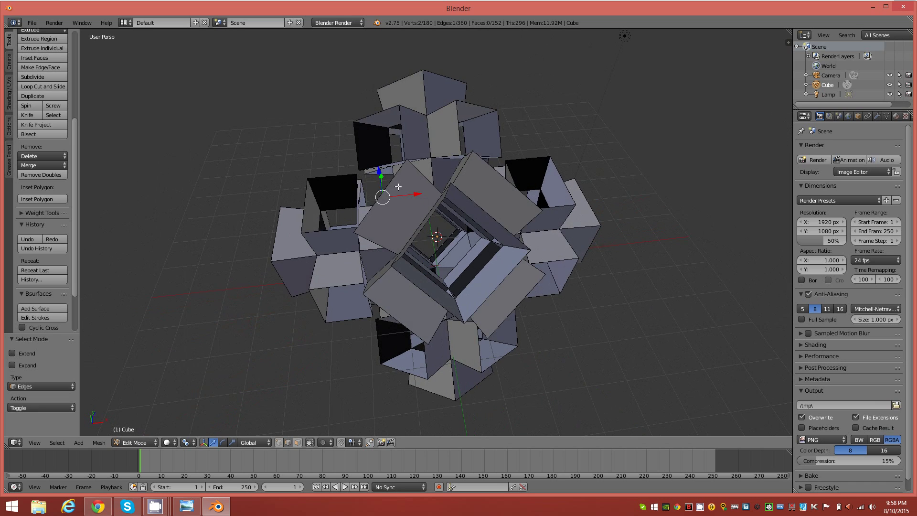
pyautogui.moveTo(405, 242); pyautogui.dragTo(412, 201, button='middle')
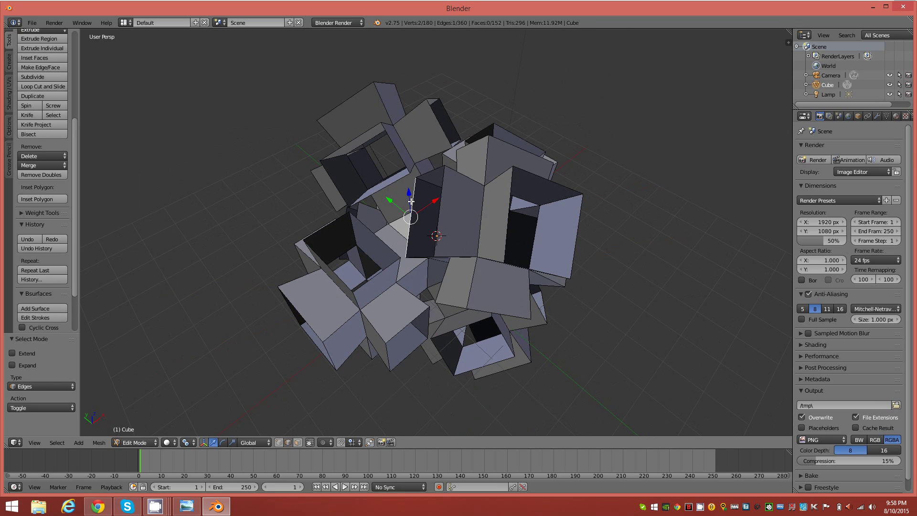
pyautogui.keyDown('shift'); pyautogui.rightClick(385, 186); pyautogui.keyUp('shift')
pyautogui.moveTo(424, 212); pyautogui.dragTo(430, 223, button='middle')
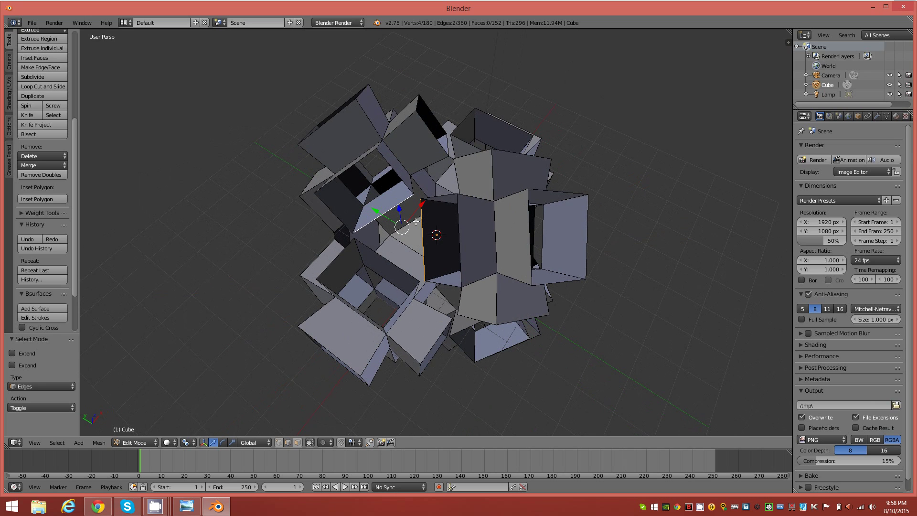
pyautogui.press('f')
# Step: On the top of the sculpture's -X side, fill the selected edge pair and the narrow slit between that new face and the adjoining arm
pyautogui.moveTo(417, 222); pyautogui.dragTo(402, 248, button='middle')
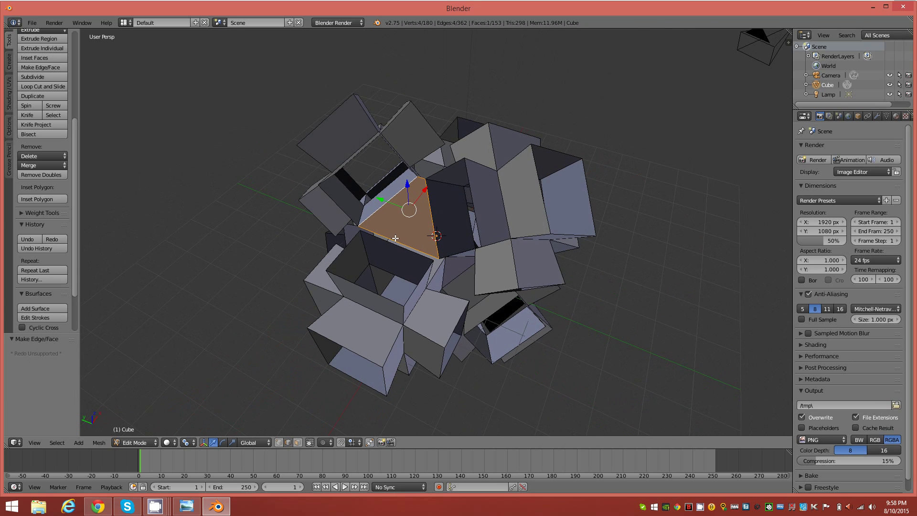
pyautogui.rightClick(394, 238)
pyautogui.moveTo(394, 239); pyautogui.dragTo(467, 232, button='middle')
pyautogui.scroll(2, 382, 251)
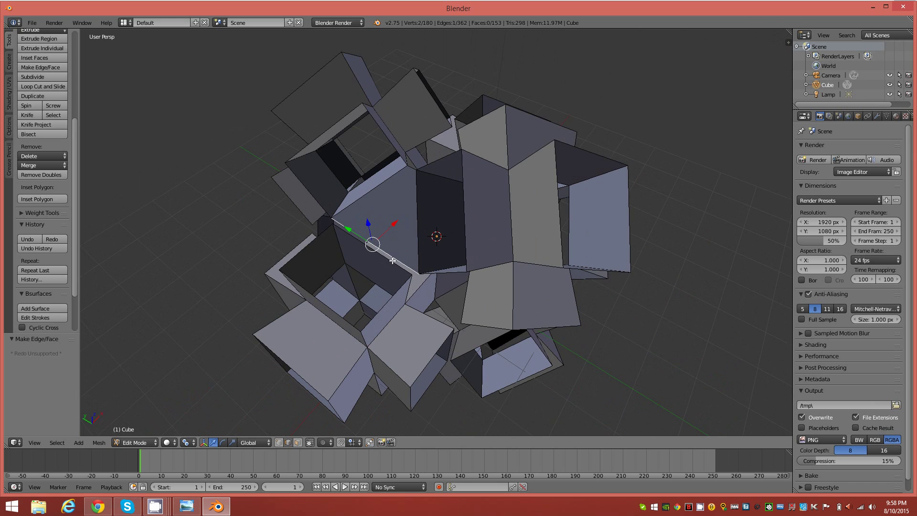
pyautogui.keyDown('shift'); pyautogui.rightClick(391, 262); pyautogui.keyUp('shift')
pyautogui.moveTo(427, 252); pyautogui.dragTo(424, 234, button='middle')
pyautogui.press('f')
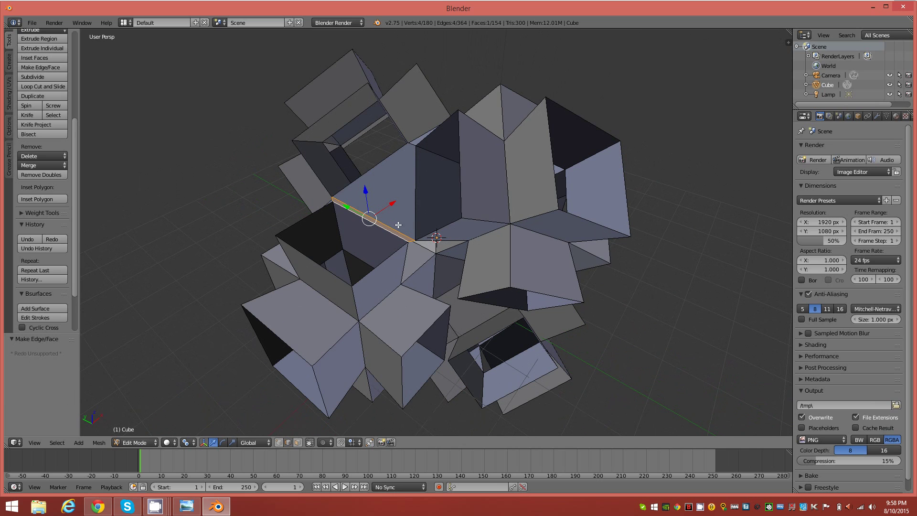
# Step: On the top of the +X side, select two facing open edges of neighbouring arms and fill the large gap with a face
pyautogui.moveTo(463, 210); pyautogui.dragTo(451, 223, button='middle')
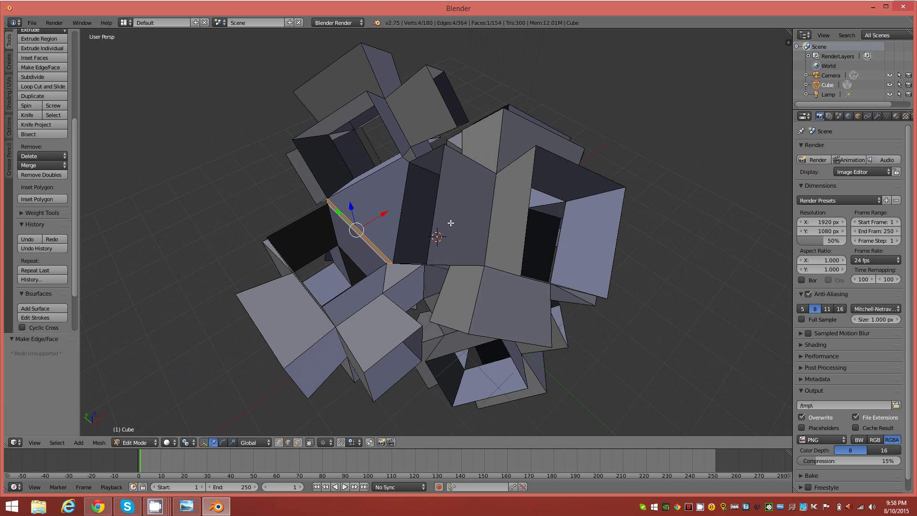
pyautogui.moveTo(535, 201); pyautogui.dragTo(446, 209, button='middle')
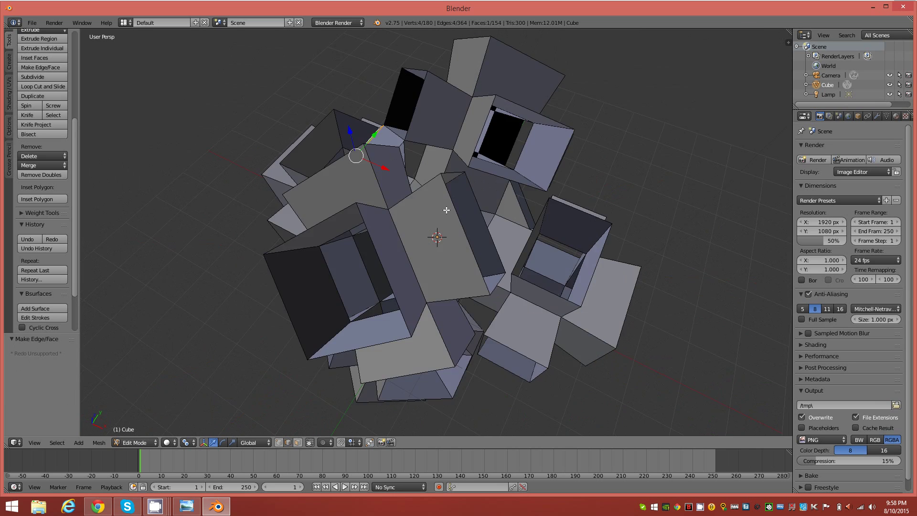
pyautogui.rightClick(480, 225)
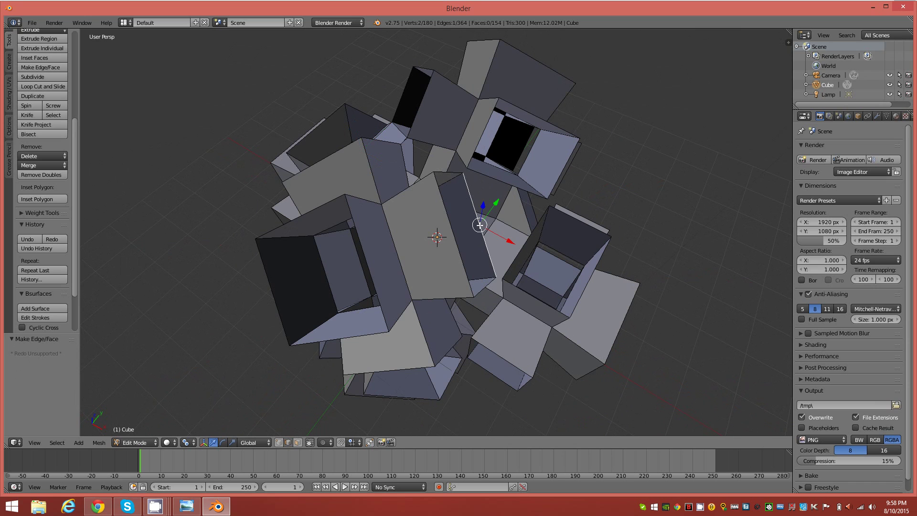
pyautogui.moveTo(545, 230); pyautogui.dragTo(522, 223, button='middle')
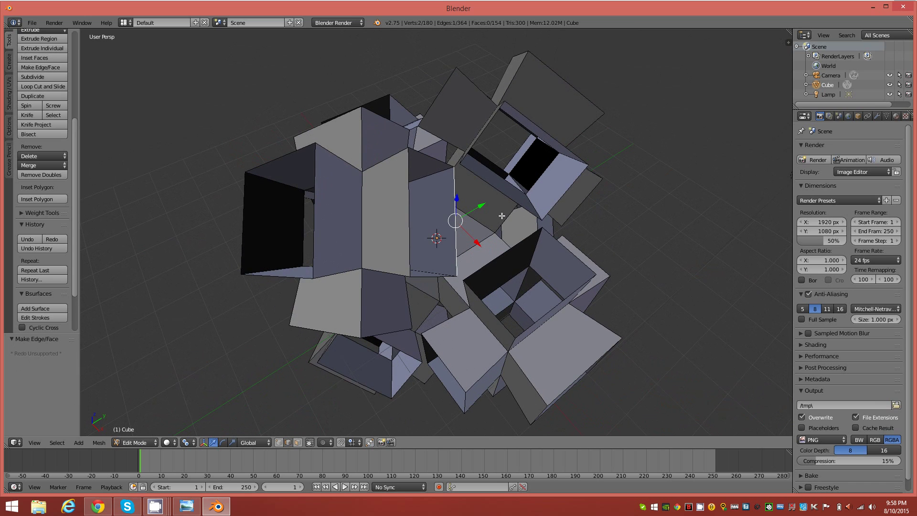
pyautogui.keyDown('shift'); pyautogui.rightClick(504, 194); pyautogui.keyUp('shift')
pyautogui.moveTo(487, 238); pyautogui.dragTo(500, 256, button='middle')
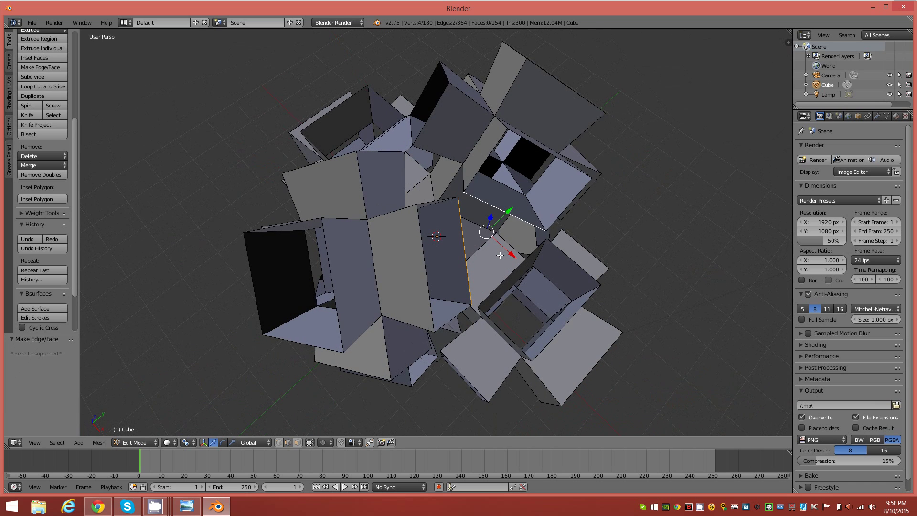
pyautogui.press('f')
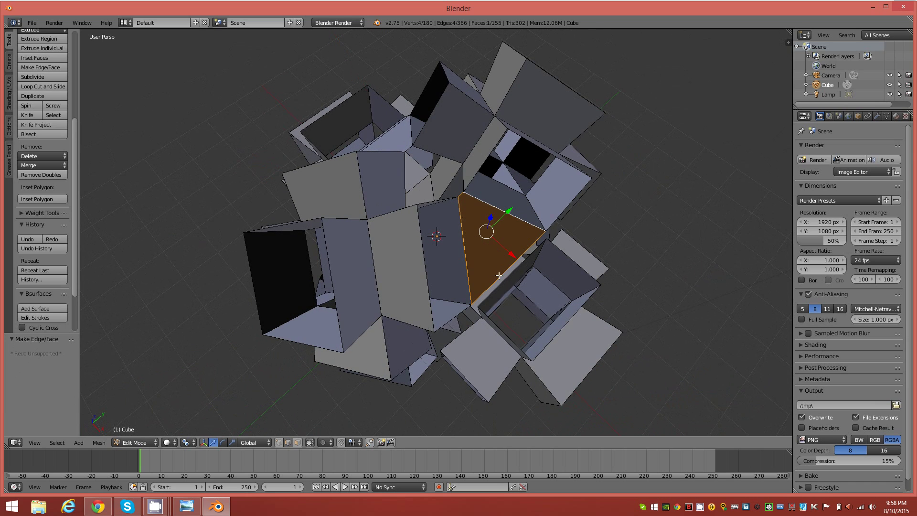
# Step: Close the narrow slit between the new top face on the +X side and the adjoining arm's open edge
pyautogui.rightClick(501, 276)
pyautogui.moveTo(529, 297); pyautogui.dragTo(529, 273, button='middle')
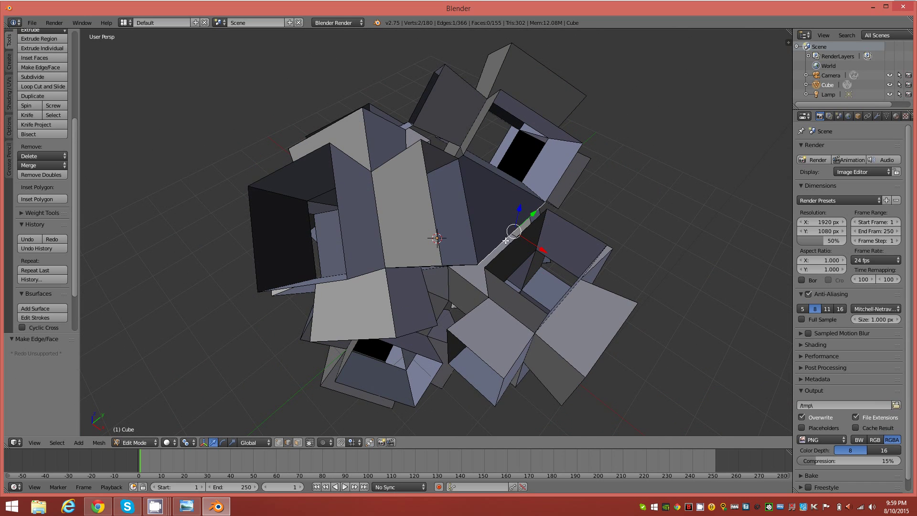
pyautogui.keyDown('shift'); pyautogui.rightClick(501, 271); pyautogui.keyUp('shift')
pyautogui.moveTo(529, 252); pyautogui.dragTo(534, 248, button='middle')
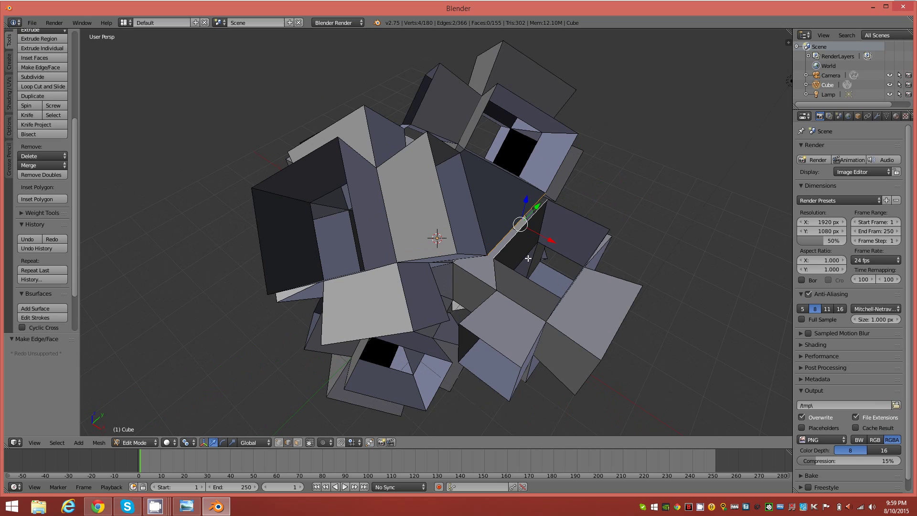
pyautogui.press('f')
# Step: On the front of the -X side, join the upper arm's slanted edge to the side arm's vertical edge with a face
pyautogui.moveTo(464, 274); pyautogui.dragTo(530, 280, button='middle')
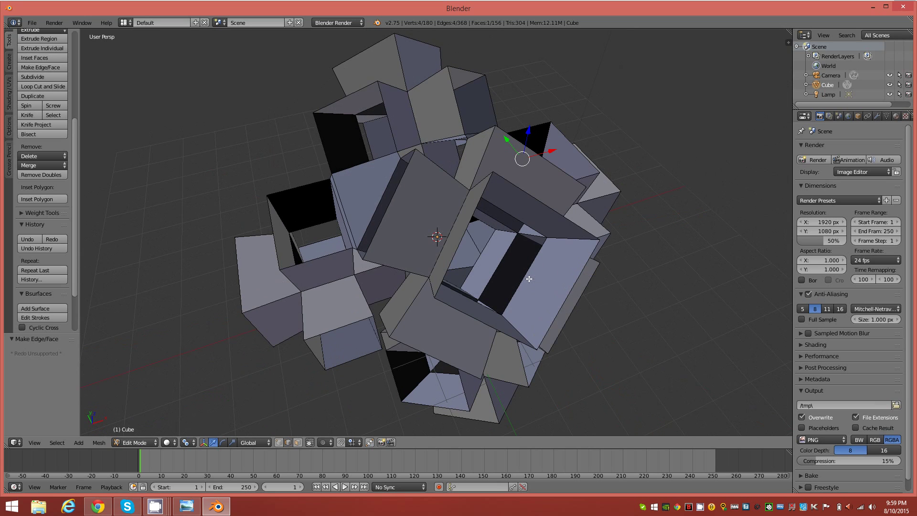
pyautogui.moveTo(570, 136); pyautogui.dragTo(528, 171, button='middle')
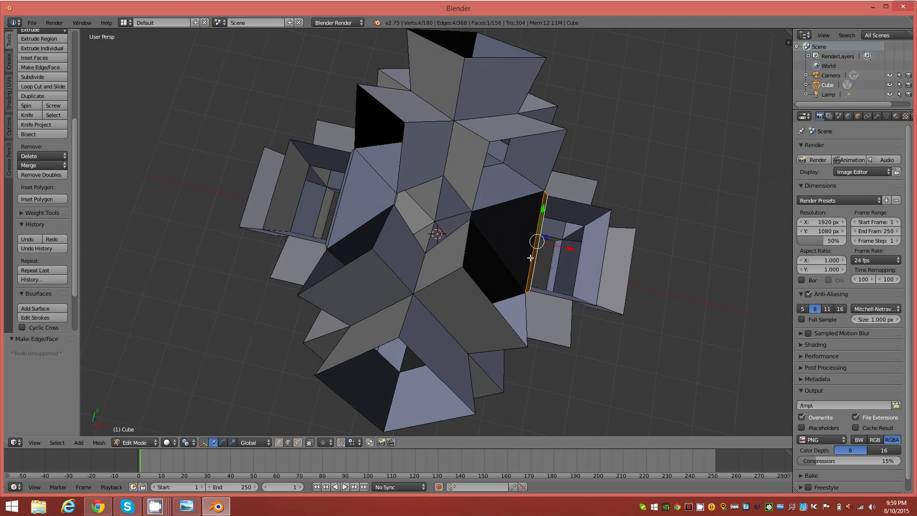
pyautogui.moveTo(530, 258); pyautogui.dragTo(486, 216, button='middle')
pyautogui.moveTo(419, 295); pyautogui.dragTo(503, 311, button='middle')
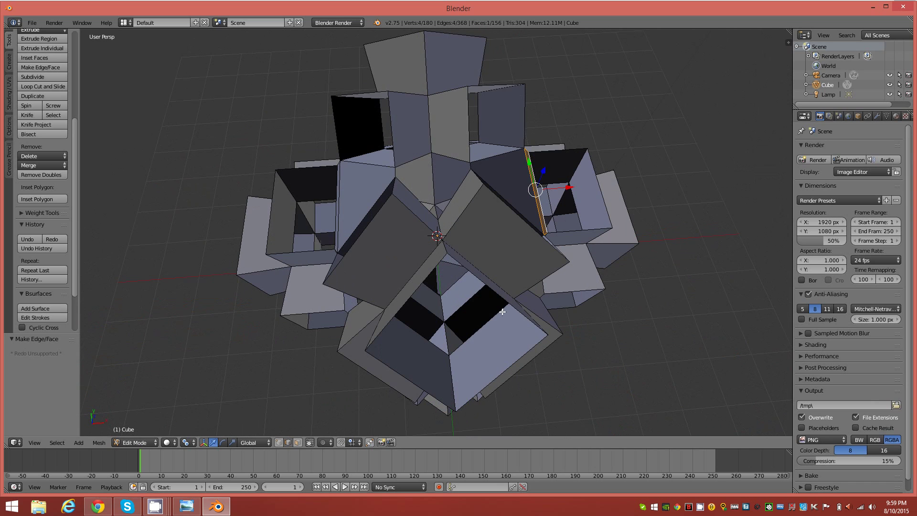
pyautogui.moveTo(470, 348); pyautogui.dragTo(412, 282, button='middle')
pyautogui.rightClick(382, 216)
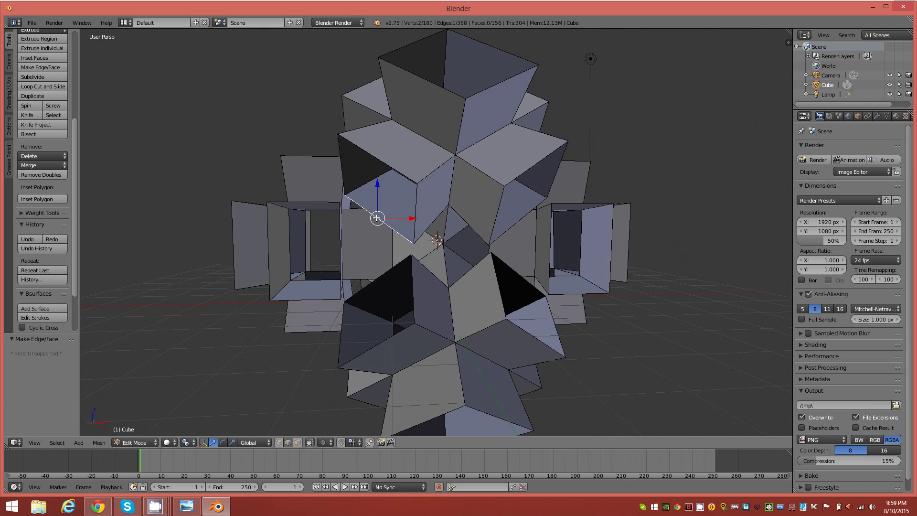
pyautogui.moveTo(382, 254); pyautogui.dragTo(411, 262, button='middle')
pyautogui.keyDown('shift'); pyautogui.rightClick(388, 260); pyautogui.keyUp('shift')
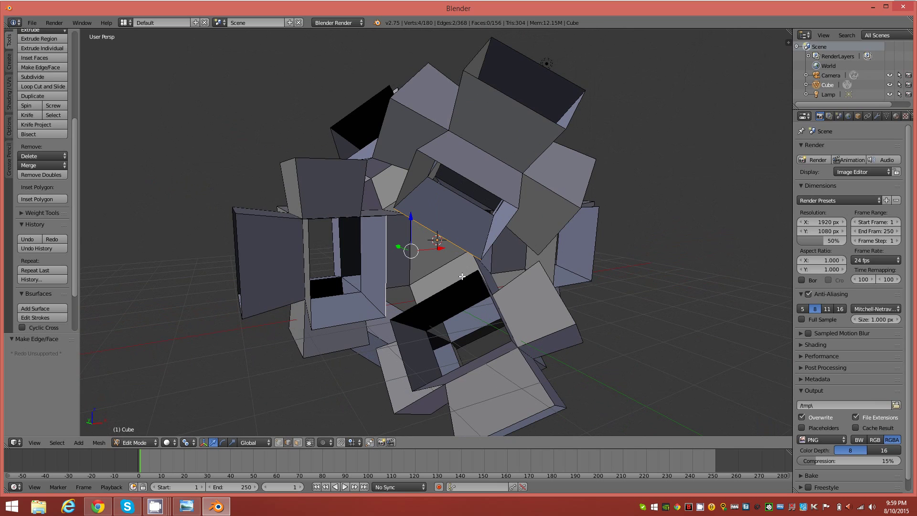
pyautogui.press('f')
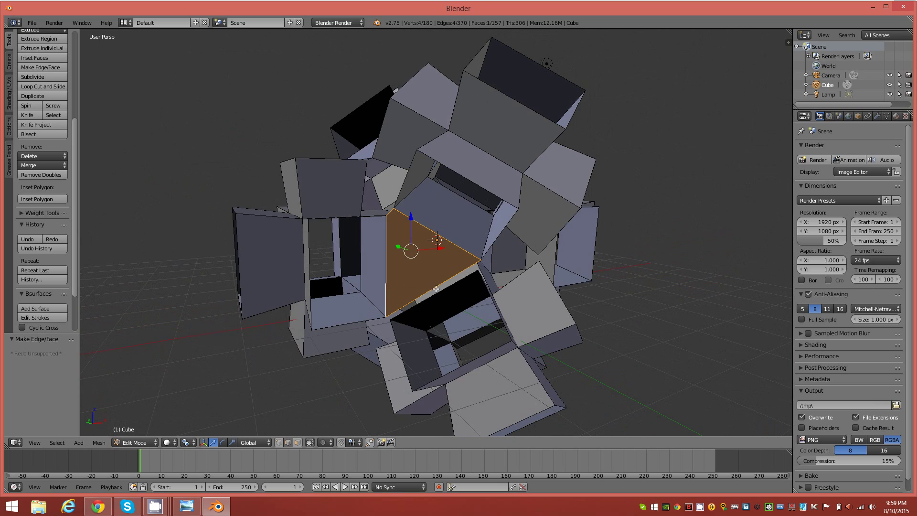
# Step: Fill the narrow slit between the new front face on the -X side and the arm below it
pyautogui.rightClick(437, 286)
pyautogui.moveTo(437, 313); pyautogui.dragTo(419, 296, button='middle')
pyautogui.keyDown('shift'); pyautogui.rightClick(413, 289); pyautogui.keyUp('shift')
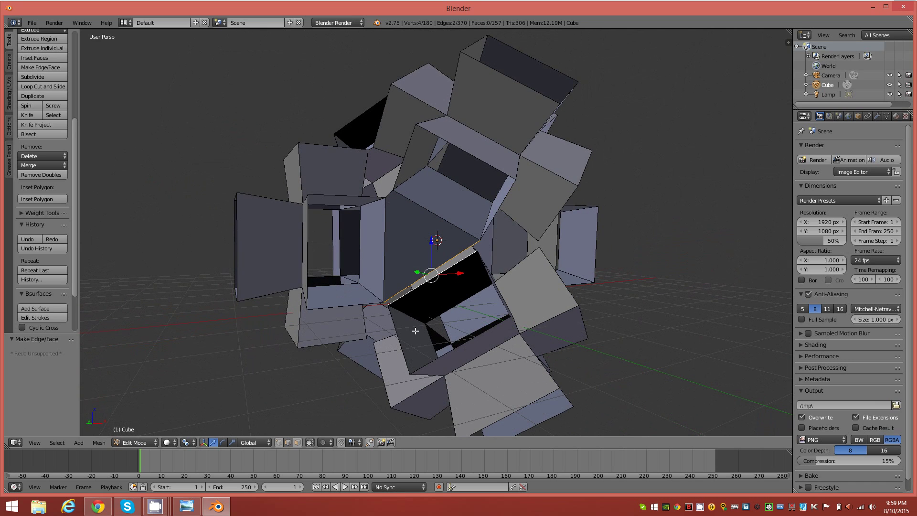
pyautogui.press('f')
# Step: On the front of the +X side, fill the large gap between the upper and side arms and the narrow slit beneath it
pyautogui.moveTo(541, 251); pyautogui.dragTo(503, 266, button='middle')
pyautogui.rightClick(467, 245)
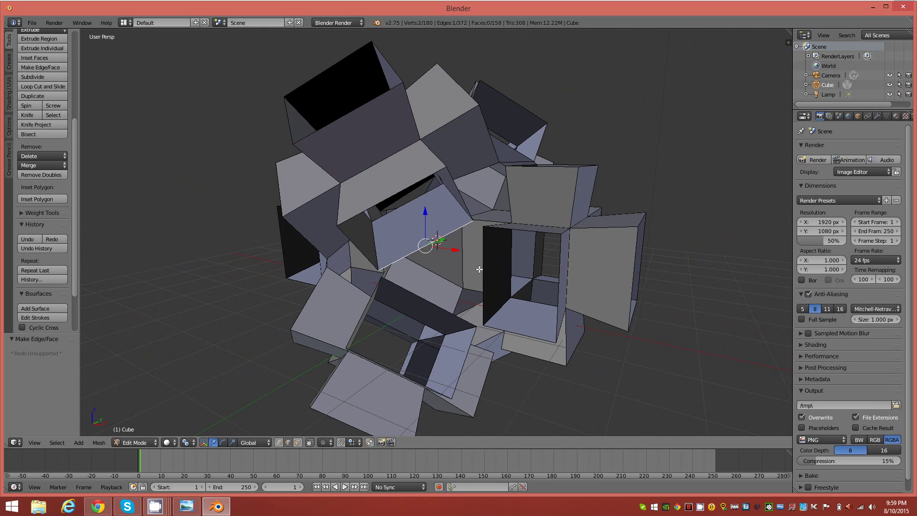
pyautogui.keyDown('shift'); pyautogui.rightClick(485, 265); pyautogui.keyUp('shift')
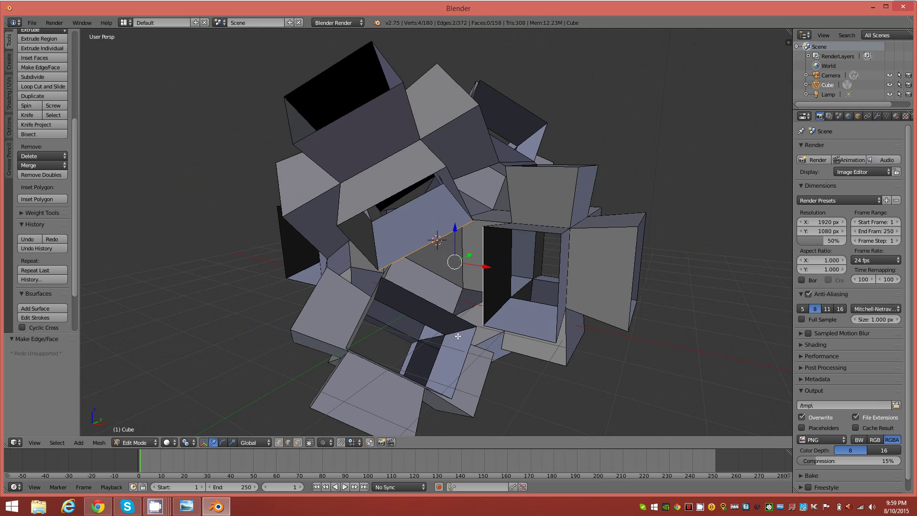
pyautogui.press('f')
pyautogui.rightClick(441, 299)
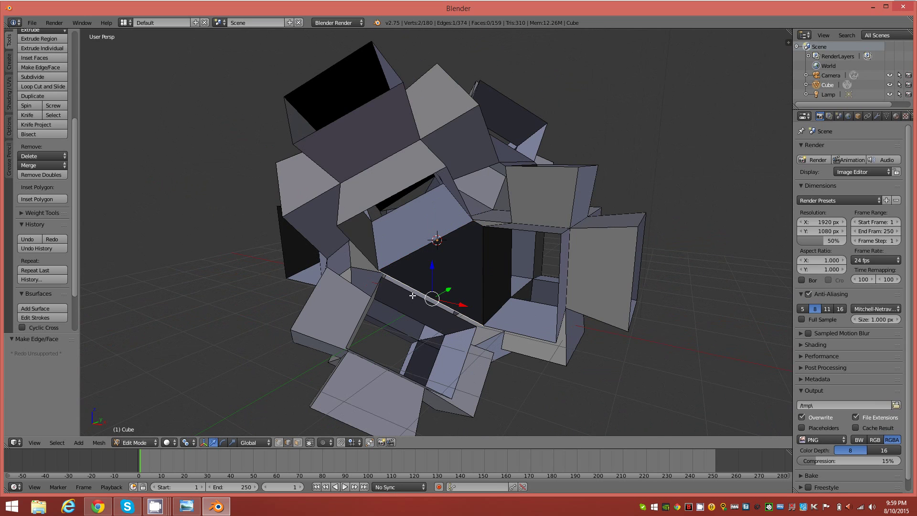
pyautogui.keyDown('shift'); pyautogui.rightClick(397, 340); pyautogui.keyUp('shift')
pyautogui.press('f')
# Step: On the underside's -X side, bridge the large gap between neighbouring arms and the narrow slit next to it with faces
pyautogui.moveTo(409, 343); pyautogui.dragTo(440, 270, button='middle')
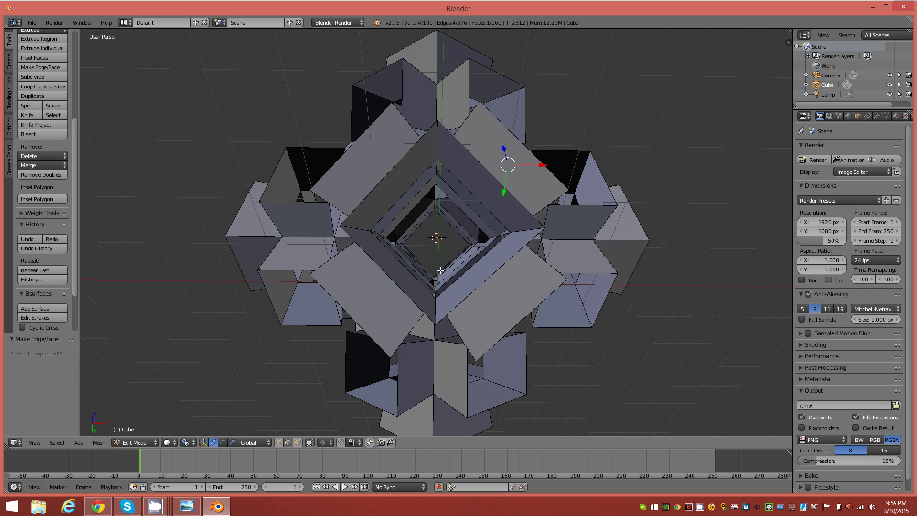
pyautogui.moveTo(397, 331); pyautogui.dragTo(391, 241, button='middle')
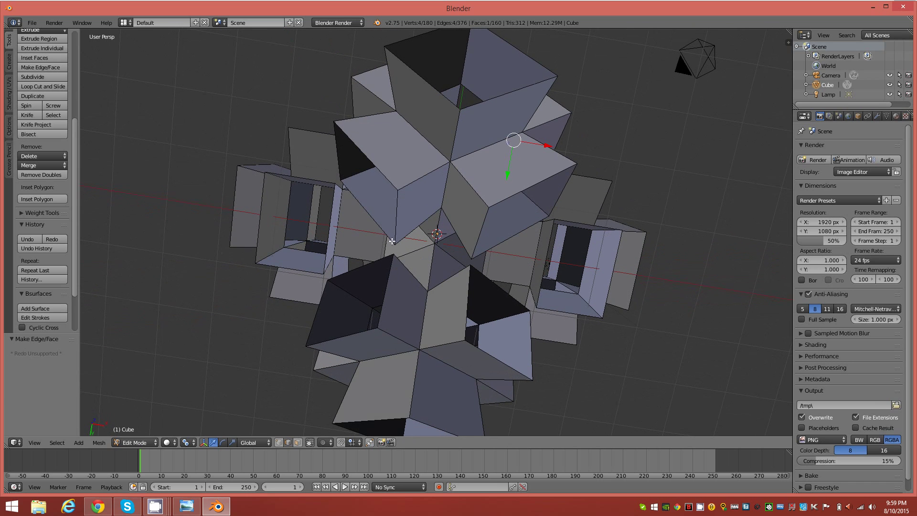
pyautogui.rightClick(367, 209)
pyautogui.keyDown('shift'); pyautogui.rightClick(331, 221); pyautogui.keyUp('shift')
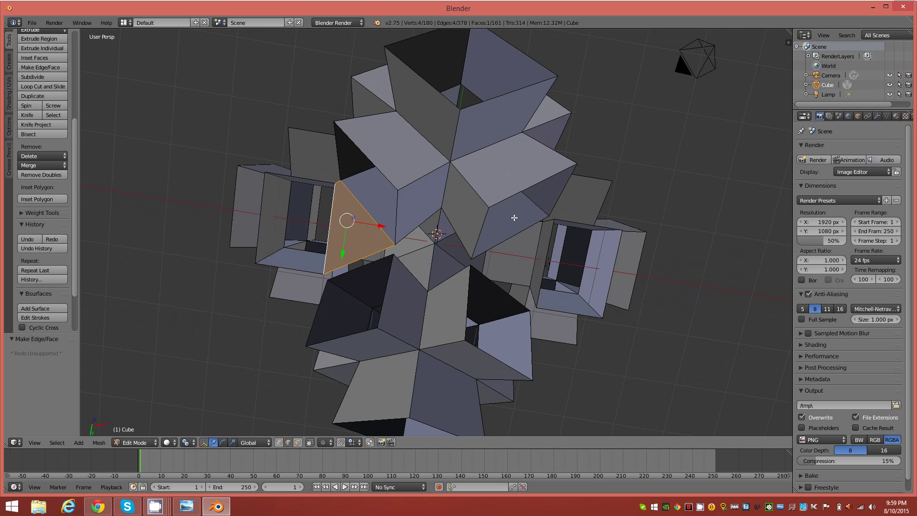
pyautogui.rightClick(377, 254)
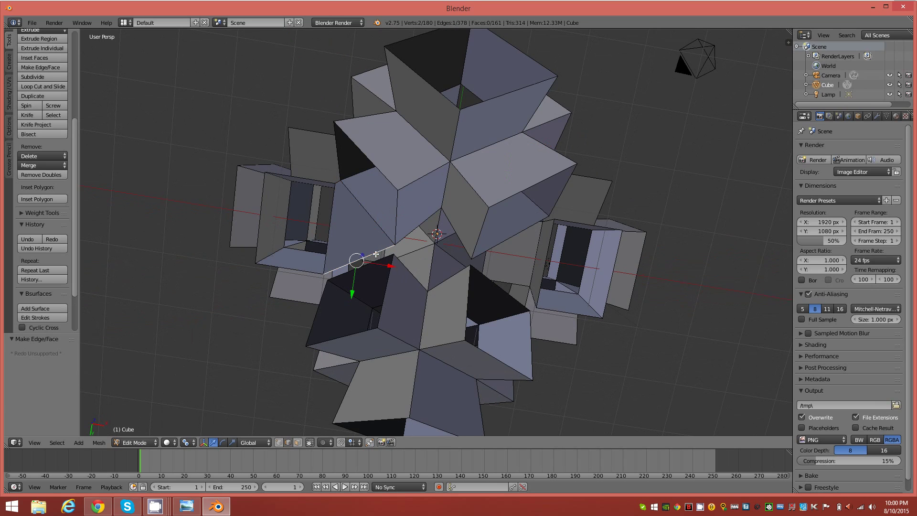
pyautogui.keyDown('shift'); pyautogui.rightClick(370, 270); pyautogui.keyUp('shift')
pyautogui.press('f')
# Step: On the underside's +X side, bridge the large gap between neighbouring arms and close the adjoining narrow slit with faces
pyautogui.rightClick(520, 238)
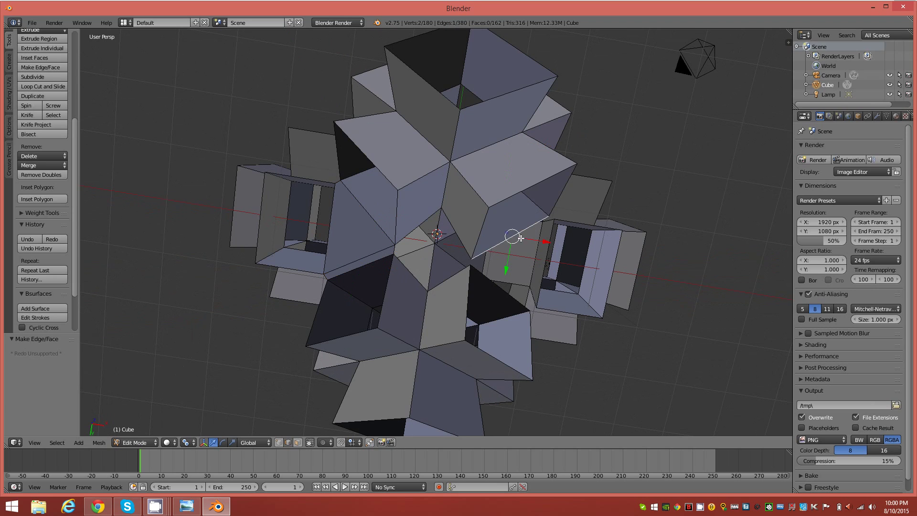
pyautogui.keyDown('shift'); pyautogui.rightClick(547, 258); pyautogui.keyUp('shift')
pyautogui.press('f')
pyautogui.rightClick(492, 272)
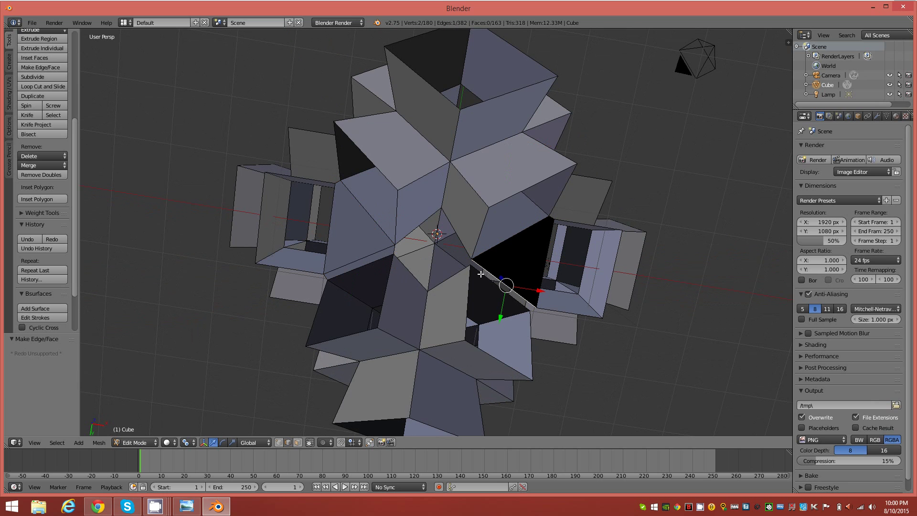
pyautogui.press('f')
# Step: On the back of the -X side, fill the large gap between two arms and the narrow slit beside it with faces
pyautogui.moveTo(410, 325); pyautogui.dragTo(369, 232, button='middle')
pyautogui.rightClick(381, 216)
pyautogui.keyDown('shift'); pyautogui.rightClick(375, 230); pyautogui.keyUp('shift')
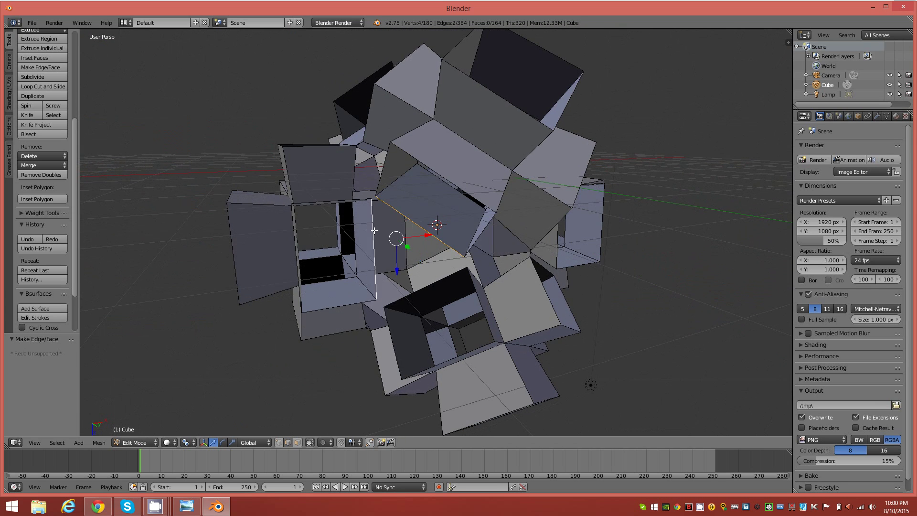
pyautogui.press('f')
pyautogui.rightClick(430, 281)
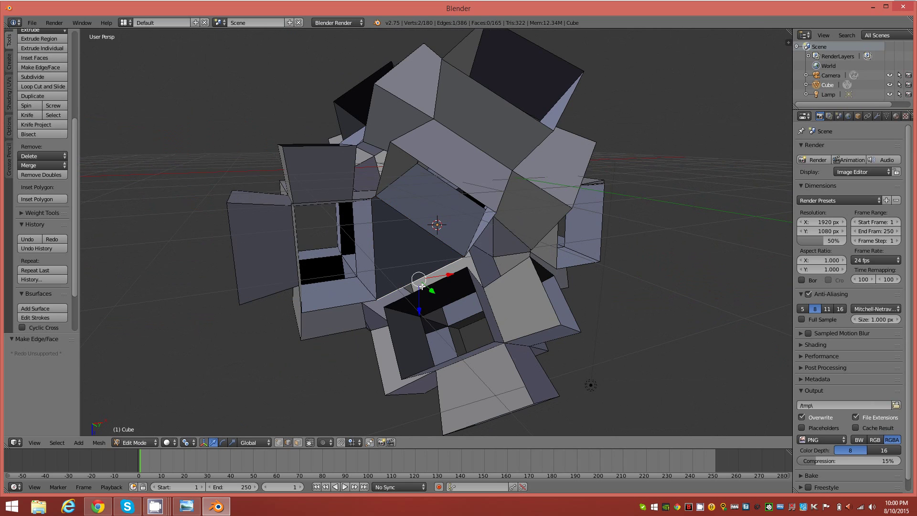
pyautogui.keyDown('shift'); pyautogui.rightClick(397, 300); pyautogui.keyUp('shift')
pyautogui.press('f')
# Step: On the back of the +X side, fill the remaining large gap between two arms and its adjoining narrow slit with faces
pyautogui.moveTo(522, 279); pyautogui.dragTo(472, 278, button='middle')
pyautogui.rightClick(456, 228)
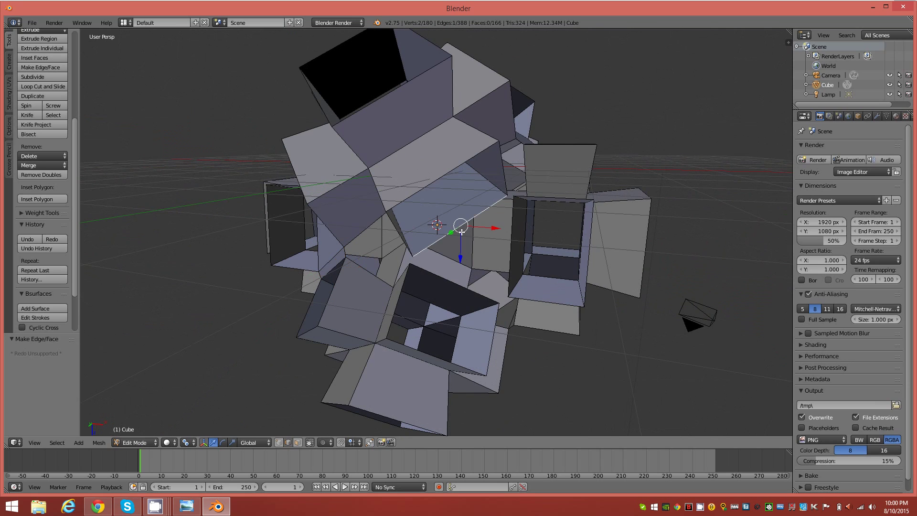
pyautogui.keyDown('shift'); pyautogui.rightClick(508, 242); pyautogui.keyUp('shift')
pyautogui.press('f')
pyautogui.rightClick(439, 271)
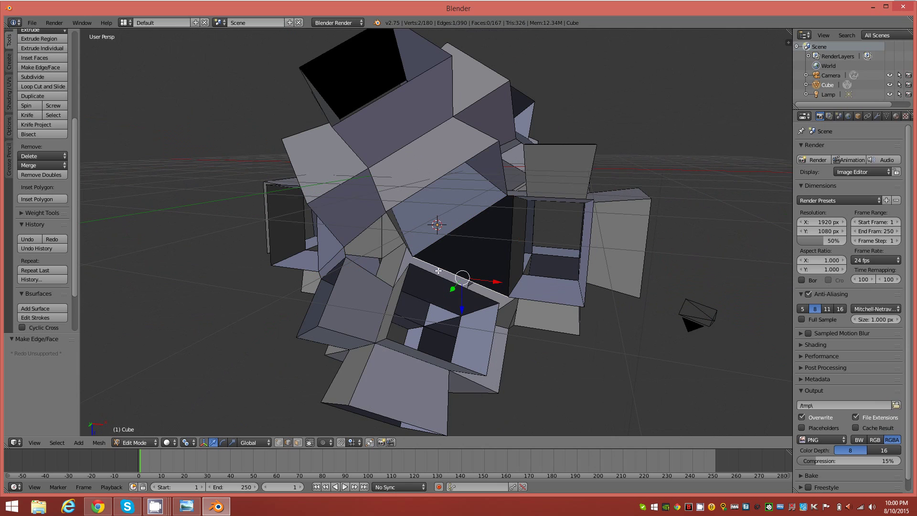
pyautogui.keyDown('shift'); pyautogui.rightClick(431, 273); pyautogui.keyUp('shift')
pyautogui.press('f')
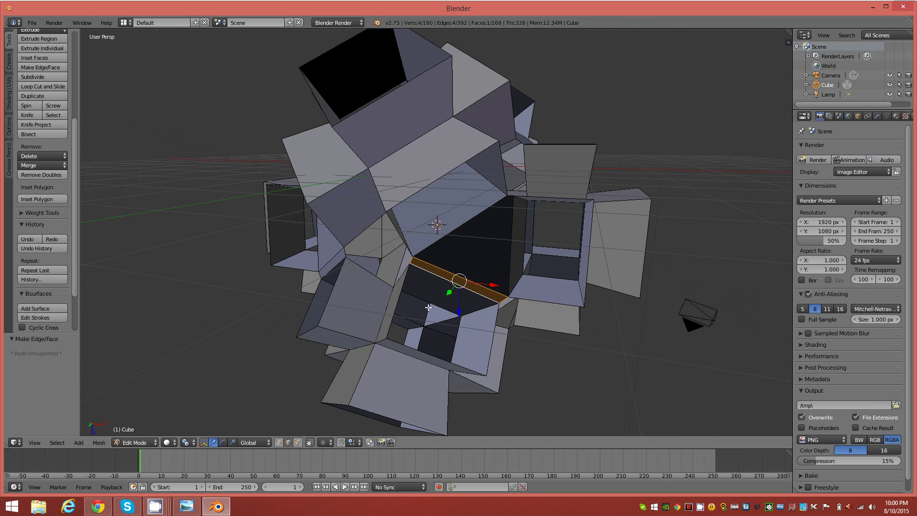
# Step: Check the bridged faces around the sculpture, finishing with the front view
pyautogui.moveTo(471, 317); pyautogui.dragTo(462, 314, button='middle')
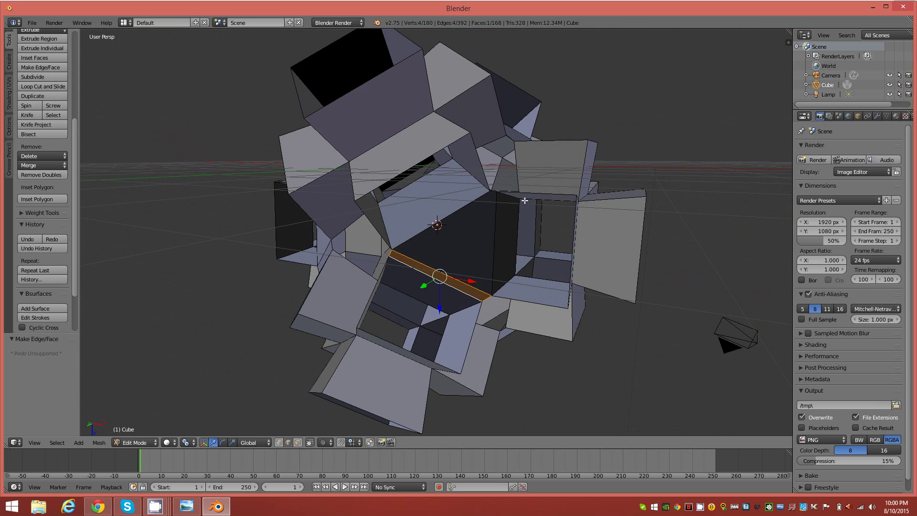
pyautogui.moveTo(365, 352); pyautogui.dragTo(414, 361, button='middle')
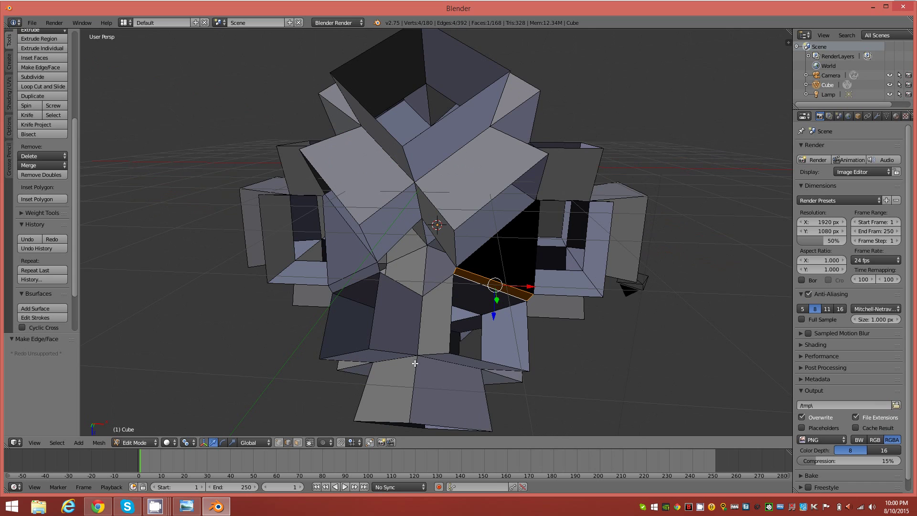
pyautogui.press('KP_1')
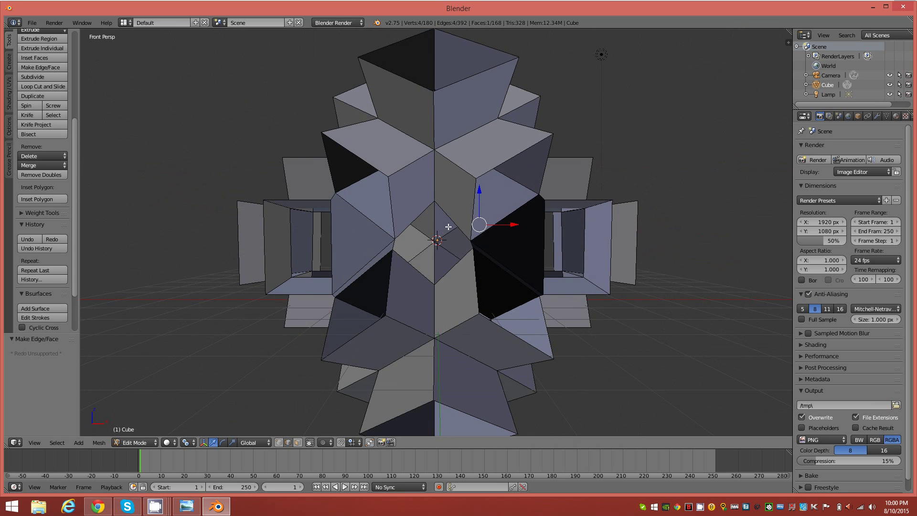
# Step: Clear the selection and examine the sculpture's open arms and their side blocks from several directions
pyautogui.scroll(-2, 448, 227)
pyautogui.moveTo(450, 232); pyautogui.dragTo(648, 232, button='middle')
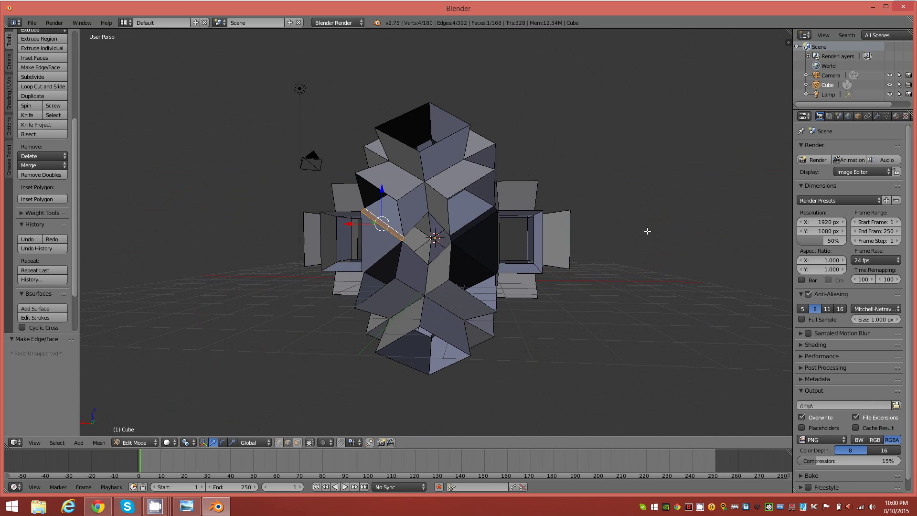
pyautogui.press('a')
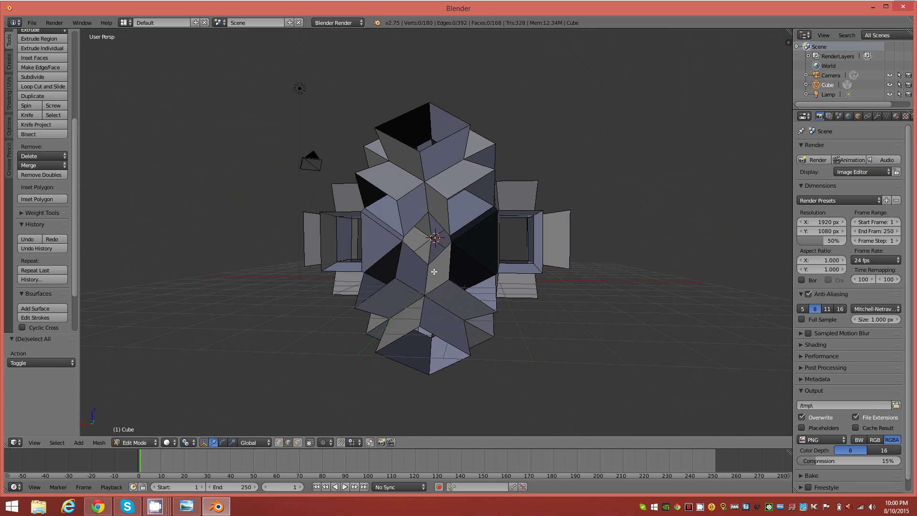
pyautogui.moveTo(507, 211); pyautogui.dragTo(462, 209, button='middle')
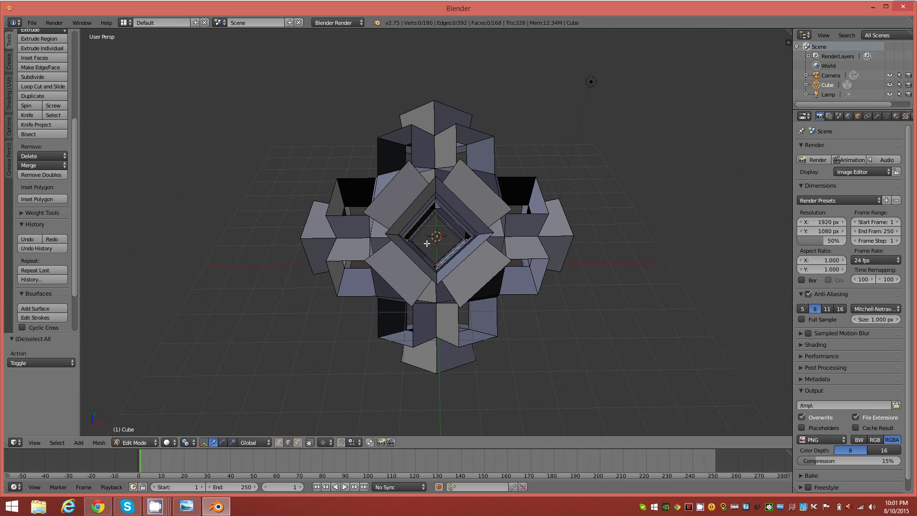
pyautogui.moveTo(406, 214); pyautogui.dragTo(461, 220, button='middle')
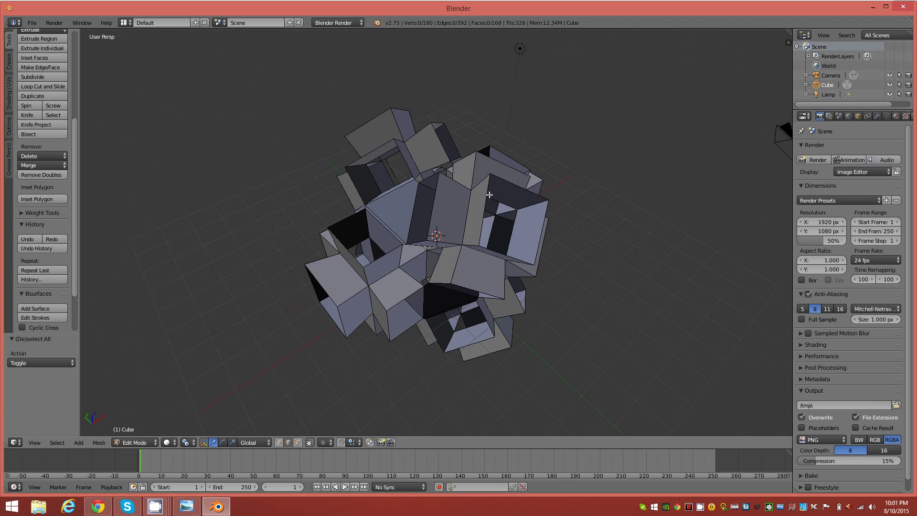
pyautogui.moveTo(473, 267); pyautogui.dragTo(397, 296, button='middle')
pyautogui.moveTo(583, 196); pyautogui.dragTo(477, 191, button='middle')
pyautogui.moveTo(451, 290); pyautogui.dragTo(534, 149, button='middle')
pyautogui.moveTo(484, 328); pyautogui.dragTo(475, 220, button='middle')
pyautogui.moveTo(435, 169); pyautogui.dragTo(466, 212, button='middle')
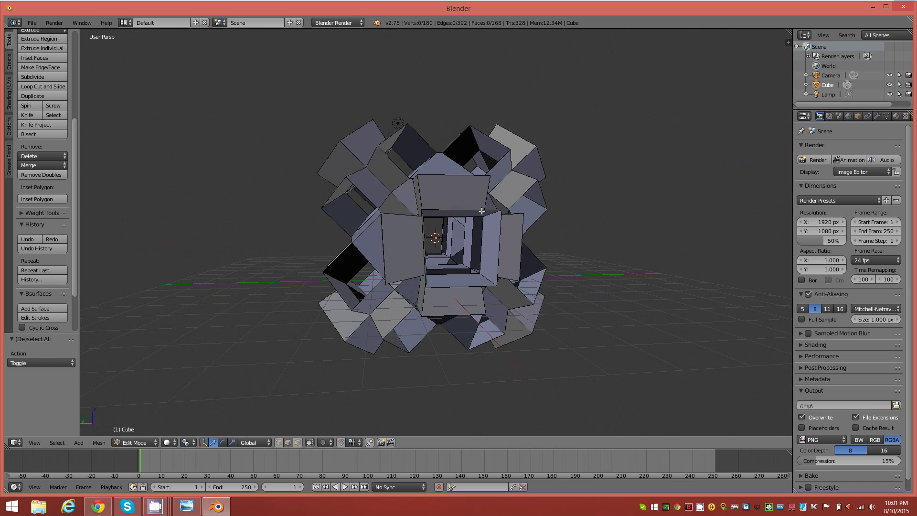
pyautogui.moveTo(511, 199); pyautogui.dragTo(402, 254, button='middle')
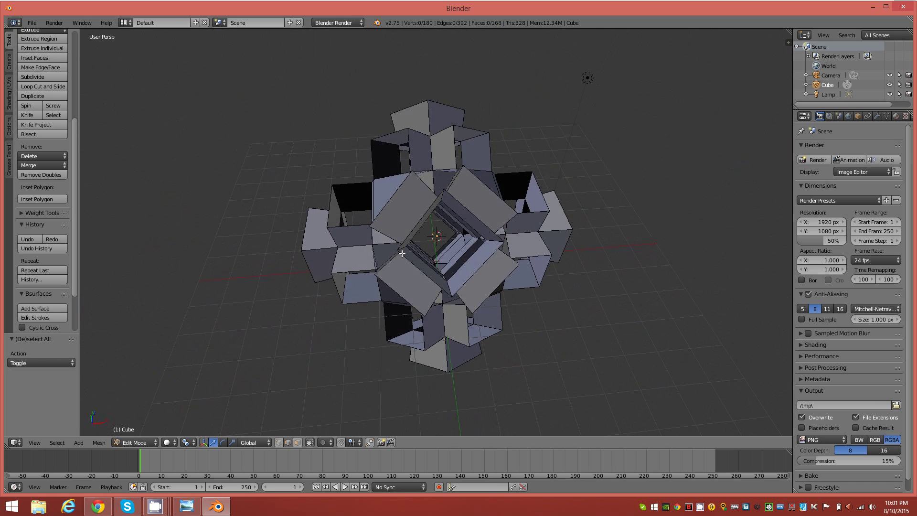
# Step: On the upper front arm, bridge the open rim to the outer edges of two adjoining side blocks with faces
pyautogui.moveTo(459, 237); pyautogui.dragTo(492, 179, button='middle')
pyautogui.rightClick(473, 193)
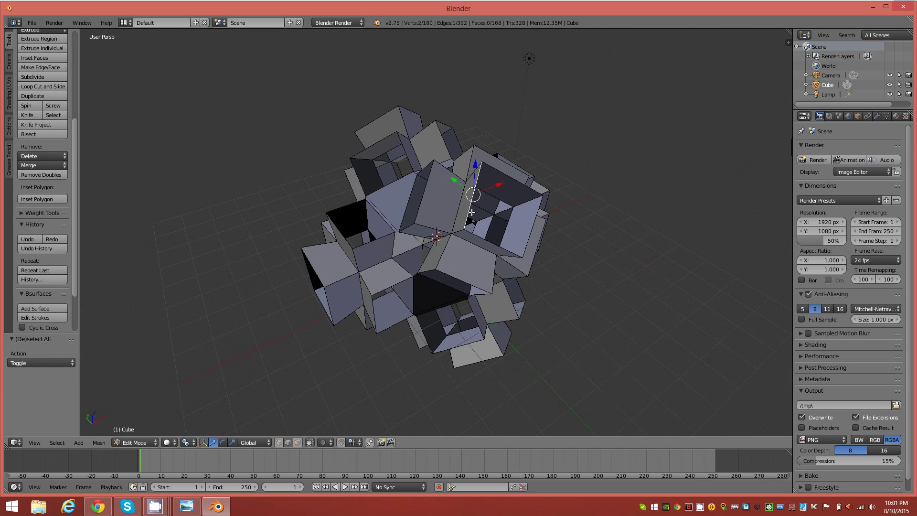
pyautogui.keyDown('shift'); pyautogui.rightClick(423, 196); pyautogui.keyUp('shift')
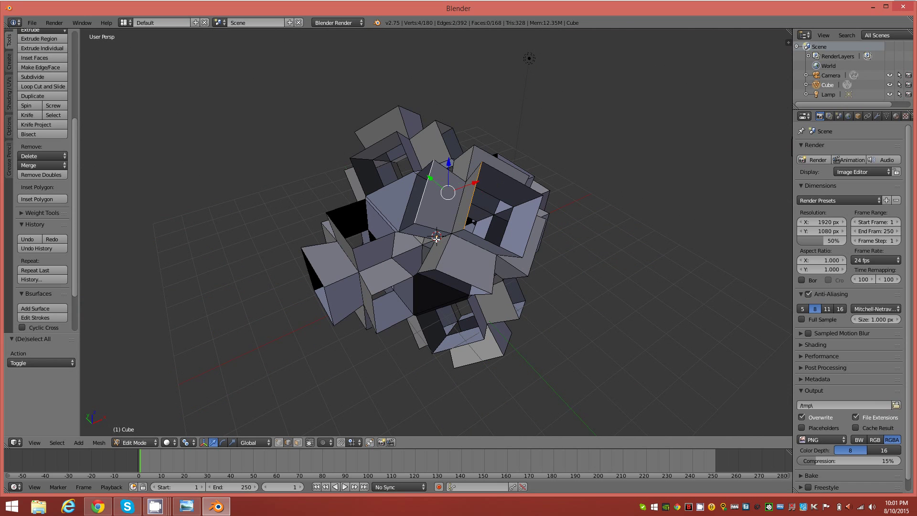
pyautogui.moveTo(463, 232); pyautogui.dragTo(459, 194, button='middle')
pyautogui.press('f')
pyautogui.rightClick(459, 195)
pyautogui.keyDown('shift'); pyautogui.rightClick(432, 236); pyautogui.keyUp('shift')
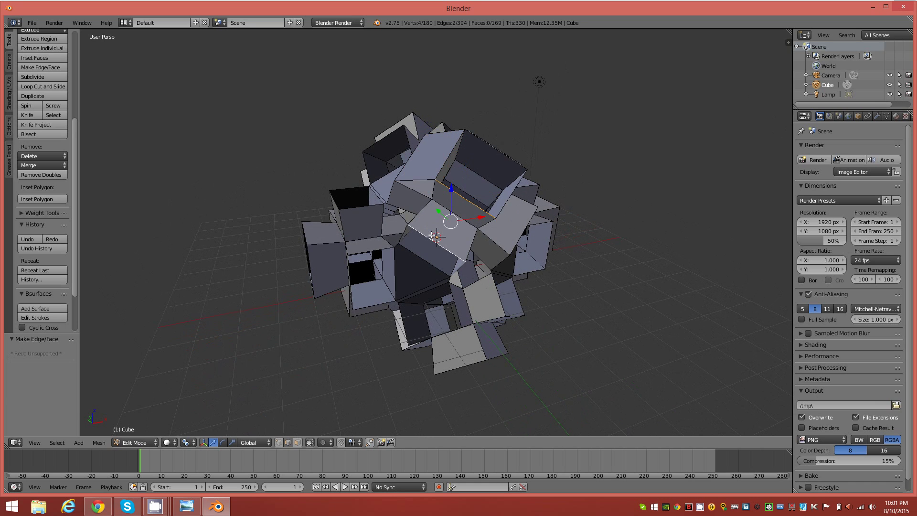
pyautogui.press('f')
# Step: Add faces from the upper front arm's rim to the outer edges of its remaining two side blocks
pyautogui.moveTo(538, 234); pyautogui.dragTo(425, 229, button='middle')
pyautogui.rightClick(423, 221)
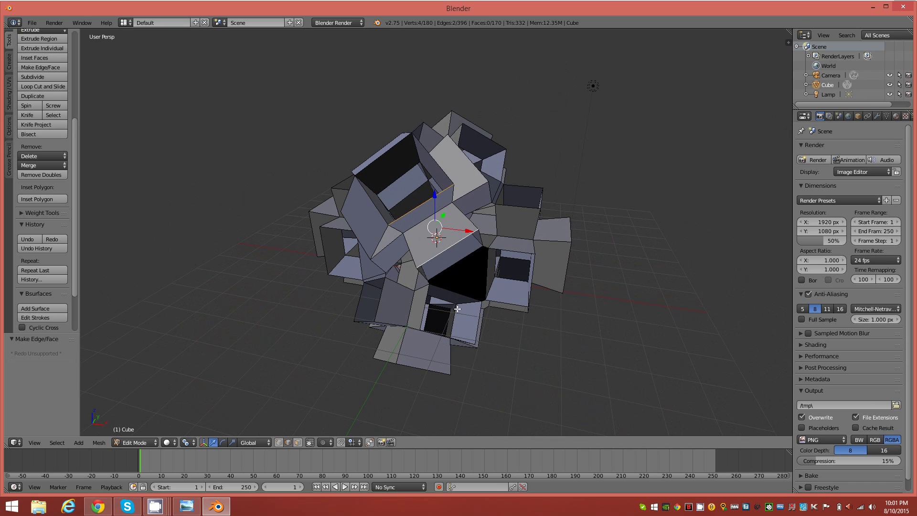
pyautogui.moveTo(499, 261); pyautogui.dragTo(403, 206, button='middle')
pyautogui.rightClick(387, 191)
pyautogui.keyDown('shift'); pyautogui.rightClick(433, 186); pyautogui.keyUp('shift')
pyautogui.press('f')
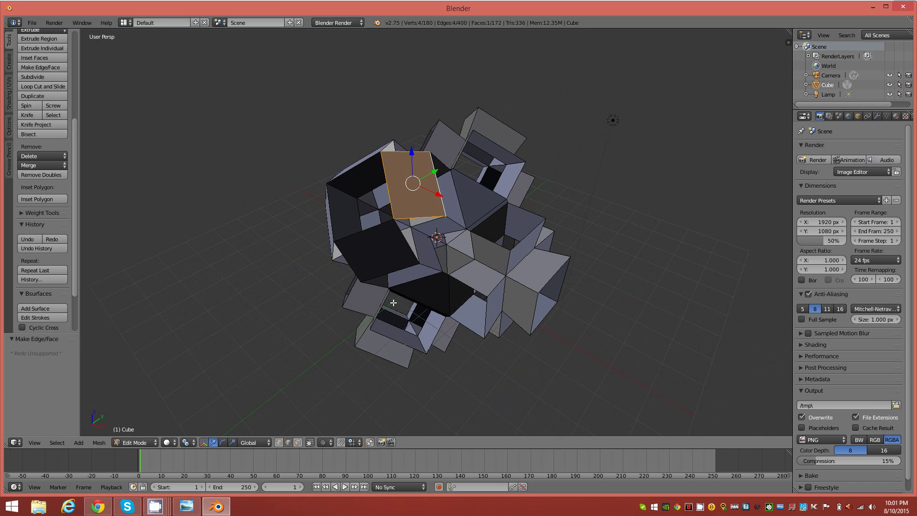
# Step: On the lower front arm, create faces joining two rim edges to the outer edges of the neighbouring side blocks
pyautogui.moveTo(394, 300); pyautogui.dragTo(466, 223, button='middle')
pyautogui.rightClick(464, 264)
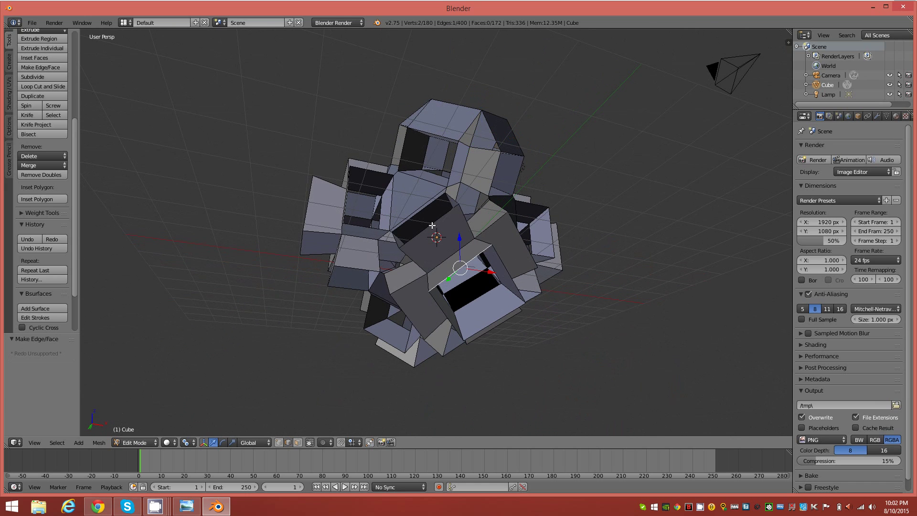
pyautogui.keyDown('shift'); pyautogui.rightClick(426, 228); pyautogui.keyUp('shift')
pyautogui.press('f')
pyautogui.moveTo(504, 277); pyautogui.dragTo(438, 276, button='middle')
pyautogui.rightClick(439, 277)
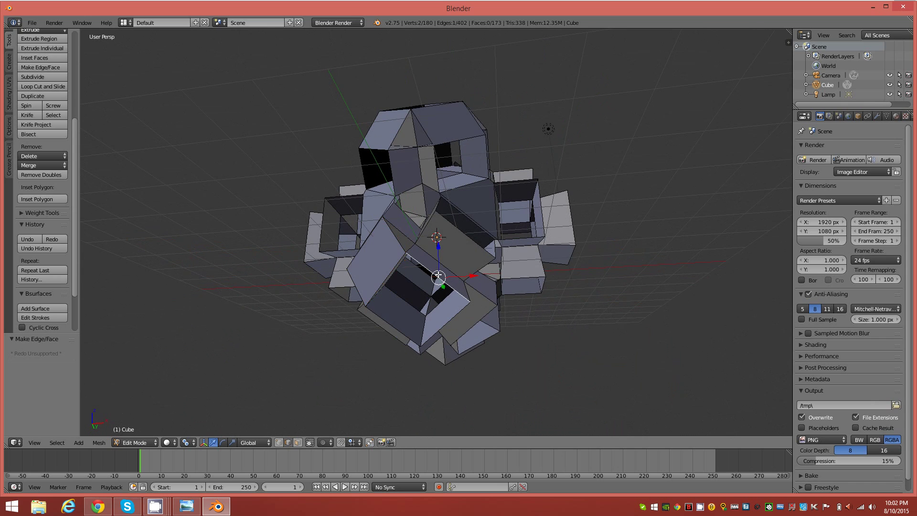
pyautogui.keyDown('shift'); pyautogui.rightClick(471, 235); pyautogui.keyUp('shift')
pyautogui.press('f')
pyautogui.moveTo(450, 302); pyautogui.dragTo(437, 217, button='middle')
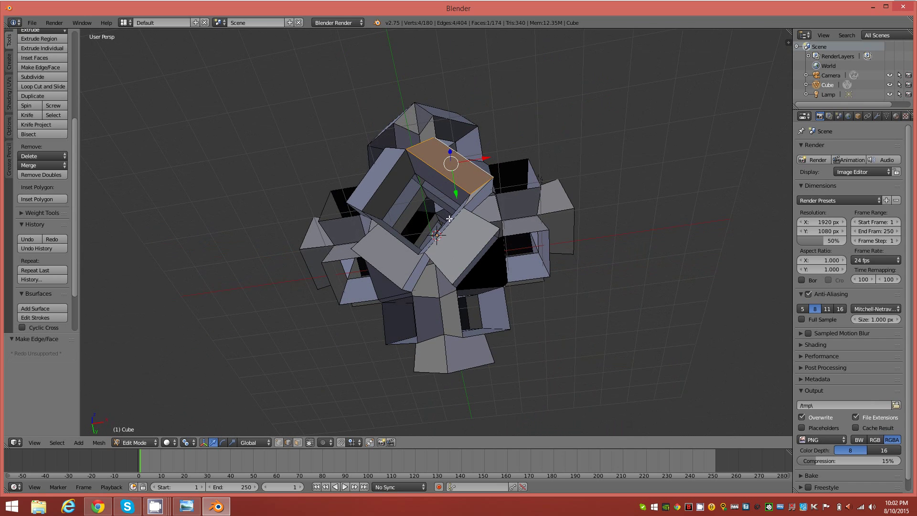
pyautogui.rightClick(449, 219)
pyautogui.keyDown('shift'); pyautogui.rightClick(461, 269); pyautogui.keyUp('shift')
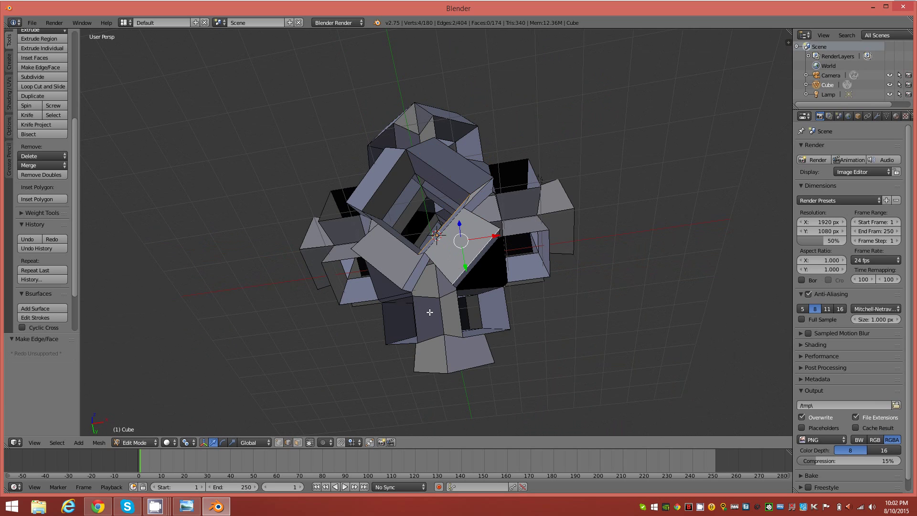
pyautogui.press('f')
pyautogui.hotkey('ctrl', 'z')
pyautogui.hotkey('ctrl', 'z')
pyautogui.hotkey('ctrl', 'z')
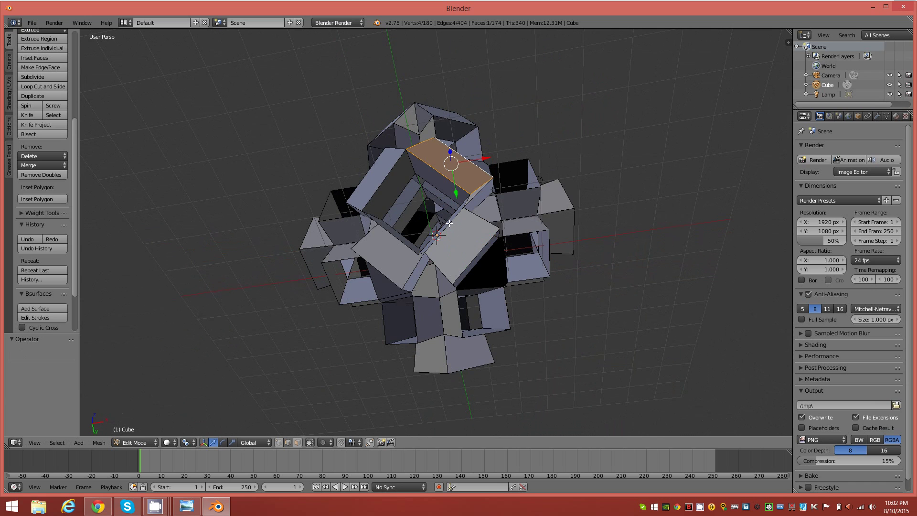
# Step: Bridge the lower front arm's remaining two rim edges to their side blocks' outer edges with faces
pyautogui.hotkey('ctrl', 'z')
pyautogui.keyDown('shift'); pyautogui.rightClick(458, 275); pyautogui.keyUp('shift')
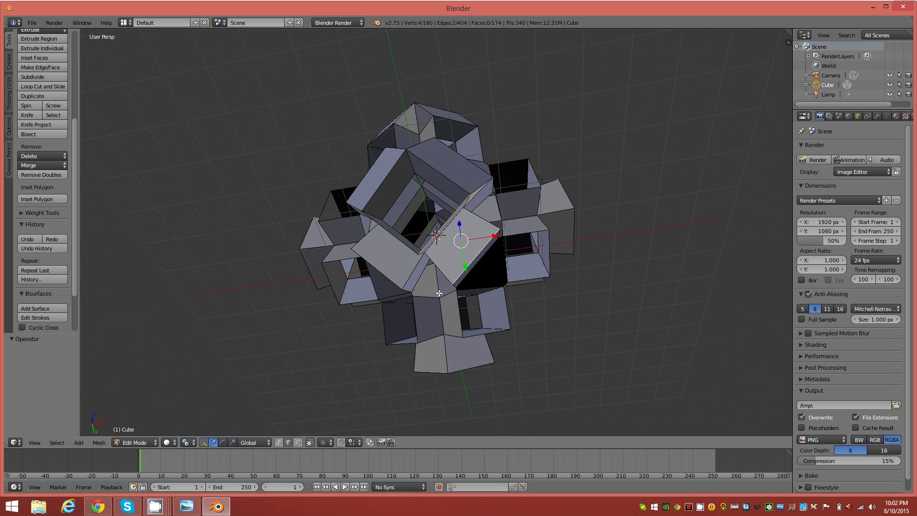
pyautogui.press('f')
pyautogui.moveTo(437, 279); pyautogui.dragTo(480, 182, button='middle')
pyautogui.rightClick(453, 169)
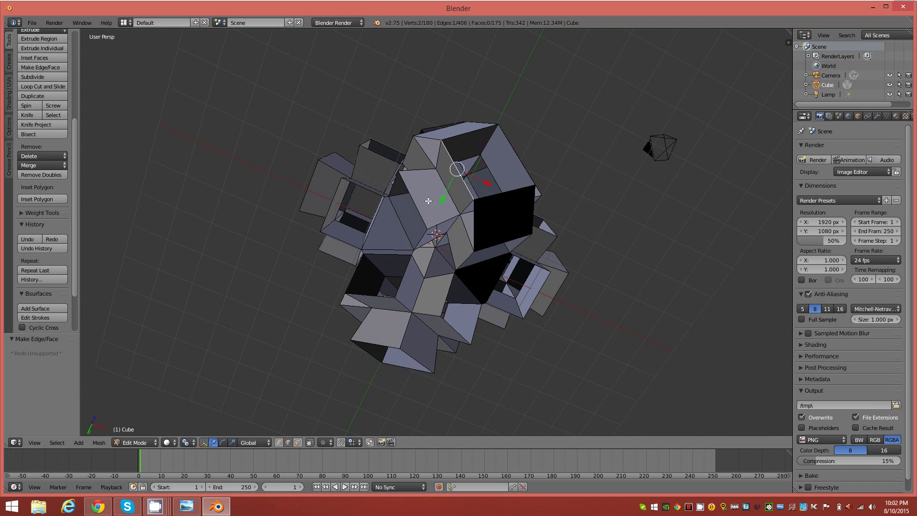
pyautogui.keyDown('shift'); pyautogui.rightClick(413, 201); pyautogui.keyUp('shift')
pyautogui.press('f')
# Step: On the lower back arm, bridge two edges of the open rim to the adjoining side blocks with faces
pyautogui.moveTo(391, 272); pyautogui.dragTo(445, 271, button='middle')
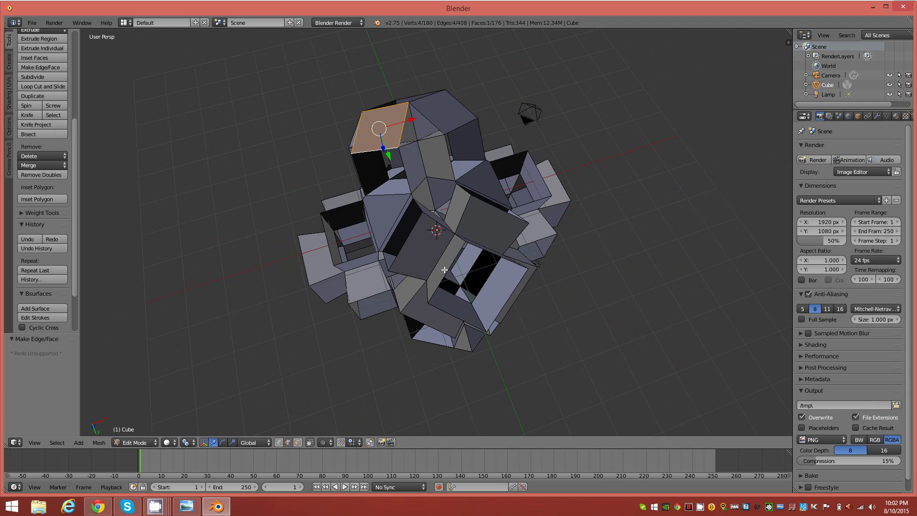
pyautogui.rightClick(450, 270)
pyautogui.rightClick(449, 270)
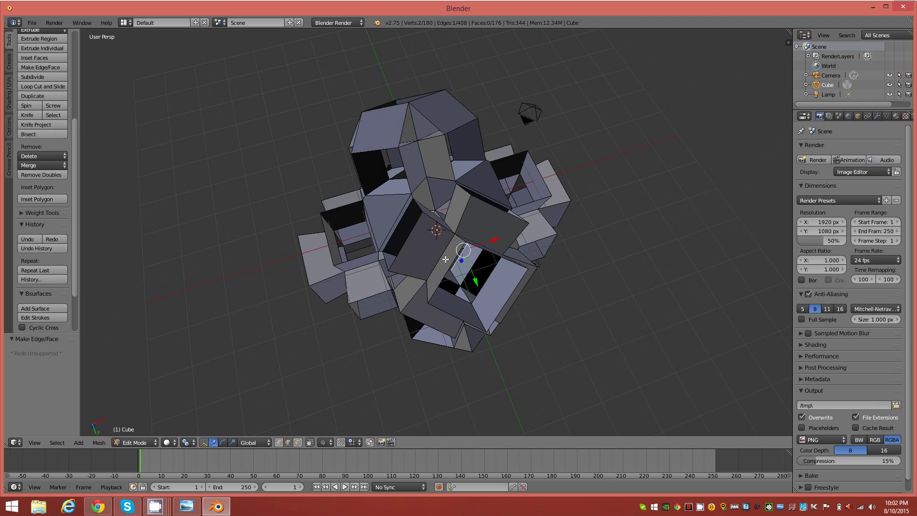
pyautogui.keyDown('shift'); pyautogui.rightClick(408, 240); pyautogui.keyUp('shift')
pyautogui.press('f')
pyautogui.moveTo(476, 256); pyautogui.dragTo(442, 304, button='middle')
pyautogui.rightClick(442, 306)
pyautogui.keyDown('shift'); pyautogui.rightClick(474, 263); pyautogui.keyUp('shift')
pyautogui.press('f')
# Step: Fill the remaining two rim-to-side-block gaps on the lower back arm with faces
pyautogui.moveTo(445, 309); pyautogui.dragTo(426, 209, button='middle')
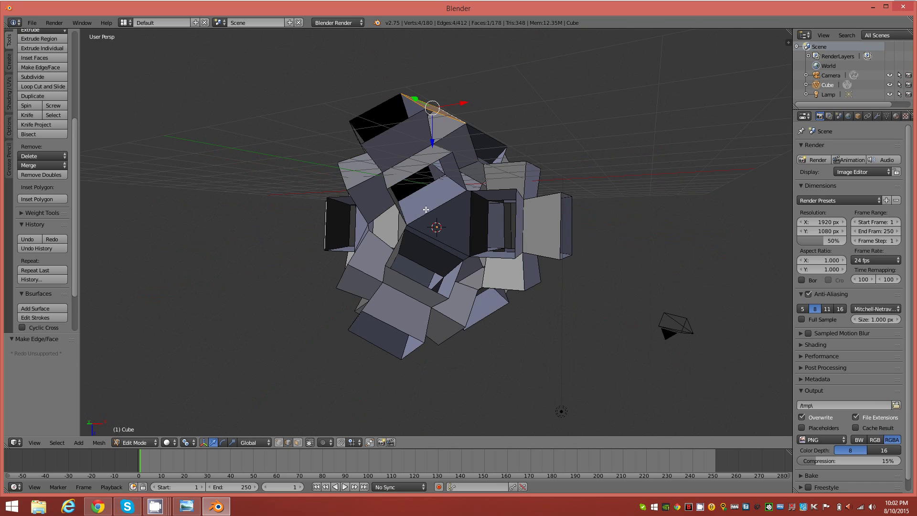
pyautogui.rightClick(396, 126)
pyautogui.keyDown('shift'); pyautogui.rightClick(415, 172); pyautogui.keyUp('shift')
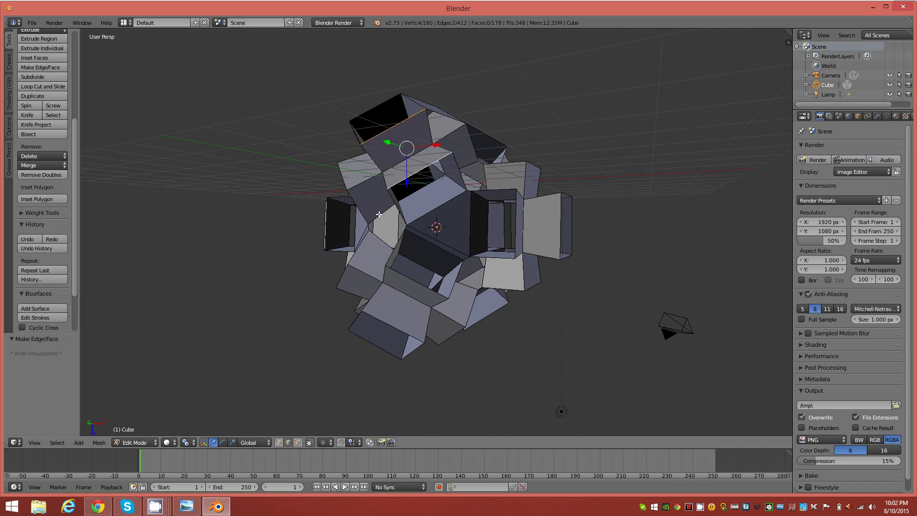
pyautogui.press('f')
pyautogui.moveTo(415, 172); pyautogui.dragTo(410, 213, button='middle')
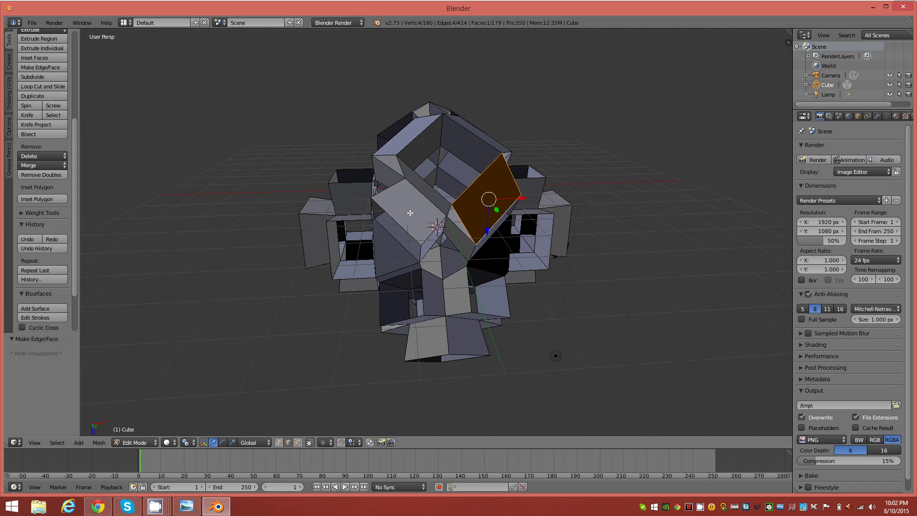
pyautogui.rightClick(428, 180)
pyautogui.press('f')
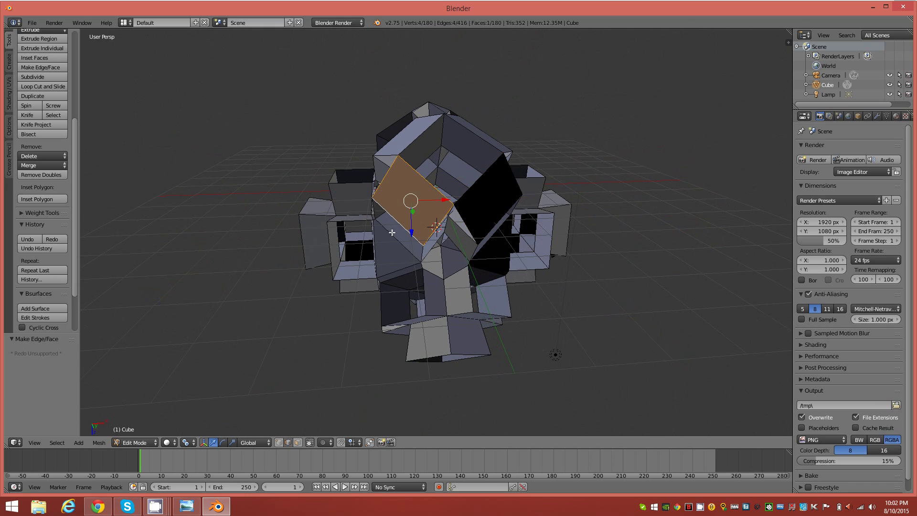
# Step: On the upper back arm, add faces from two rim edges to the outer edges of the side blocks
pyautogui.moveTo(478, 222); pyautogui.dragTo(451, 247, button='middle')
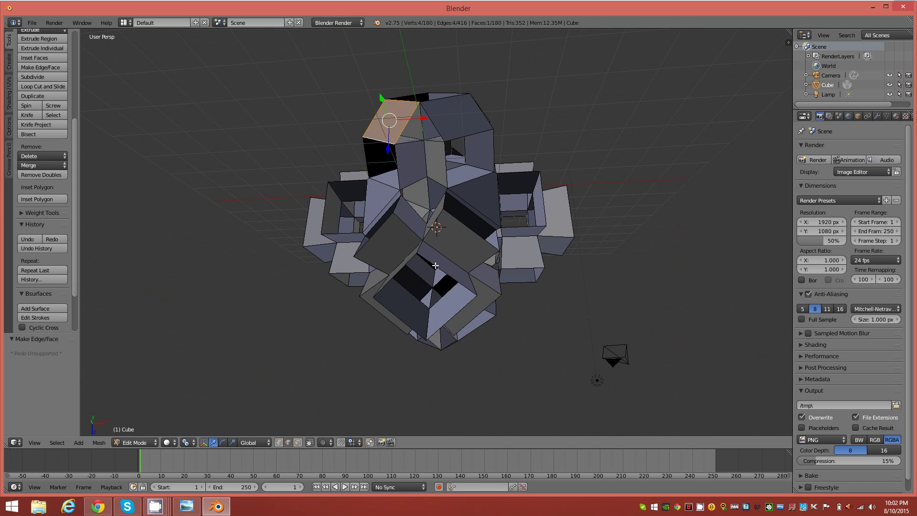
pyautogui.rightClick(437, 265)
pyautogui.keyDown('shift'); pyautogui.rightClick(471, 228); pyautogui.keyUp('shift')
pyautogui.press('f')
pyautogui.rightClick(399, 275)
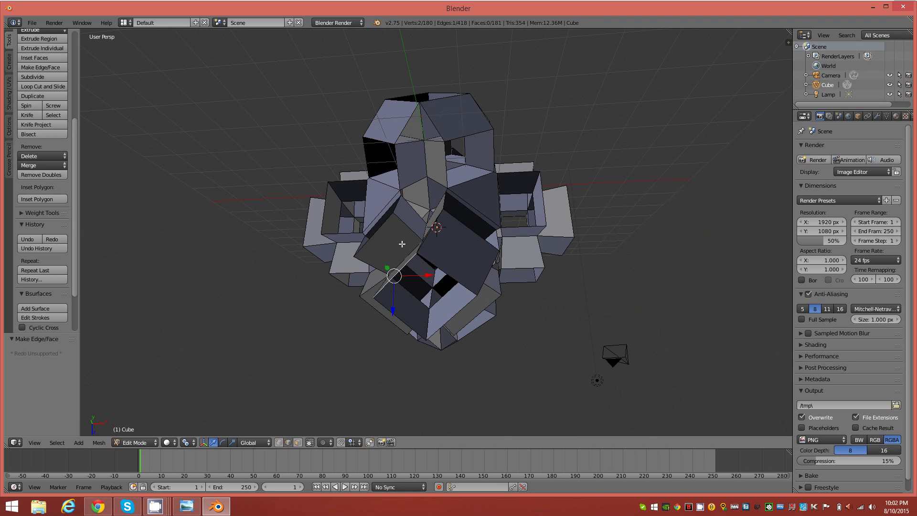
pyautogui.keyDown('shift'); pyautogui.rightClick(381, 229); pyautogui.keyUp('shift')
pyautogui.press('f')
# Step: Bridge the upper back arm's remaining two rim edges to the outer edges of their side blocks with faces
pyautogui.moveTo(382, 228); pyautogui.dragTo(451, 222, button='middle')
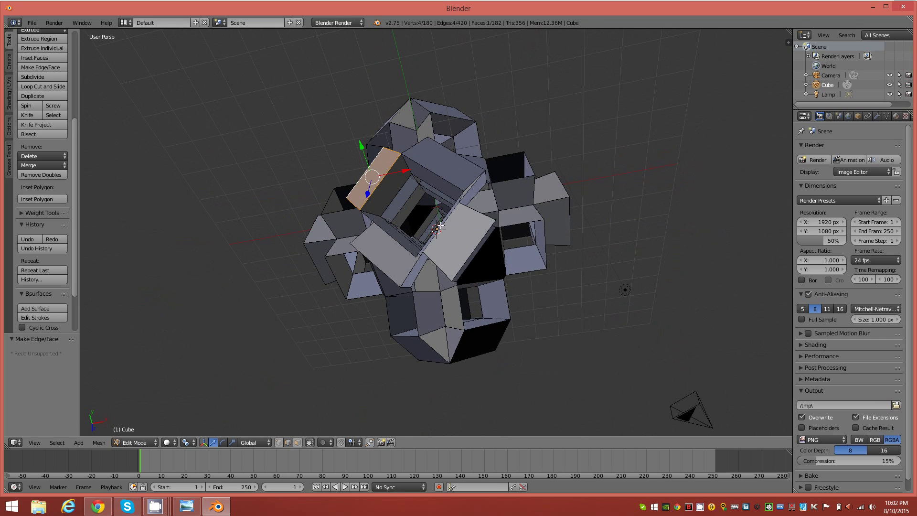
pyautogui.rightClick(446, 232)
pyautogui.keyDown('shift'); pyautogui.rightClick(473, 255); pyautogui.keyUp('shift')
pyautogui.moveTo(424, 277); pyautogui.dragTo(414, 258, button='middle')
pyautogui.moveTo(435, 194); pyautogui.dragTo(421, 169, button='middle')
pyautogui.rightClick(414, 166)
pyautogui.keyDown('shift'); pyautogui.rightClick(454, 196); pyautogui.keyUp('shift')
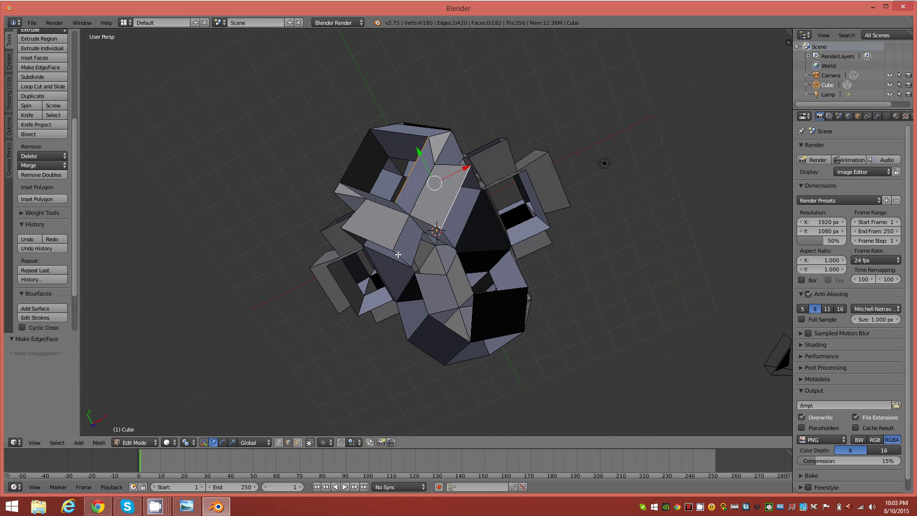
pyautogui.press('f')
pyautogui.moveTo(402, 243); pyautogui.dragTo(464, 247, button='middle')
pyautogui.rightClick(456, 194)
pyautogui.keyDown('shift'); pyautogui.rightClick(411, 221); pyautogui.keyUp('shift')
pyautogui.press('f')
# Step: On the -X arm, bridge two edges of the open rim to the outer edges of adjoining side blocks
pyautogui.moveTo(516, 258); pyautogui.dragTo(590, 343, button='middle')
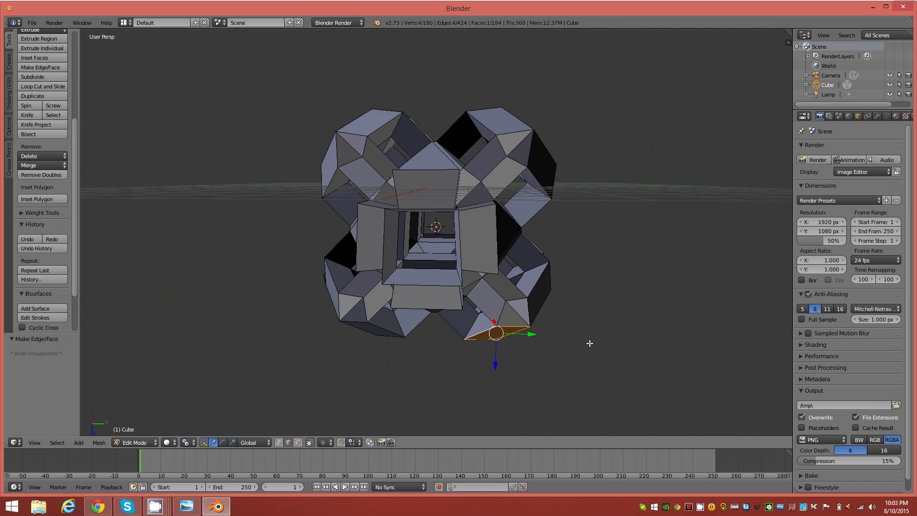
pyautogui.moveTo(471, 240); pyautogui.dragTo(398, 285, button='middle')
pyautogui.rightClick(376, 271)
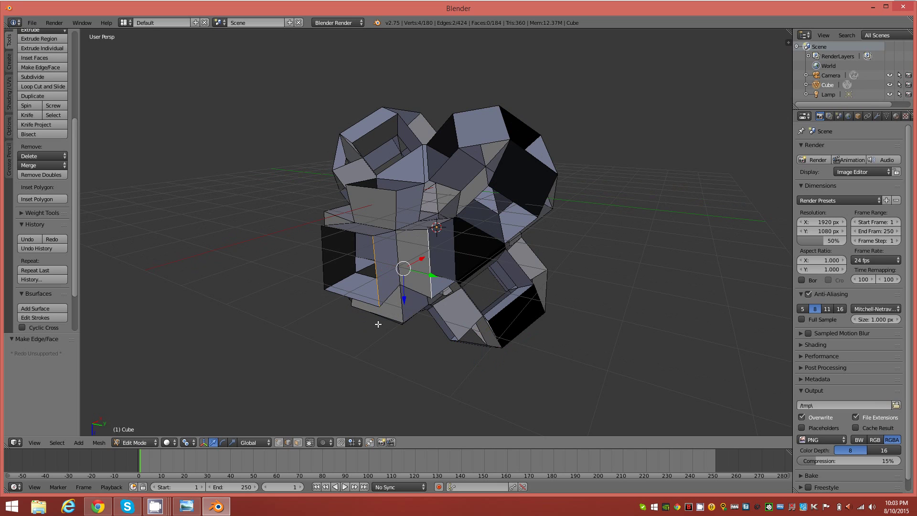
pyautogui.press('f')
pyautogui.click(354, 232)
pyautogui.keyDown('shift'); pyautogui.click(377, 194); pyautogui.keyUp('shift')
pyautogui.press('f')
# Step: Fill the -X arm's remaining two gaps between the rim and its side blocks with faces
pyautogui.moveTo(337, 258); pyautogui.dragTo(477, 227, button='middle')
pyautogui.click(456, 231)
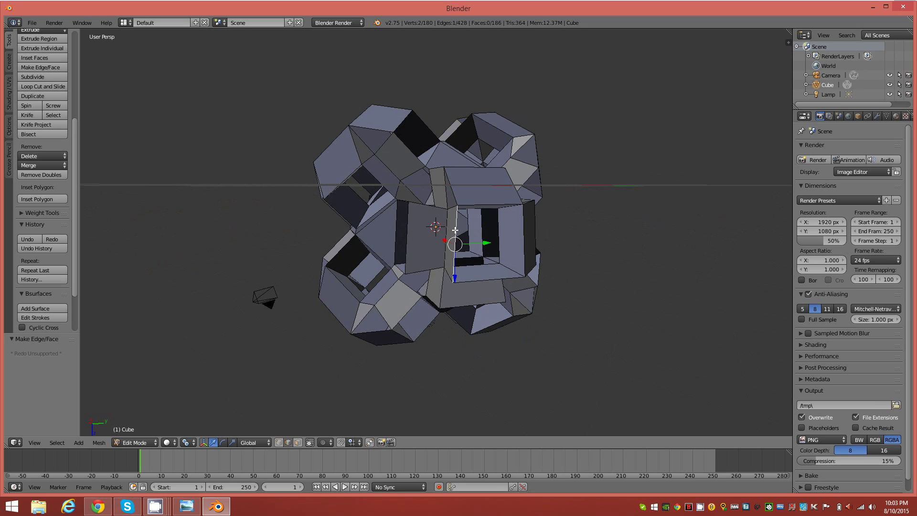
pyautogui.keyDown('shift'); pyautogui.click(401, 236); pyautogui.keyUp('shift')
pyautogui.press('f')
pyautogui.moveTo(502, 262); pyautogui.dragTo(468, 230, button='middle')
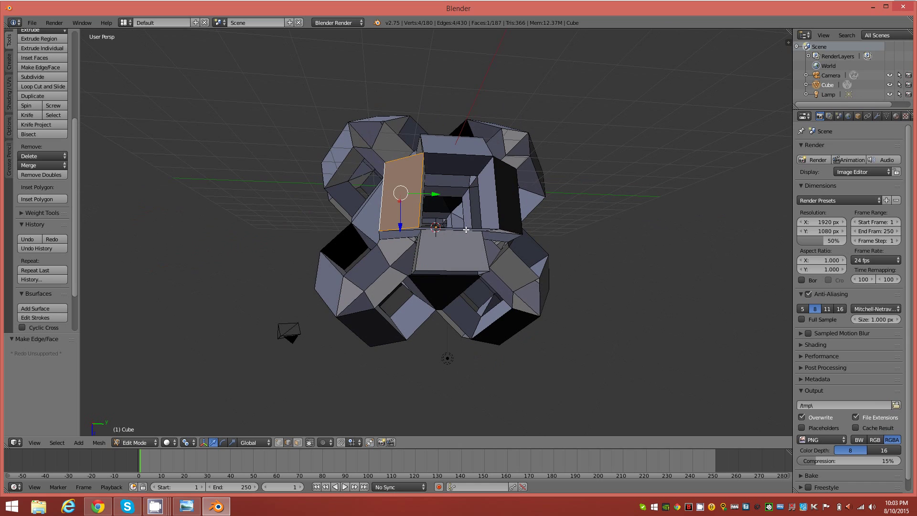
pyautogui.rightClick(462, 231)
pyautogui.moveTo(465, 244); pyautogui.dragTo(462, 230, button='middle')
pyautogui.keyDown('shift'); pyautogui.rightClick(459, 236); pyautogui.keyUp('shift')
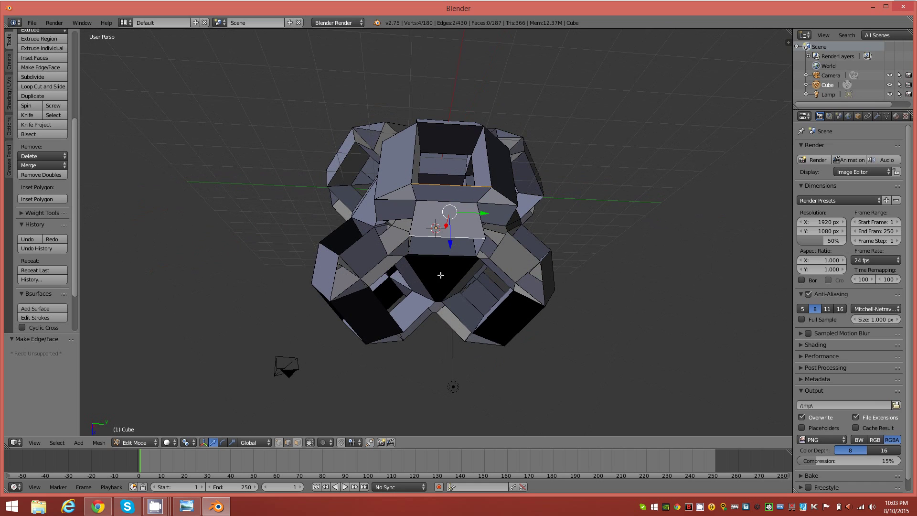
pyautogui.press('f')
# Step: On the +X arm, bridge one rim edge to the outer edge of the adjoining side block with a face
pyautogui.moveTo(439, 276); pyautogui.dragTo(501, 254, button='middle')
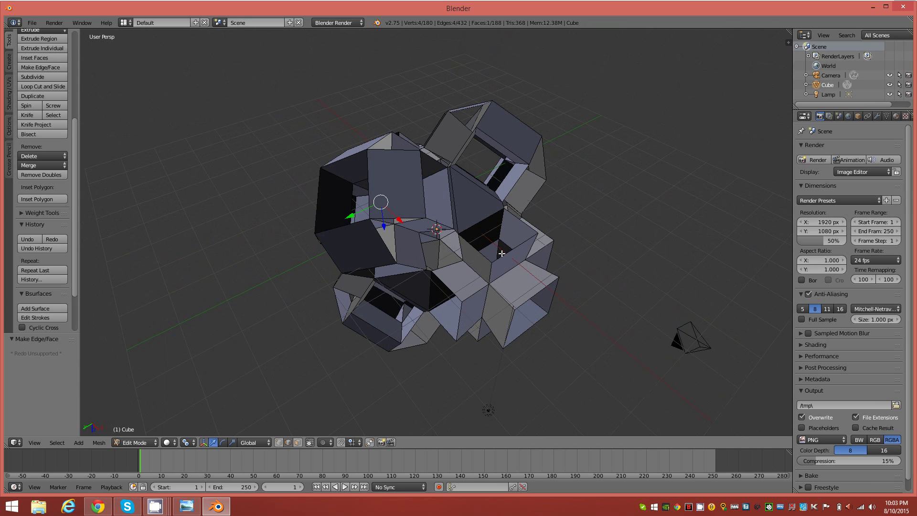
pyautogui.rightClick(506, 254)
pyautogui.keyDown('shift'); pyautogui.rightClick(516, 313); pyautogui.keyUp('shift')
pyautogui.press('f')
pyautogui.moveTo(532, 313); pyautogui.dragTo(517, 268, button='middle')
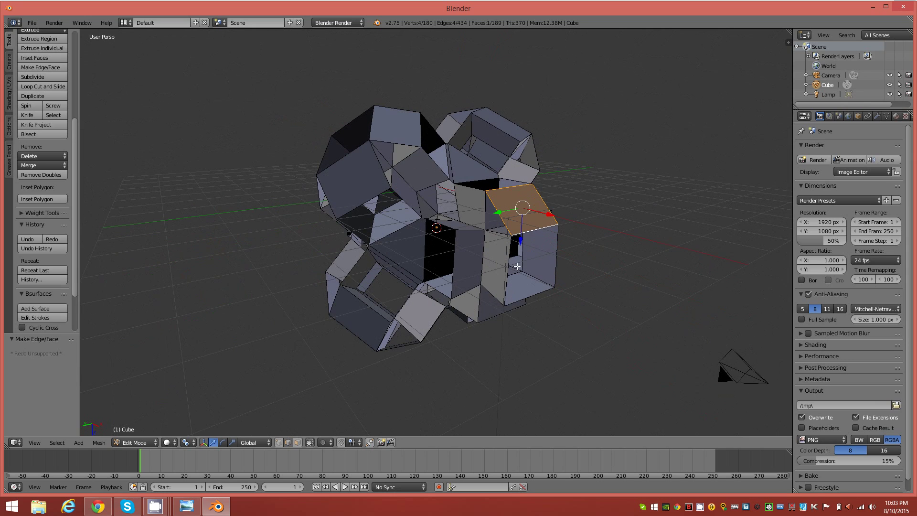
# Step: On the +X arm, bridge the remaining three rim edges to the outer edges of their side blocks with faces
pyautogui.rightClick(508, 263)
pyautogui.keyDown('shift'); pyautogui.rightClick(455, 264); pyautogui.keyUp('shift')
pyautogui.press('f')
pyautogui.moveTo(435, 311); pyautogui.dragTo(405, 258, button='middle')
pyautogui.rightClick(392, 256)
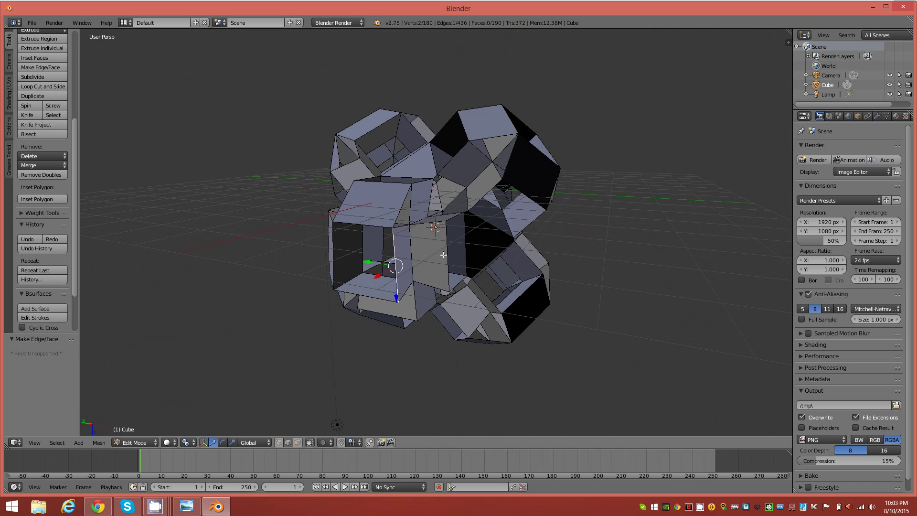
pyautogui.press('f')
pyautogui.moveTo(417, 283); pyautogui.dragTo(414, 203, button='middle')
pyautogui.rightClick(417, 277)
pyautogui.keyDown('shift'); pyautogui.rightClick(413, 199); pyautogui.keyUp('shift')
pyautogui.press('f')
pyautogui.moveTo(408, 246); pyautogui.dragTo(560, 273, button='middle')
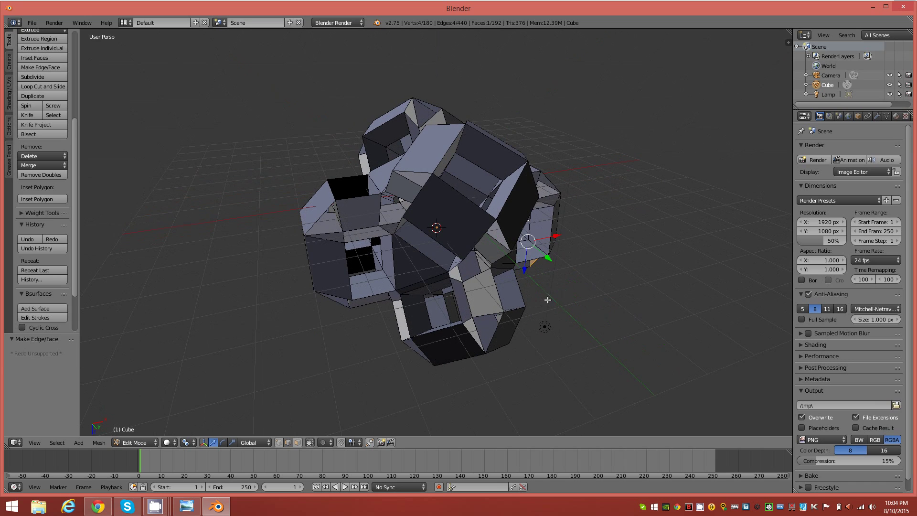
# Step: Recalculate the normals of all faces of the mesh so they point consistently outward, and clear the selection
pyautogui.press('a')
pyautogui.press('3')
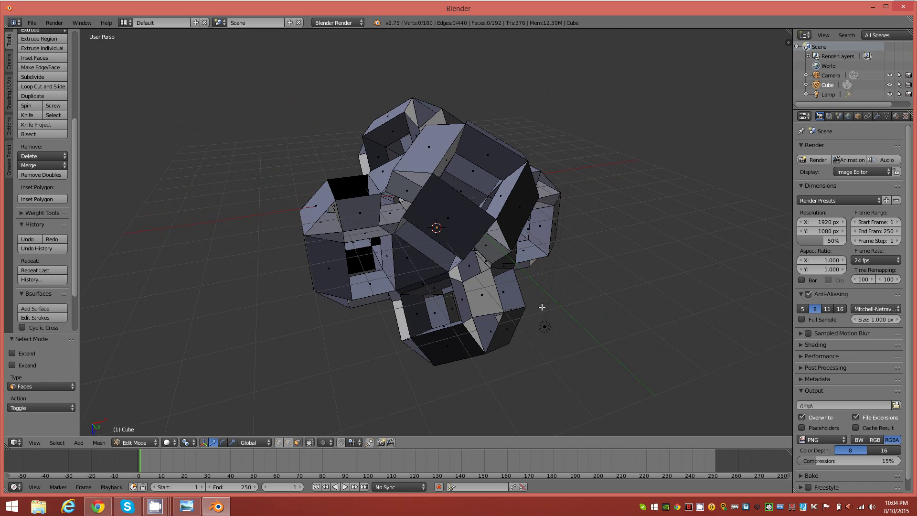
pyautogui.press('a')
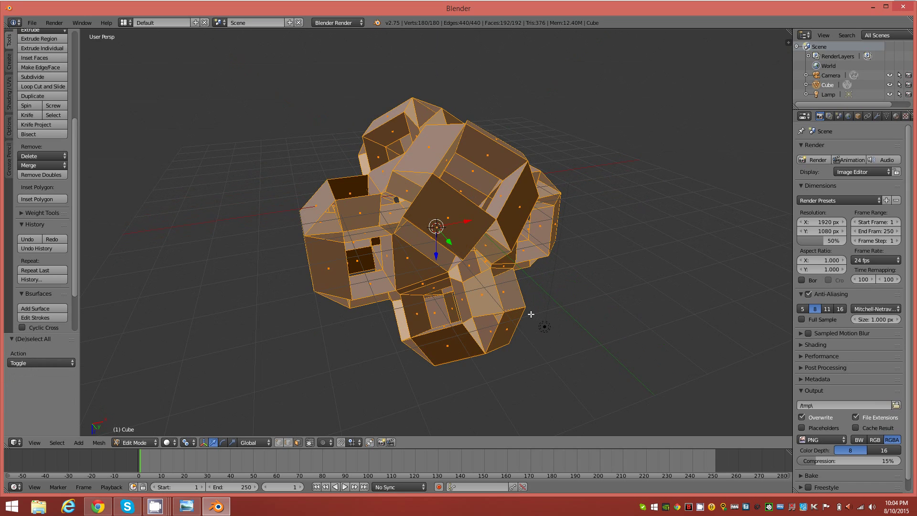
pyautogui.hotkey('ctrl', 'n')
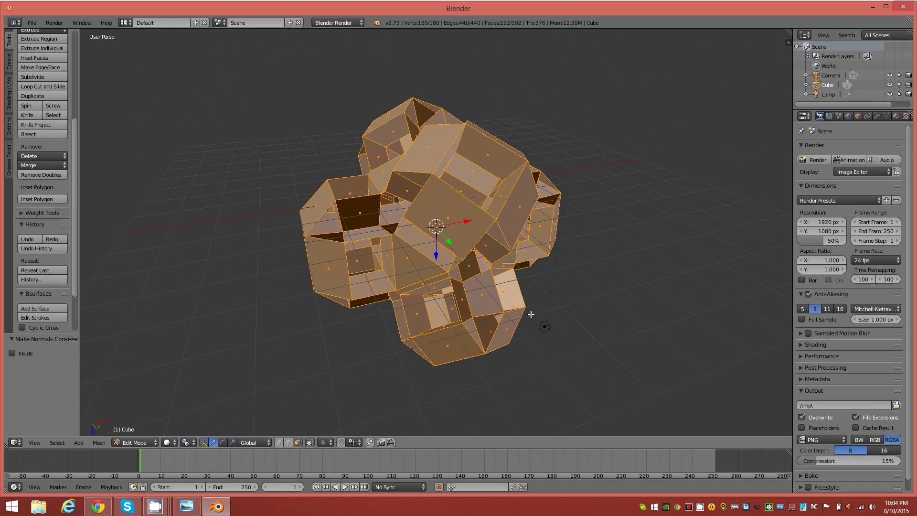
pyautogui.moveTo(573, 274); pyautogui.dragTo(579, 299, button='middle')
pyautogui.press('a')
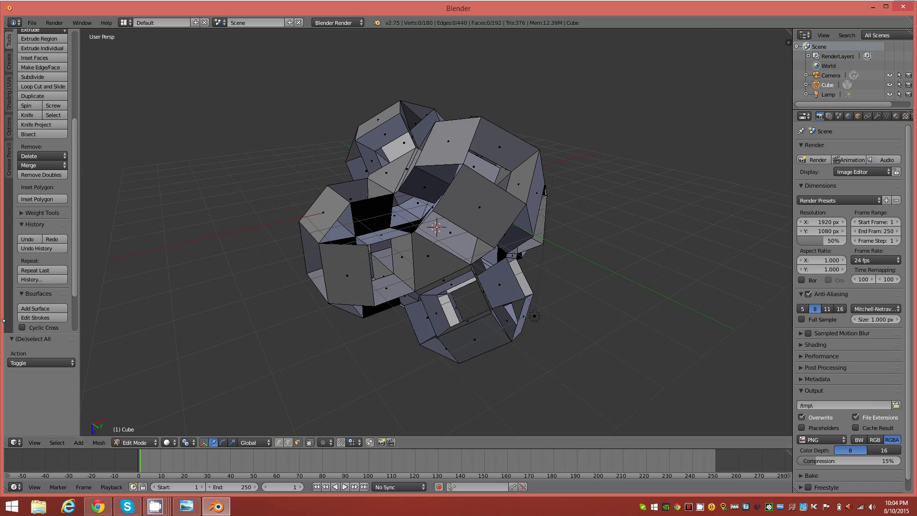
# Step: In Object Mode, add a Catmull-Clark Subdivision Surface modifier with one view subdivision and apply it
pyautogui.press('Tab')
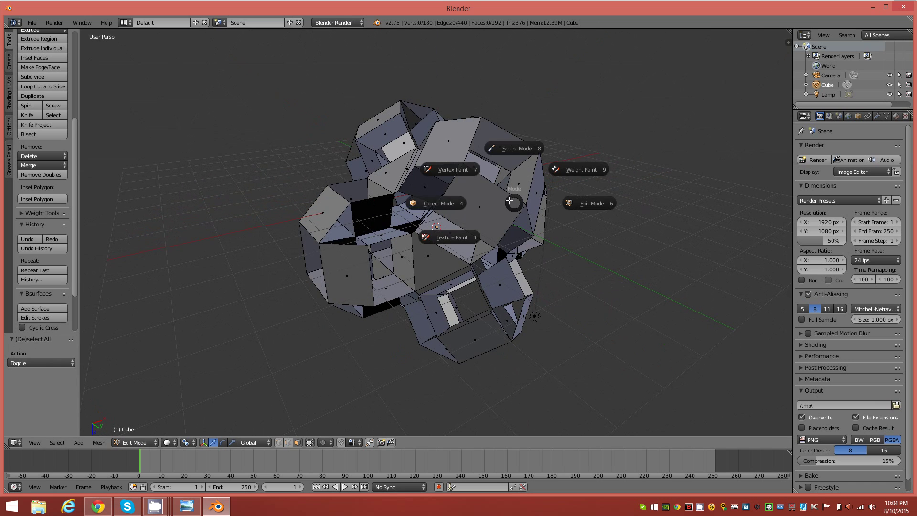
pyautogui.click(451, 215)
pyautogui.moveTo(624, 213); pyautogui.dragTo(600, 225, button='middle')
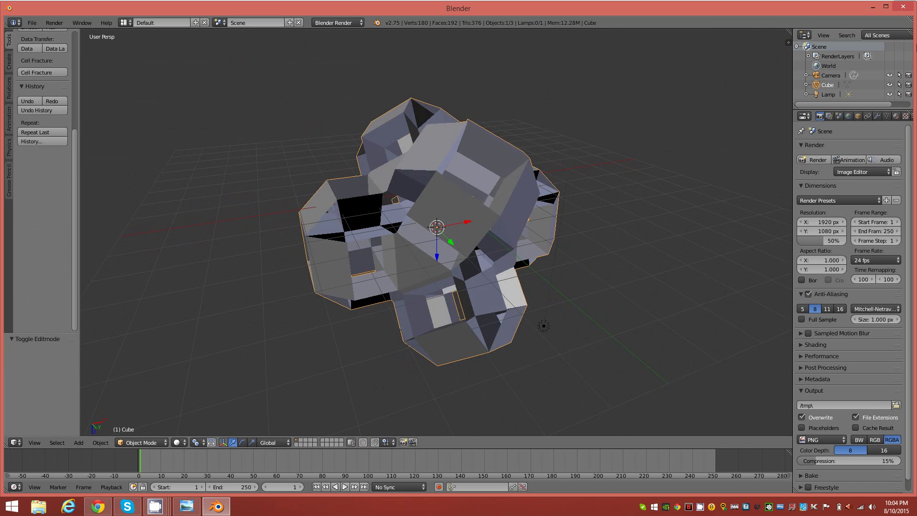
pyautogui.click(877, 116)
pyautogui.click(867, 148)
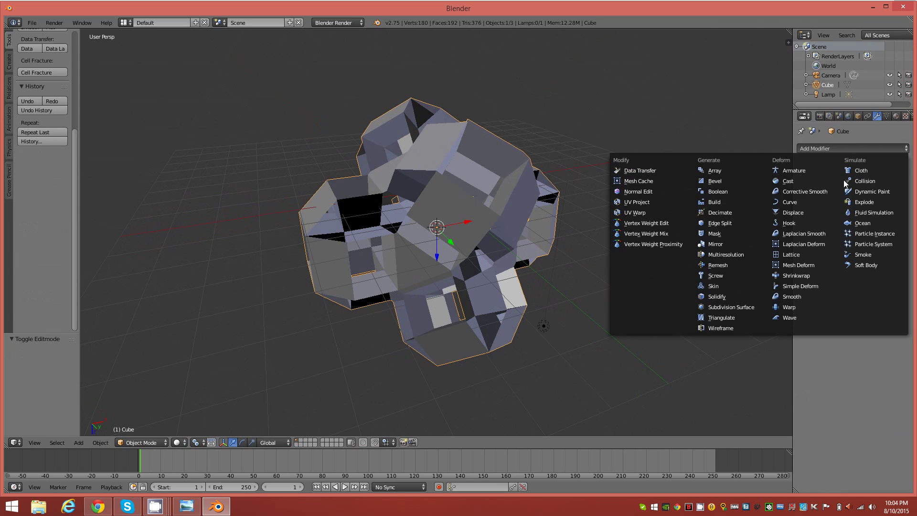
pyautogui.click(736, 309)
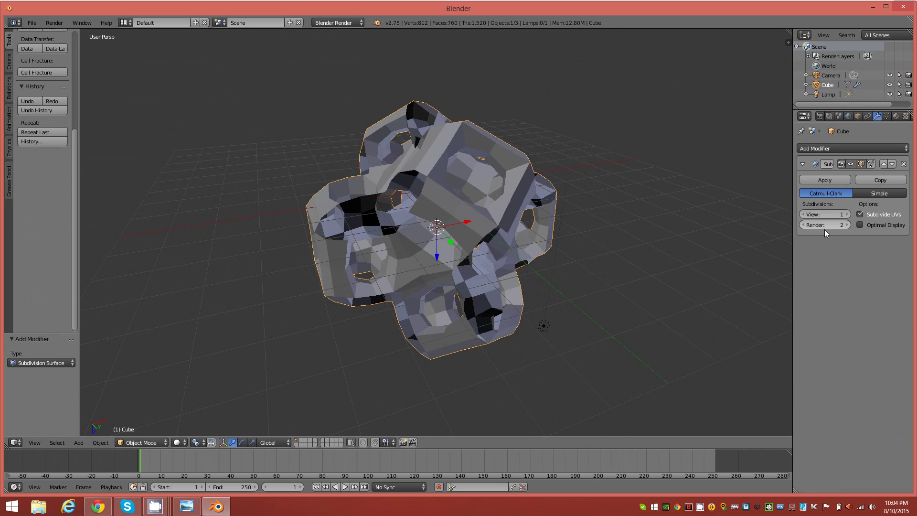
pyautogui.click(825, 180)
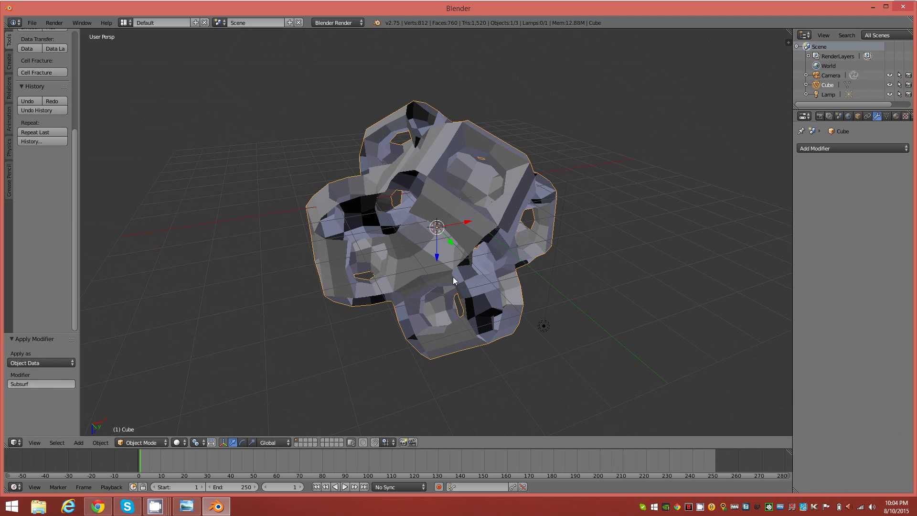
# Step: Return to Edit Mode and apply Smooth Vertex to all vertices of the subdivided mesh
pyautogui.press('Tab')
pyautogui.click(527, 273)
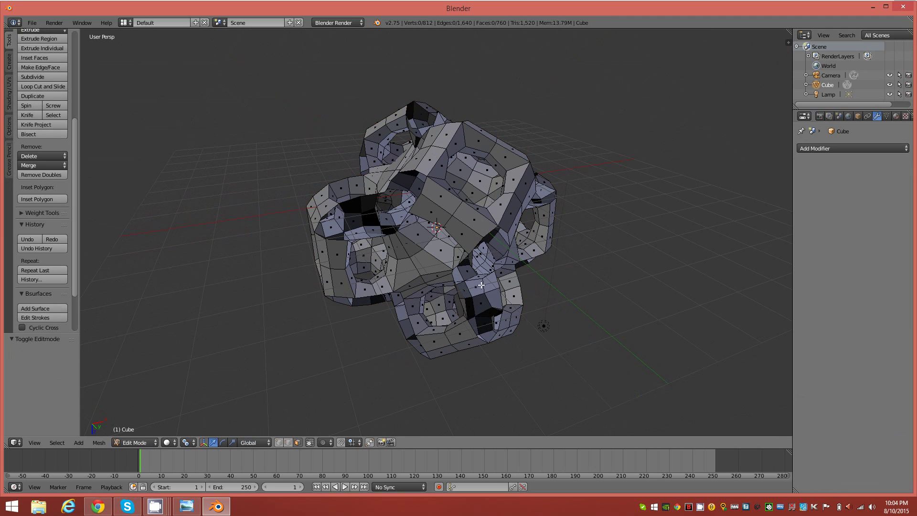
pyautogui.press('1')
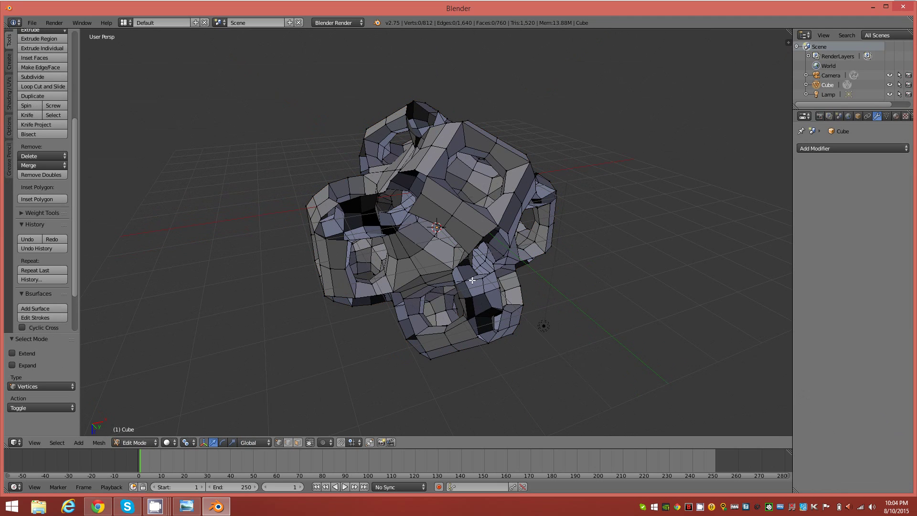
pyautogui.press('a')
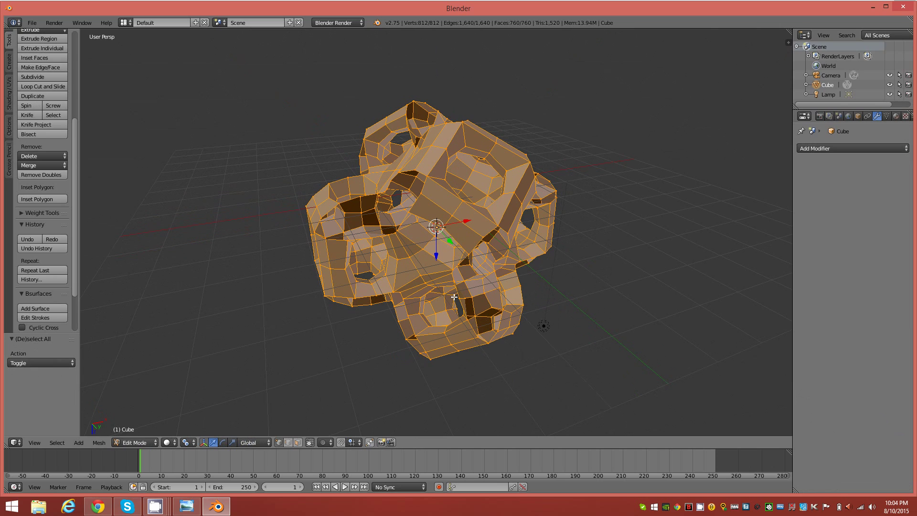
pyautogui.moveTo(73, 128); pyautogui.dragTo(94, 43)
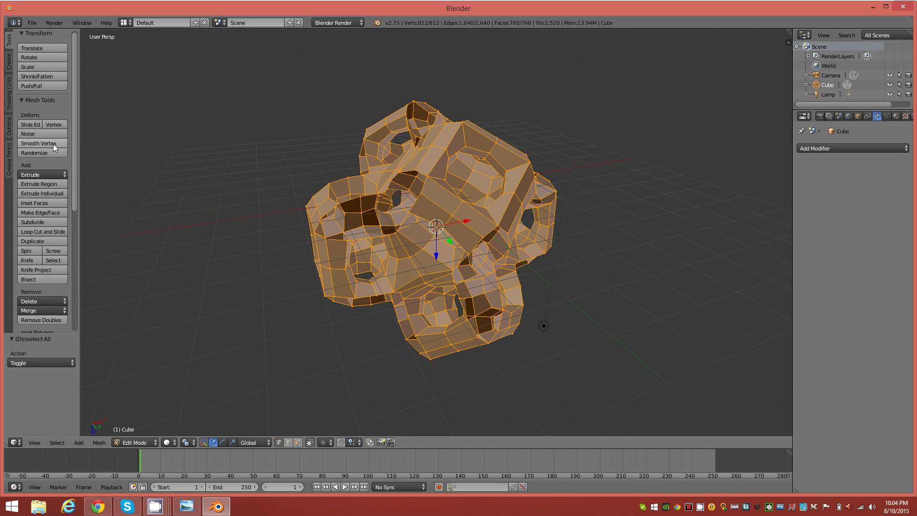
pyautogui.click(53, 143)
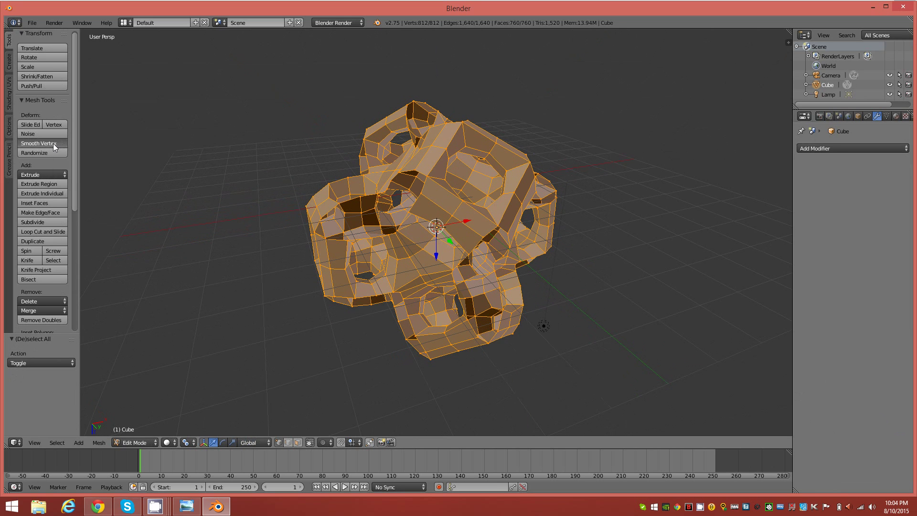
pyautogui.moveTo(391, 217); pyautogui.dragTo(425, 217, button='middle')
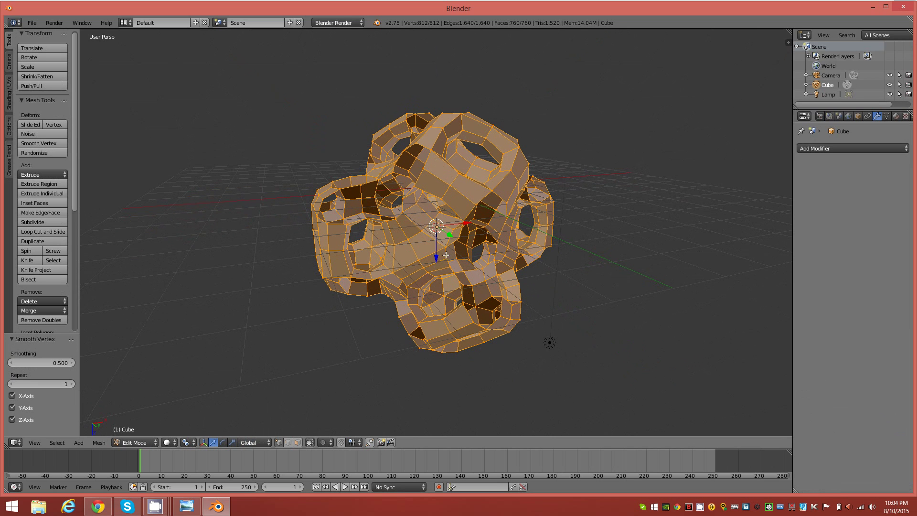
pyautogui.moveTo(479, 243); pyautogui.dragTo(491, 220, button='middle')
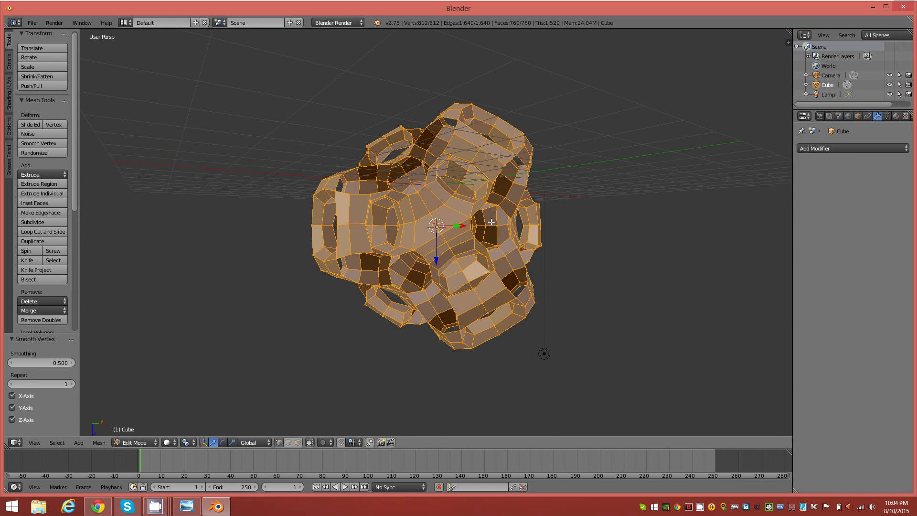
# Step: In edge selection, select the two connected edges running diagonally across the lower web on the -X side of the front hole
pyautogui.press('a')
pyautogui.press('2')
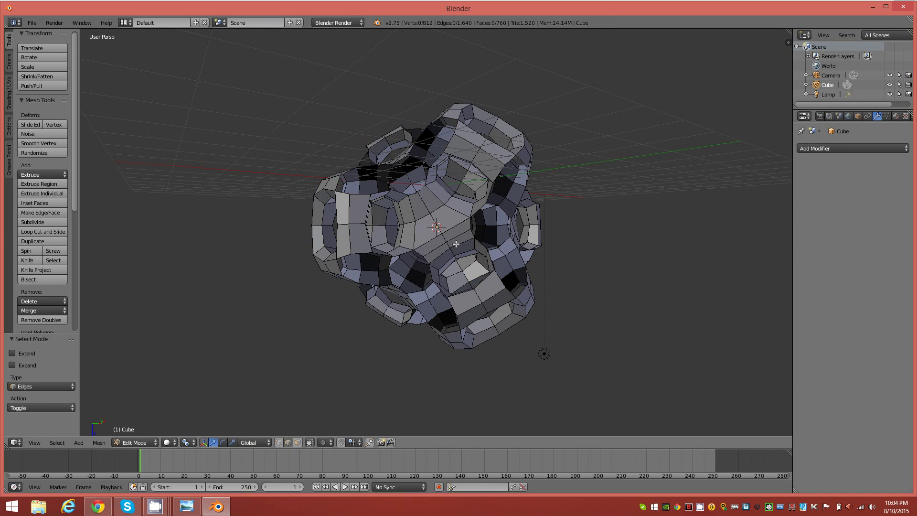
pyautogui.scroll(5, 456, 239)
pyautogui.moveTo(475, 250); pyautogui.dragTo(444, 282, button='middle')
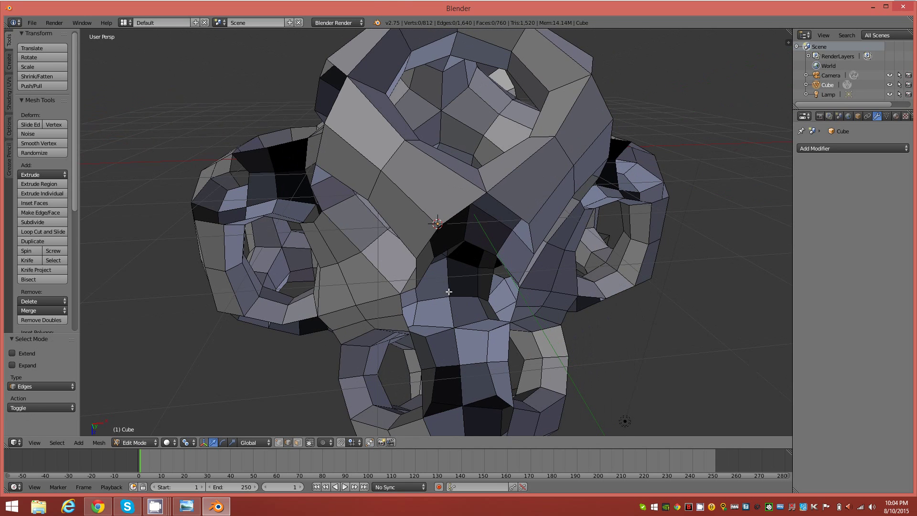
pyautogui.press('KP_1')
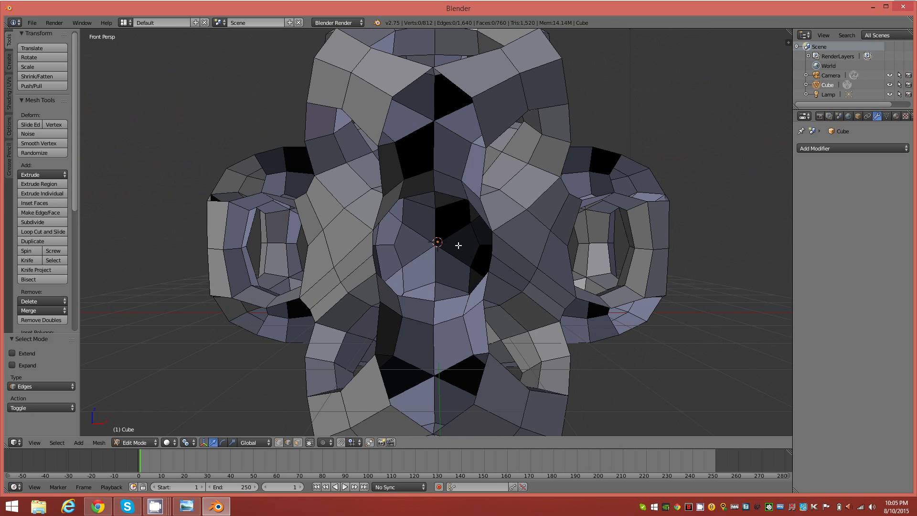
pyautogui.scroll(-2, 459, 245)
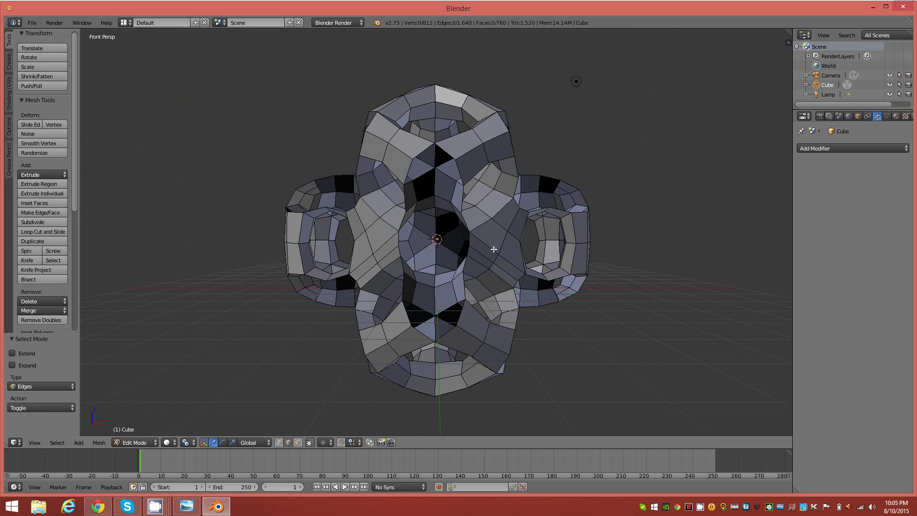
pyautogui.moveTo(446, 251); pyautogui.dragTo(443, 287, button='middle')
pyautogui.rightClick(426, 265)
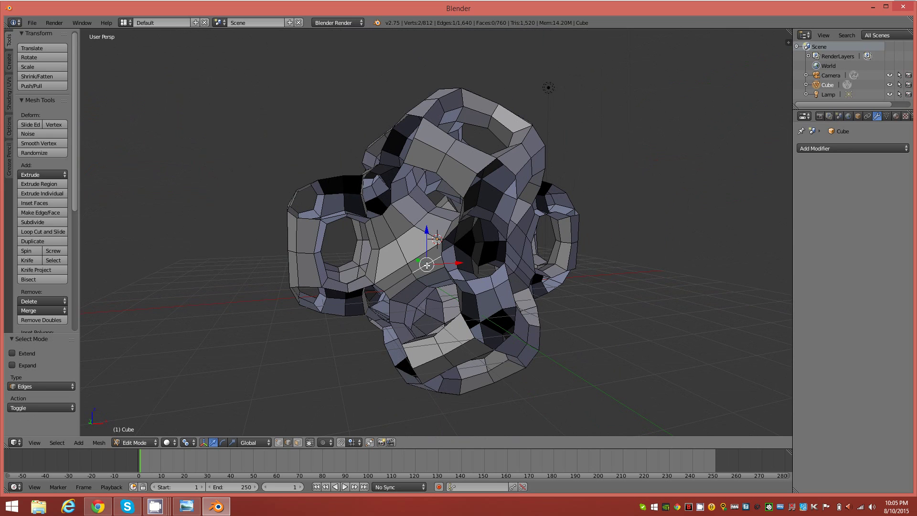
pyautogui.keyDown('shift'); pyautogui.rightClick(396, 283); pyautogui.keyUp('shift')
pyautogui.scroll(1, 407, 302)
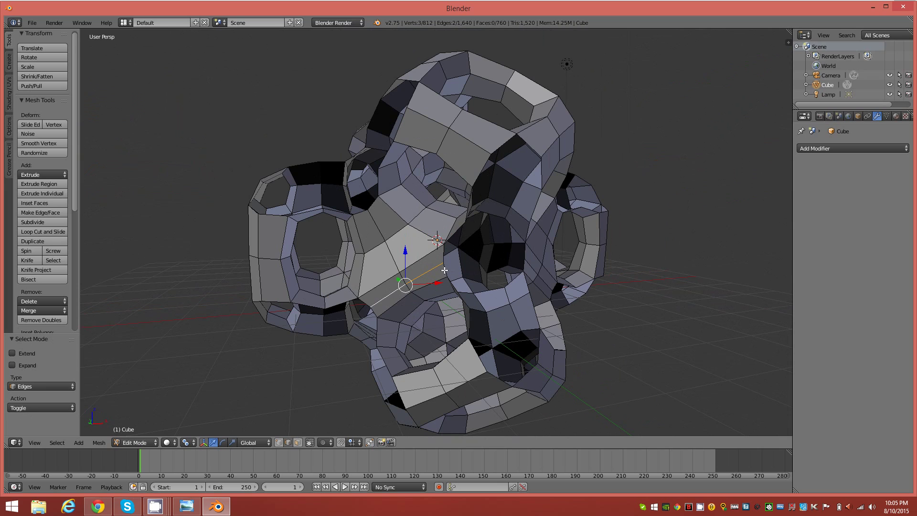
pyautogui.moveTo(441, 274); pyautogui.dragTo(528, 275, button='middle')
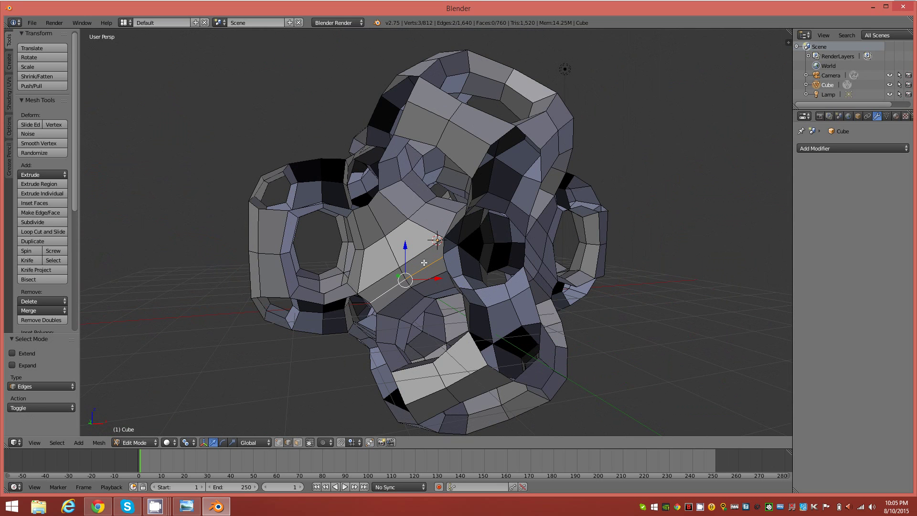
pyautogui.moveTo(540, 244); pyautogui.dragTo(470, 269, button='middle')
pyautogui.keyDown('ctrl'); pyautogui.rightClick(461, 270); pyautogui.keyUp('ctrl')
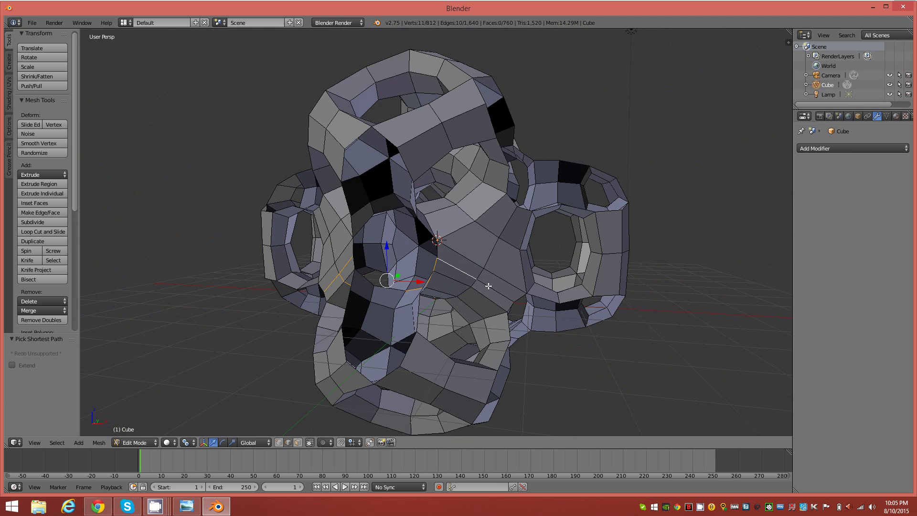
pyautogui.hotkey('ctrl', 'z')
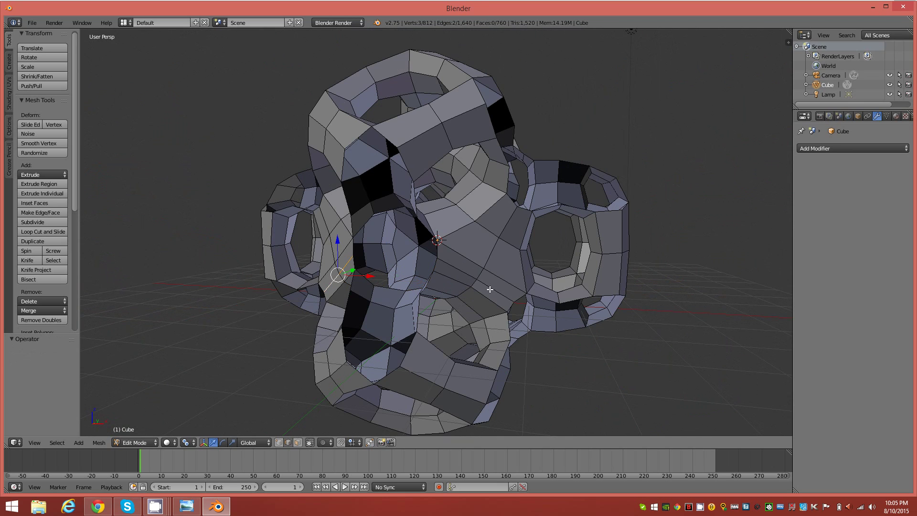
pyautogui.keyDown('shift'); pyautogui.rightClick(452, 277); pyautogui.keyUp('shift')
pyautogui.keyDown('shift'); pyautogui.rightClick(492, 300); pyautogui.keyUp('shift')
pyautogui.moveTo(507, 266); pyautogui.dragTo(478, 272, button='middle')
pyautogui.hotkey('ctrl', 'z')
pyautogui.hotkey('ctrl', 'z')
# Step: Add the mirrored pair of connected edges on the +X side of the front hole to the selection
pyautogui.keyDown('shift'); pyautogui.rightClick(456, 253); pyautogui.keyUp('shift')
pyautogui.keyDown('shift'); pyautogui.rightClick(493, 274); pyautogui.keyUp('shift')
pyautogui.moveTo(400, 261); pyautogui.dragTo(437, 270, button='middle')
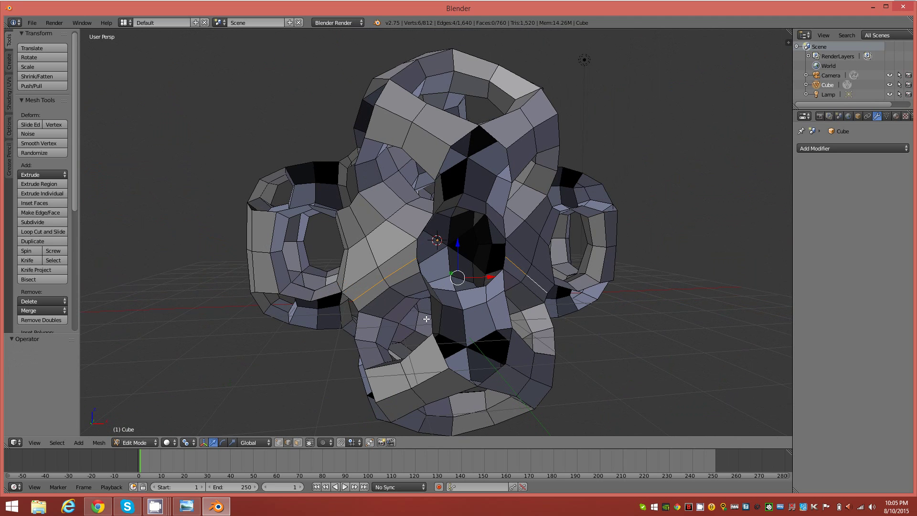
# Step: Extend the selection to all edges of similar length across the mesh
pyautogui.hotkey('shift', 'g')
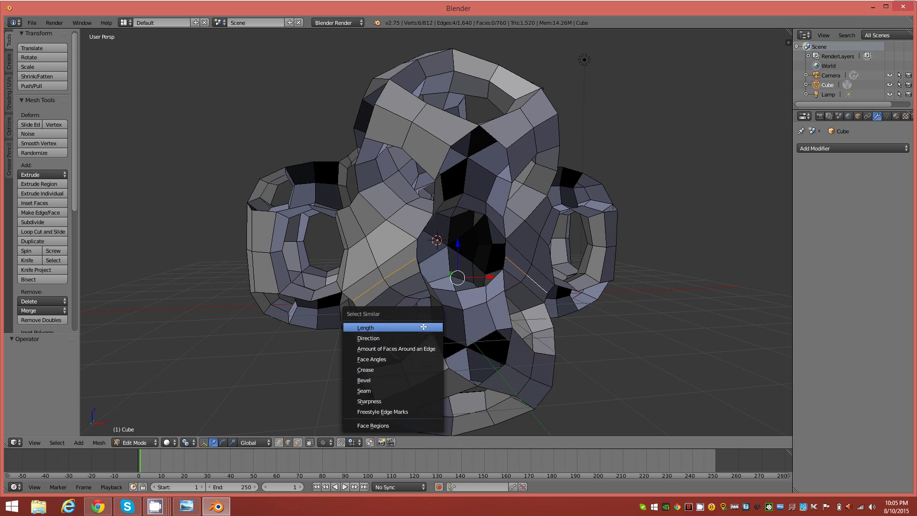
pyautogui.click(424, 327)
pyautogui.moveTo(355, 273); pyautogui.dragTo(402, 265, button='middle')
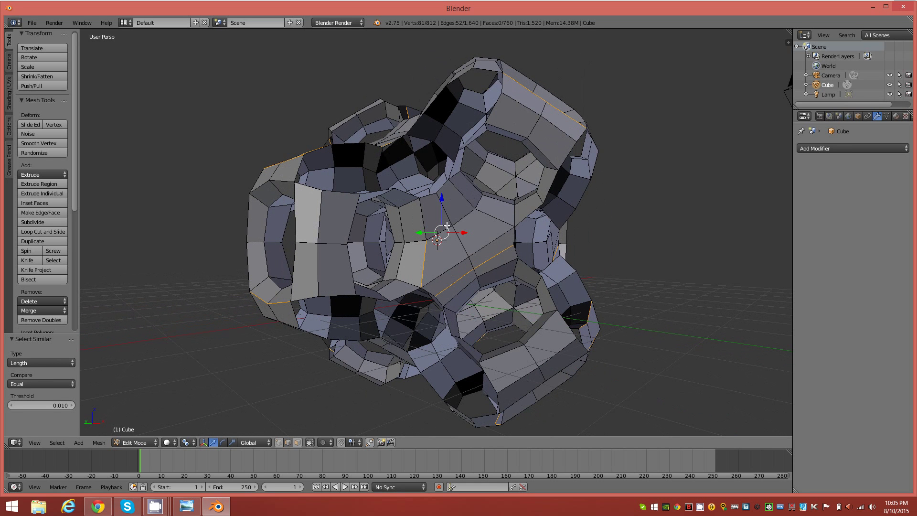
pyautogui.moveTo(519, 293); pyautogui.dragTo(491, 236, button='middle')
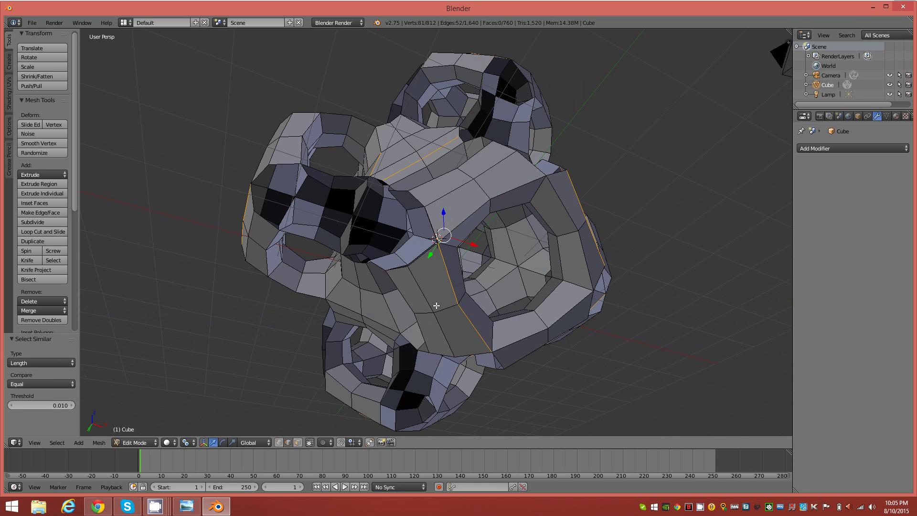
# Step: Try length thresholds of 0.001 and 0.005 for the similar-edge selection
pyautogui.click(60, 405)
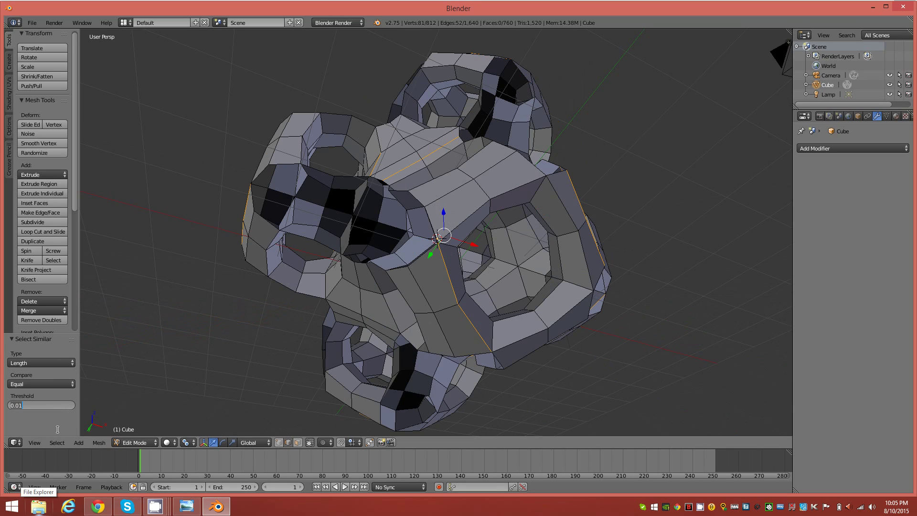
pyautogui.write('0.001')
pyautogui.press('Return')
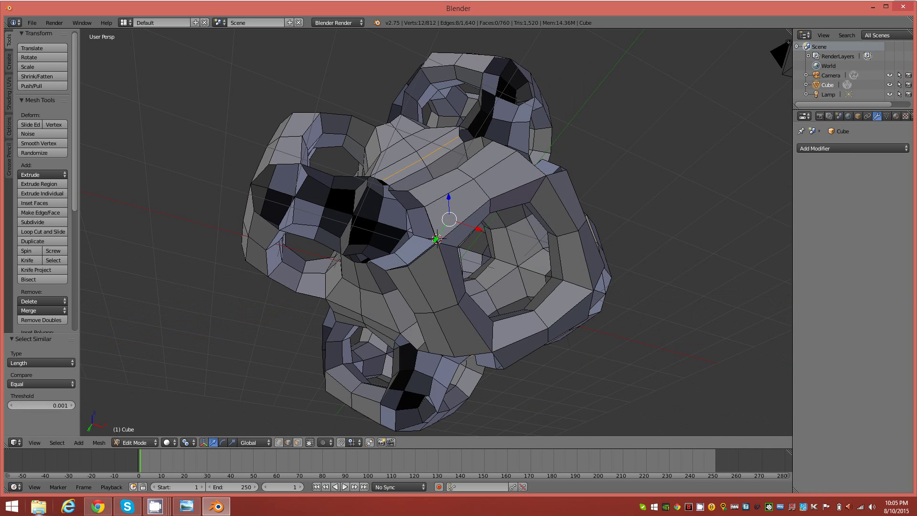
pyautogui.moveTo(371, 222); pyautogui.dragTo(268, 315, button='middle')
pyautogui.click(67, 405)
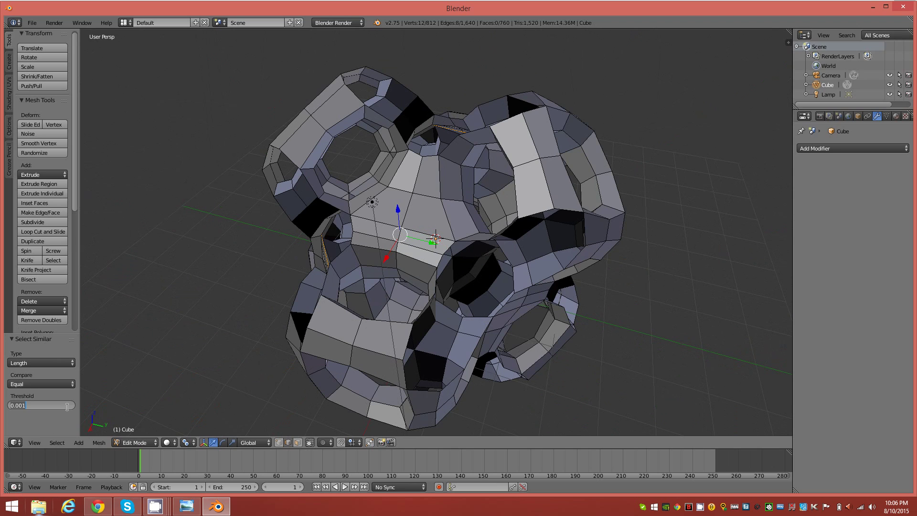
pyautogui.write('0.005')
pyautogui.press('Return')
# Step: Set the length threshold of the similar-edge selection to 0.002
pyautogui.click(47, 406)
pyautogui.write('0.')
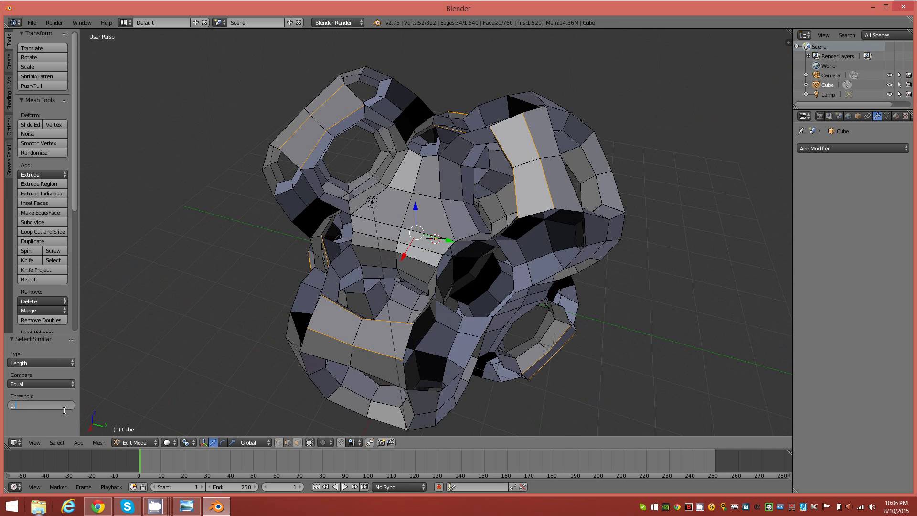
pyautogui.write('002')
pyautogui.press('Return')
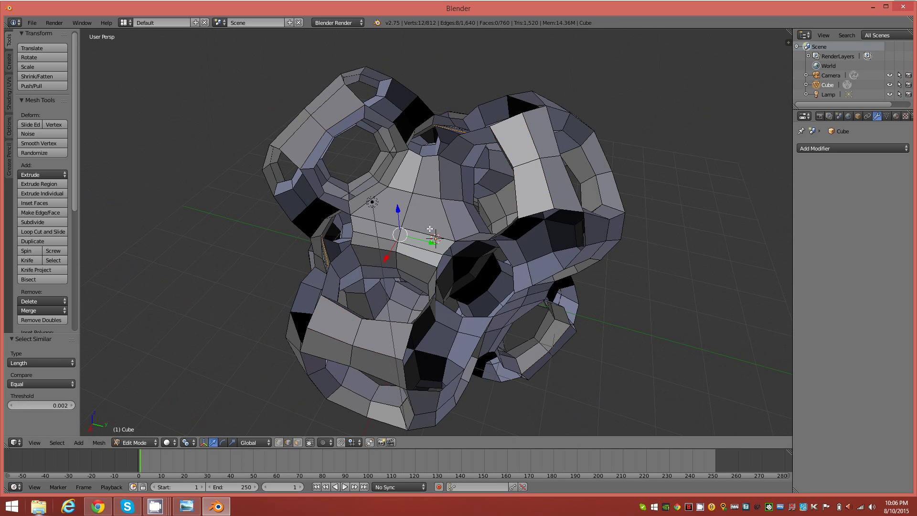
# Step: Add the remaining matching diagonal web edges around the model to the selection and dissolve all the selected edges
pyautogui.moveTo(410, 215); pyautogui.dragTo(441, 215, button='middle')
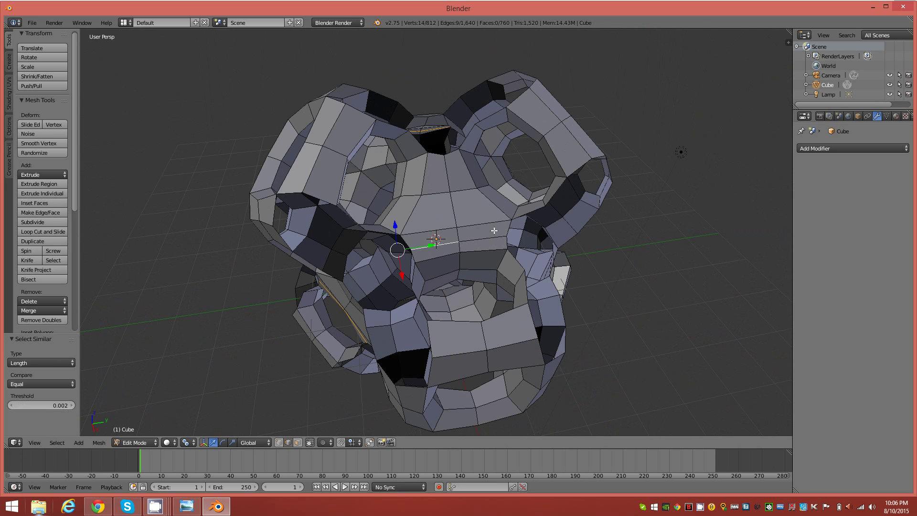
pyautogui.keyDown('shift'); pyautogui.rightClick(483, 241); pyautogui.keyUp('shift')
pyautogui.moveTo(640, 205); pyautogui.dragTo(438, 235, button='middle')
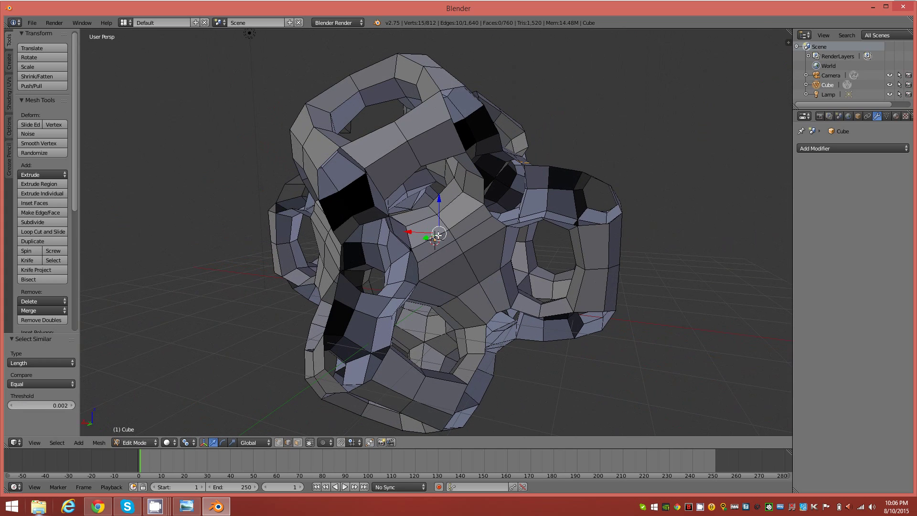
pyautogui.moveTo(393, 293); pyautogui.dragTo(436, 262, button='middle')
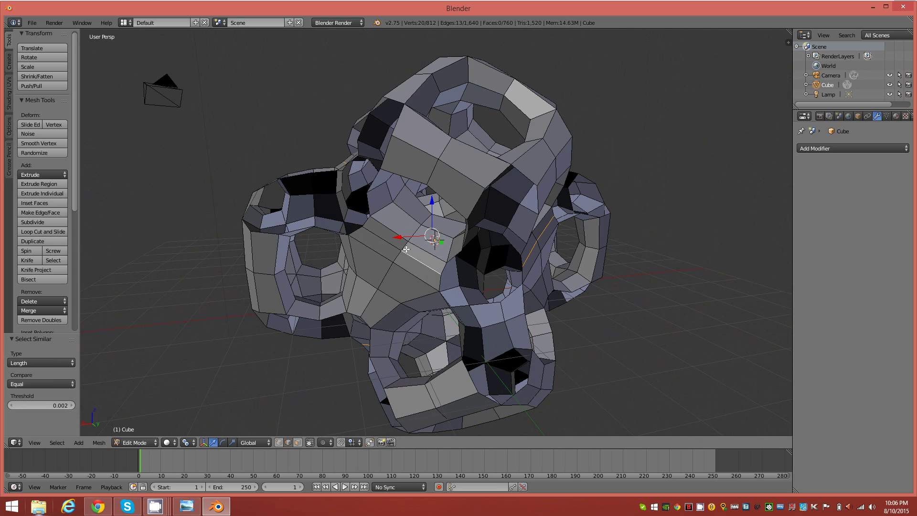
pyautogui.moveTo(385, 290); pyautogui.dragTo(488, 233, button='middle')
pyautogui.moveTo(429, 303); pyautogui.dragTo(579, 168, button='middle')
pyautogui.moveTo(483, 189); pyautogui.dragTo(362, 142, button='middle')
pyautogui.moveTo(292, 230); pyautogui.dragTo(367, 204, button='middle')
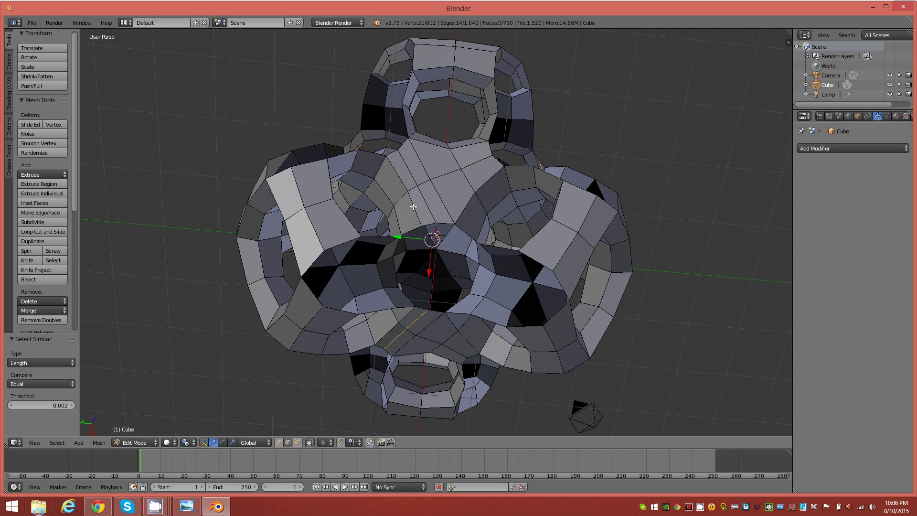
pyautogui.moveTo(485, 199); pyautogui.dragTo(578, 270, button='middle')
pyautogui.moveTo(640, 239); pyautogui.dragTo(453, 234, button='middle')
pyautogui.moveTo(446, 169); pyautogui.dragTo(426, 203, button='middle')
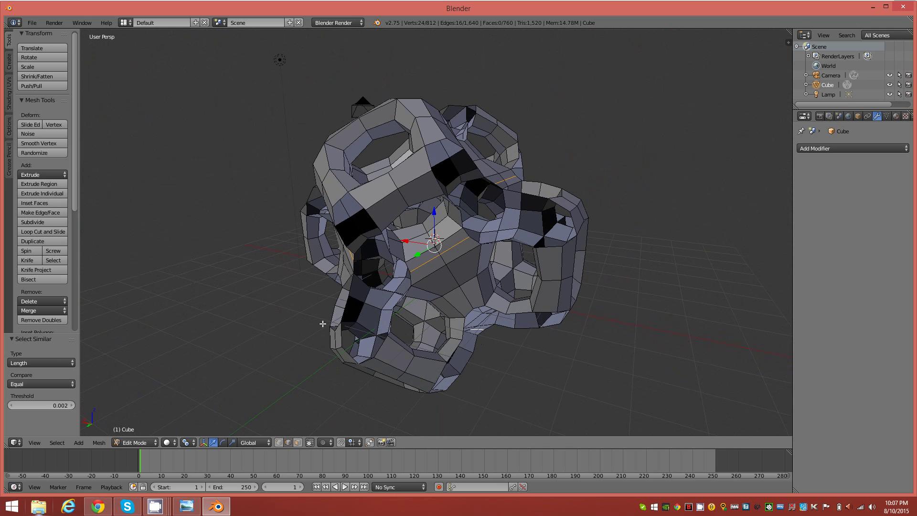
pyautogui.moveTo(332, 257); pyautogui.dragTo(404, 267, button='middle')
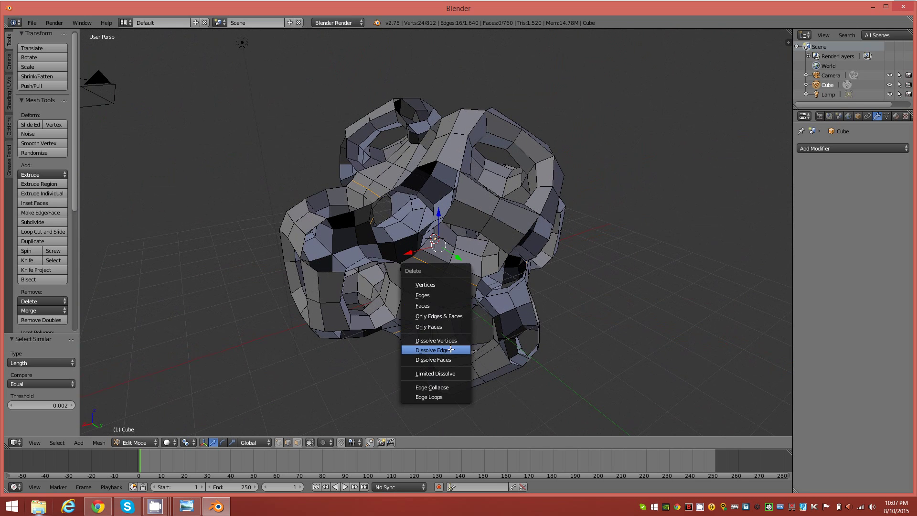
pyautogui.click(451, 349)
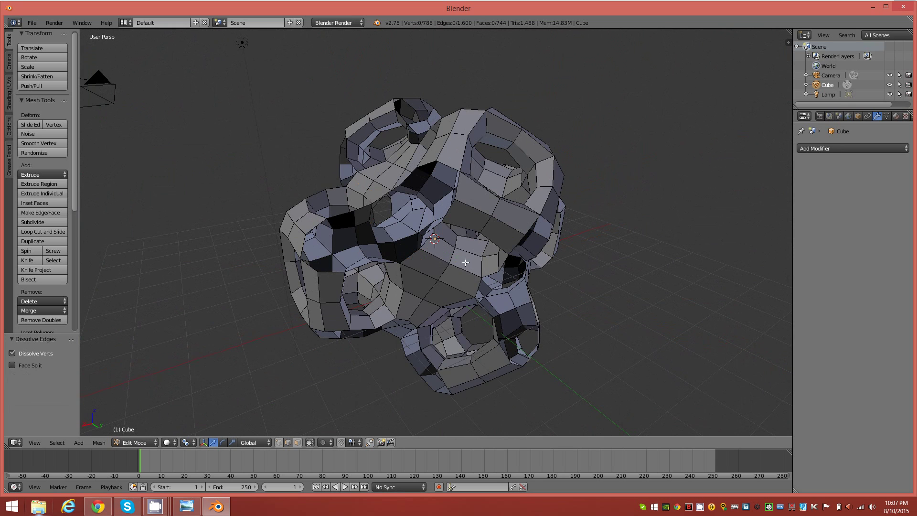
# Step: Examine the mesh from all sides for leftover diagonal edges on the webs between the arms
pyautogui.moveTo(465, 263); pyautogui.dragTo(440, 254, button='middle')
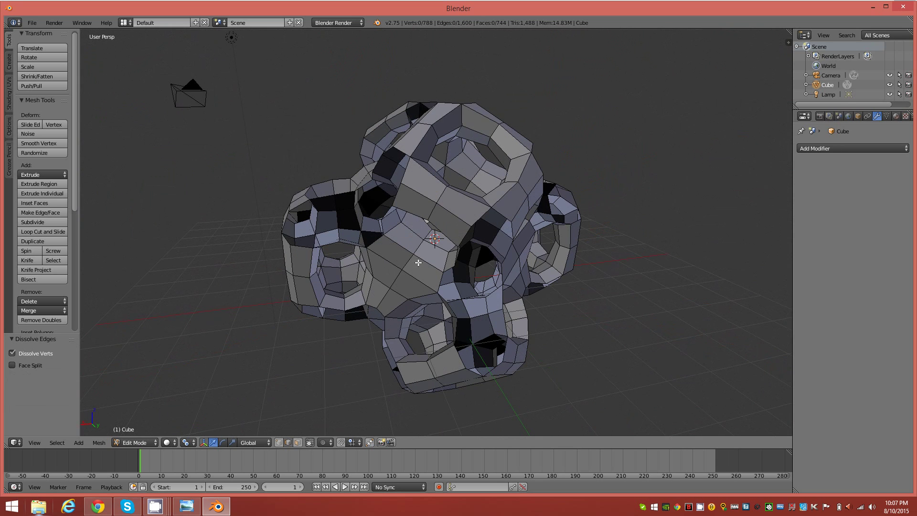
pyautogui.moveTo(405, 279); pyautogui.dragTo(392, 262, button='middle')
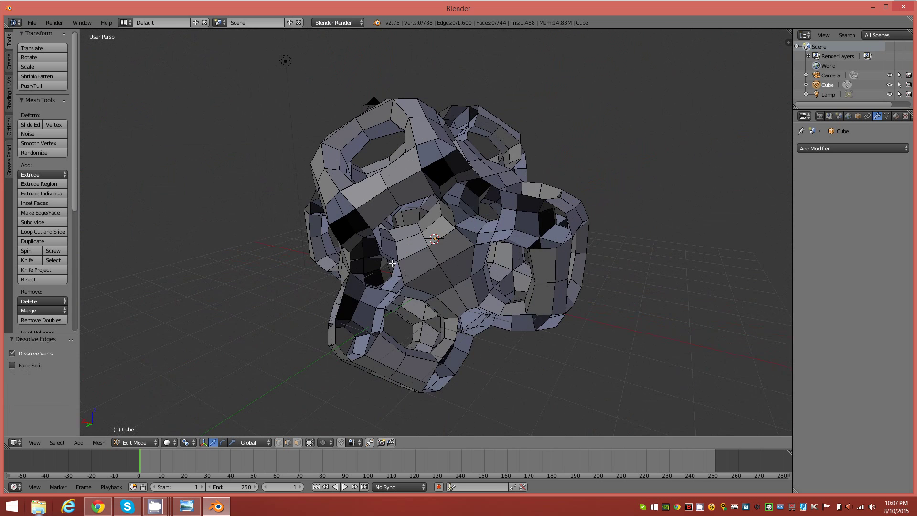
pyautogui.moveTo(505, 268); pyautogui.dragTo(432, 301, button='middle')
pyautogui.moveTo(441, 259); pyautogui.dragTo(497, 271, button='middle')
pyautogui.moveTo(512, 320); pyautogui.dragTo(620, 276, button='middle')
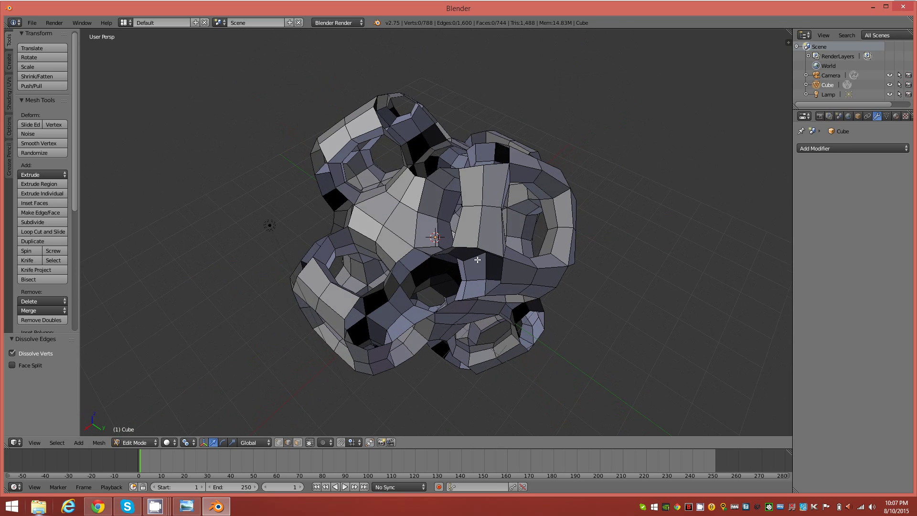
pyautogui.moveTo(505, 249); pyautogui.dragTo(413, 261, button='middle')
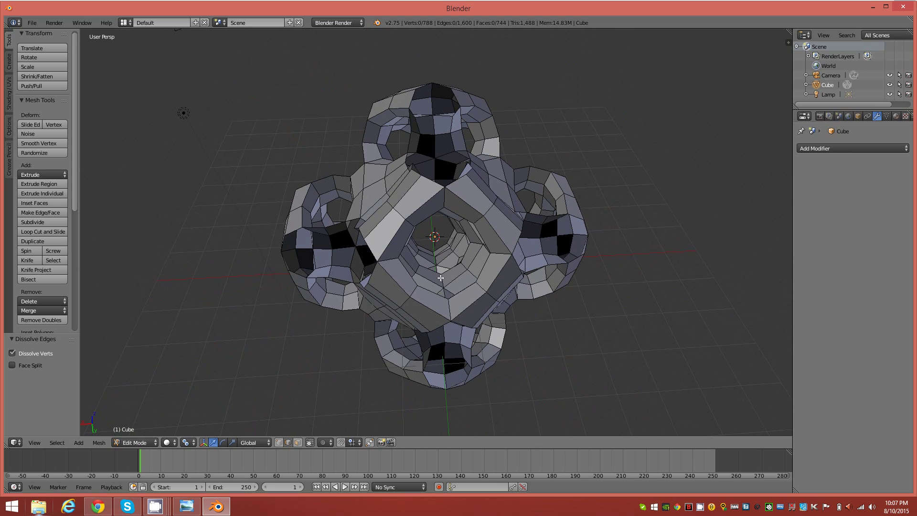
pyautogui.press('KP_1')
pyautogui.moveTo(482, 255); pyautogui.dragTo(492, 264, button='middle')
pyautogui.moveTo(471, 326); pyautogui.dragTo(373, 304, button='middle')
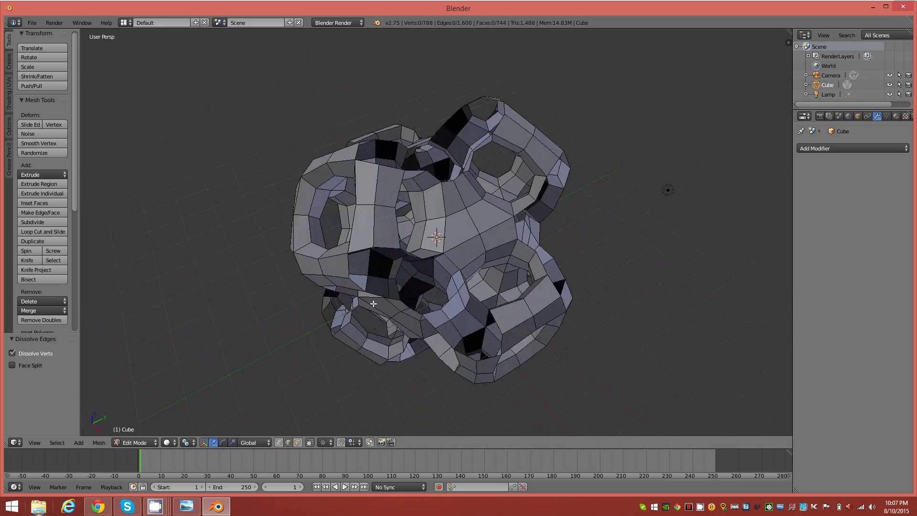
pyautogui.moveTo(447, 259); pyautogui.dragTo(352, 291, button='middle')
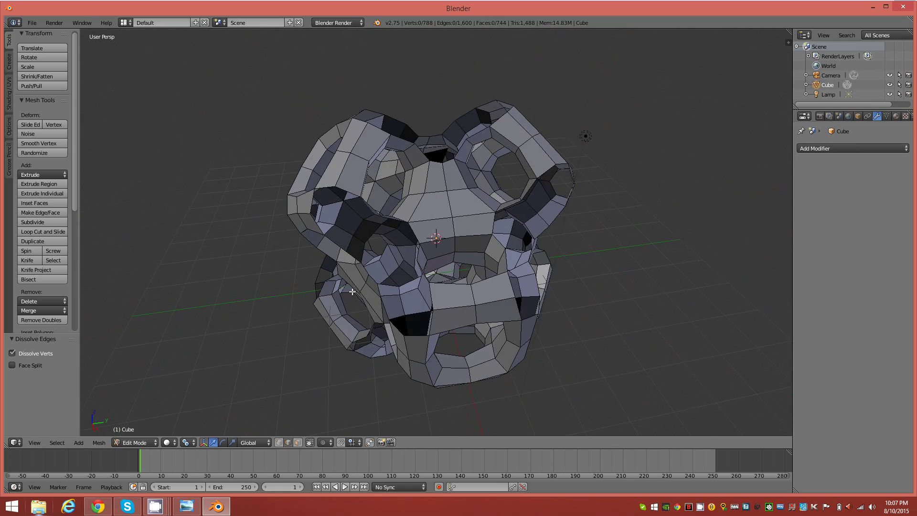
# Step: Return to Object Mode and add a Solidify modifier with high quality normals to the sculpture
pyautogui.press('Tab')
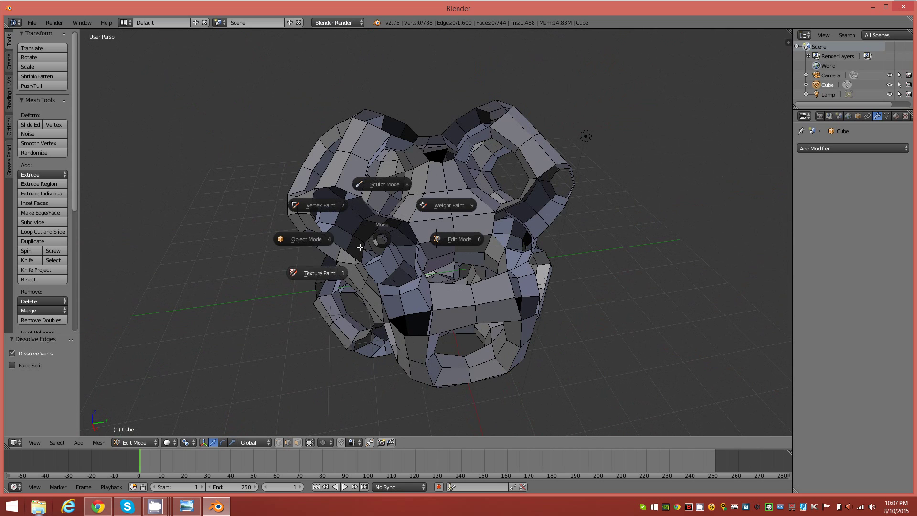
pyautogui.click(299, 246)
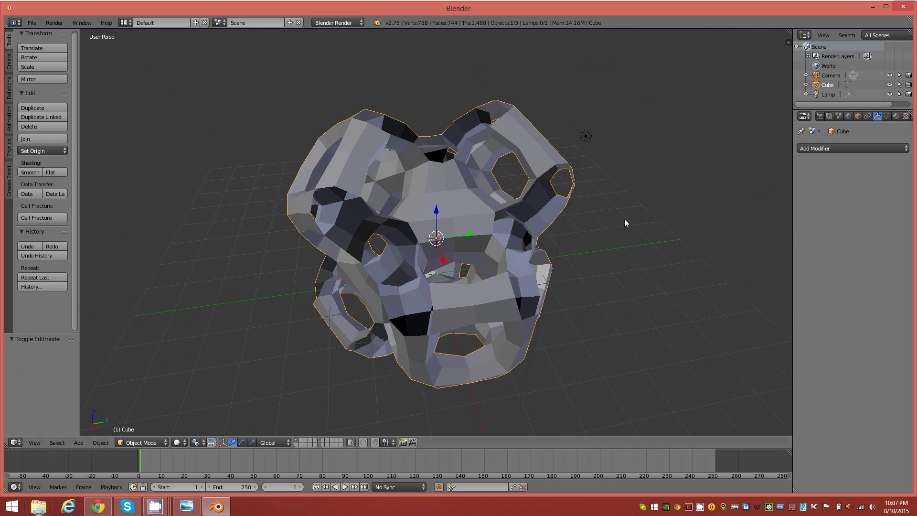
pyautogui.click(881, 148)
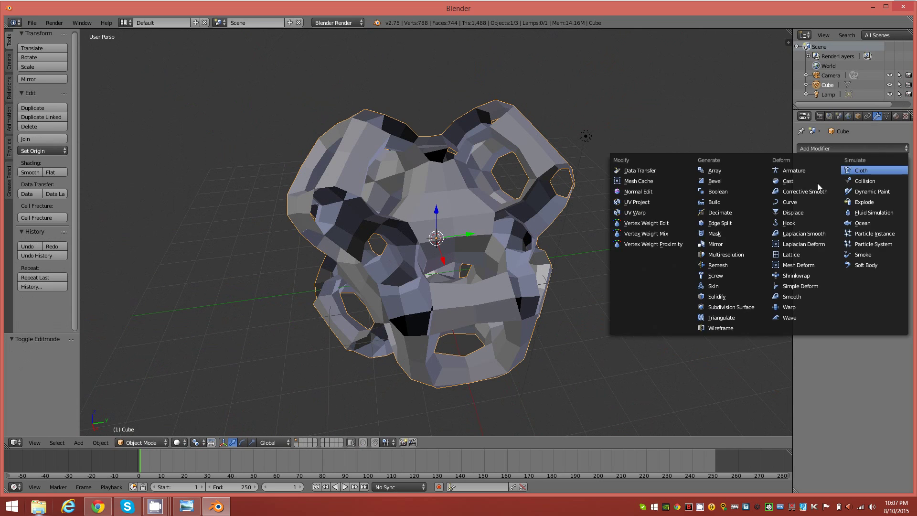
pyautogui.click(728, 298)
pyautogui.moveTo(519, 286)
pyautogui.mouseDown(button='middle')
pyautogui.moveTo(512, 287)
pyautogui.moveTo(531, 292)
pyautogui.mouseUp(button='middle')
pyautogui.click(862, 225)
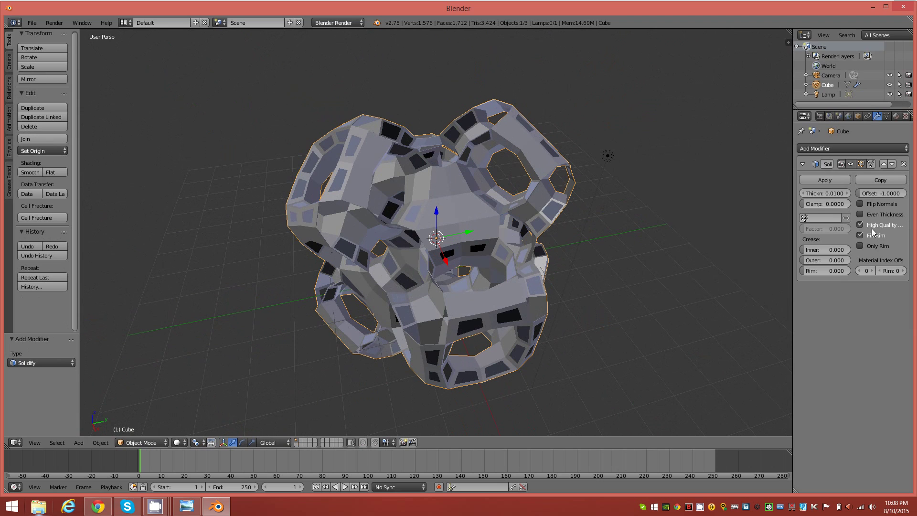
# Step: Set the Solidify modifier's offset to 0 and its thickness to 0.2
pyautogui.moveTo(888, 194); pyautogui.dragTo(894, 194)
pyautogui.click(893, 193)
pyautogui.write('0')
pyautogui.press('Return')
pyautogui.click(832, 194)
pyautogui.write('0.2')
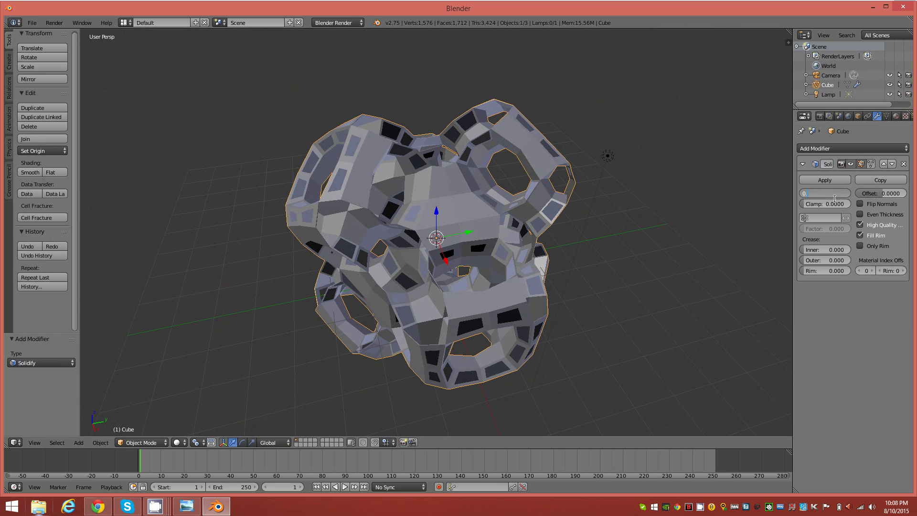
pyautogui.press('Return')
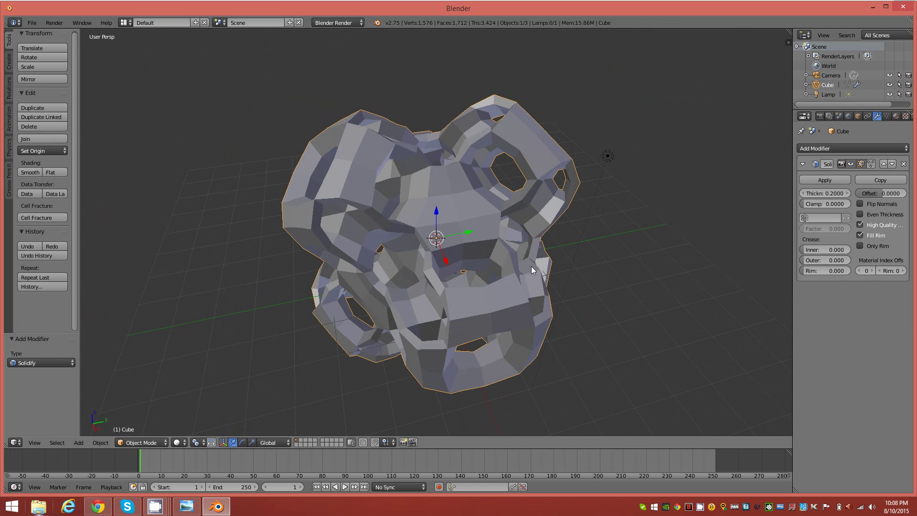
# Step: Add a Catmull-Clark Subdivision Surface modifier after the Solidify modifier and set its view subdivisions to 3
pyautogui.moveTo(532, 264); pyautogui.dragTo(555, 237, button='middle')
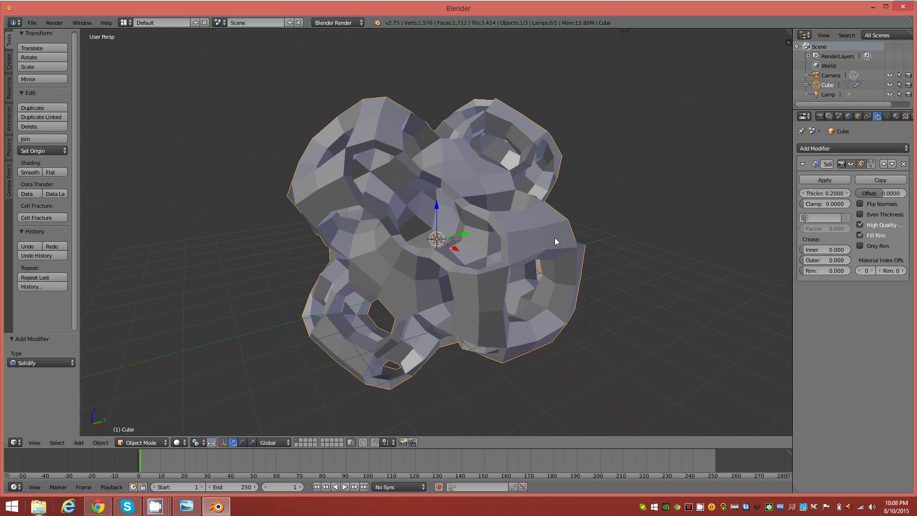
pyautogui.click(874, 147)
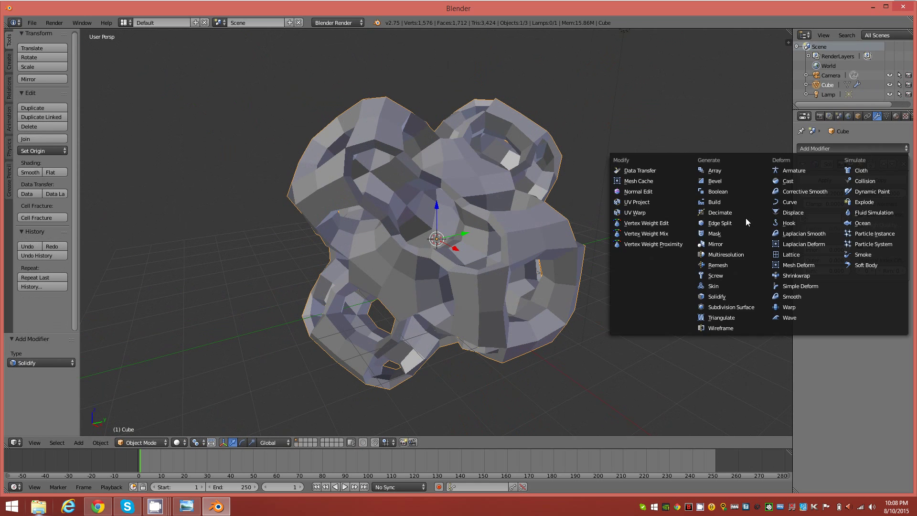
pyautogui.click(732, 308)
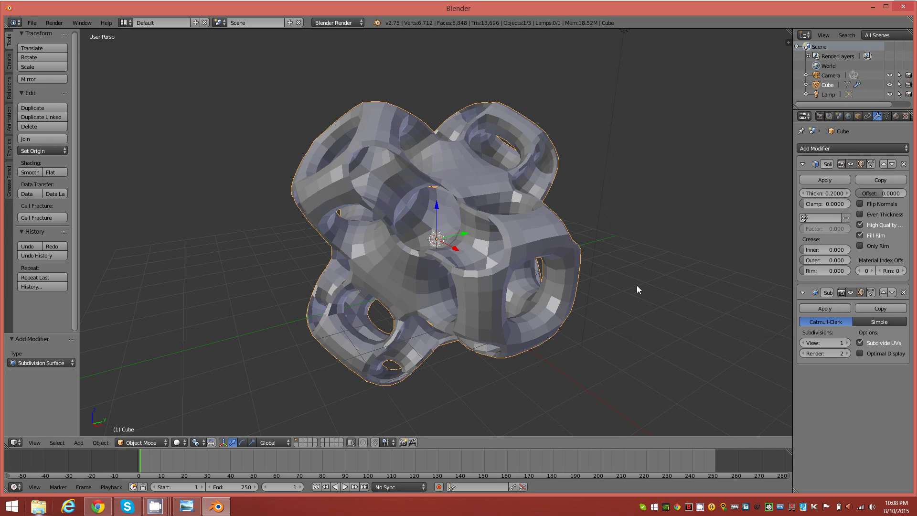
pyautogui.moveTo(557, 233); pyautogui.dragTo(537, 249, button='middle')
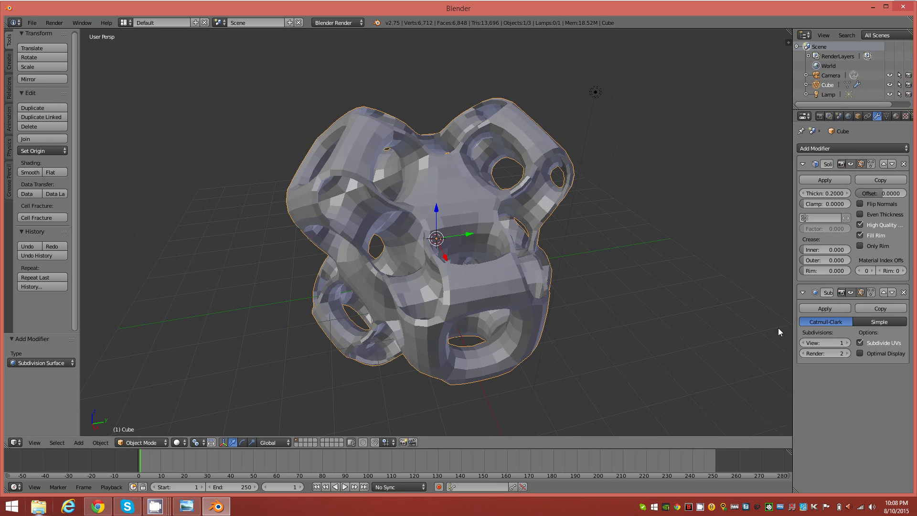
pyautogui.click(848, 344)
pyautogui.click(848, 344)
pyautogui.moveTo(501, 291); pyautogui.dragTo(520, 300, button='middle')
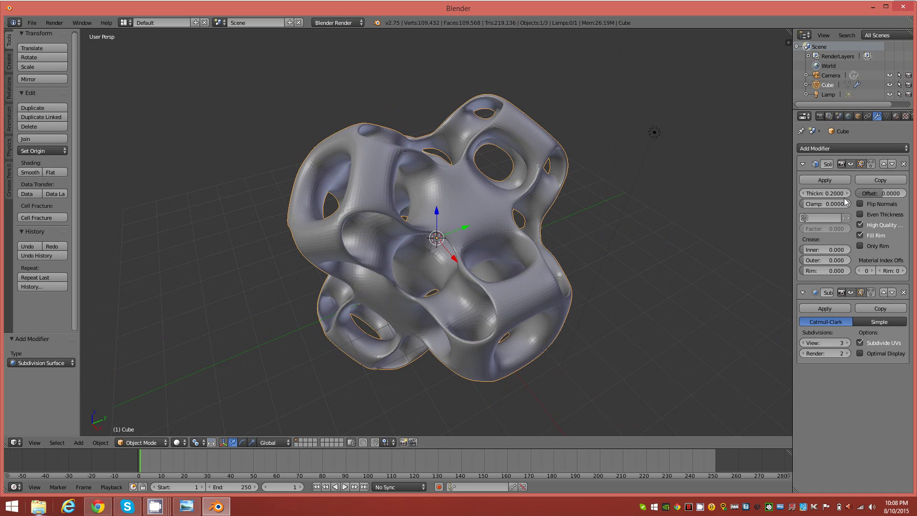
# Step: Set the Solidify modifier's inner crease to 1 and its outer crease to 0.5
pyautogui.click(833, 251)
pyautogui.press('Return')
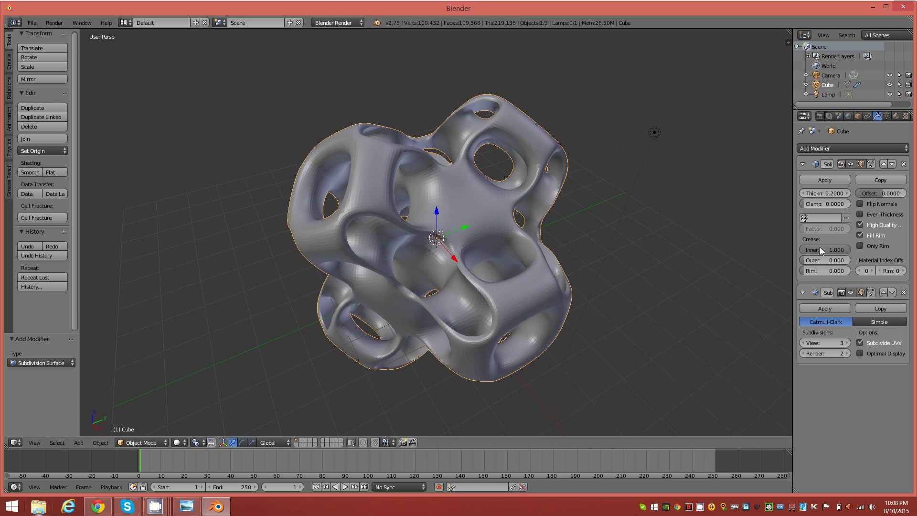
pyautogui.click(828, 262)
pyautogui.write('0.')
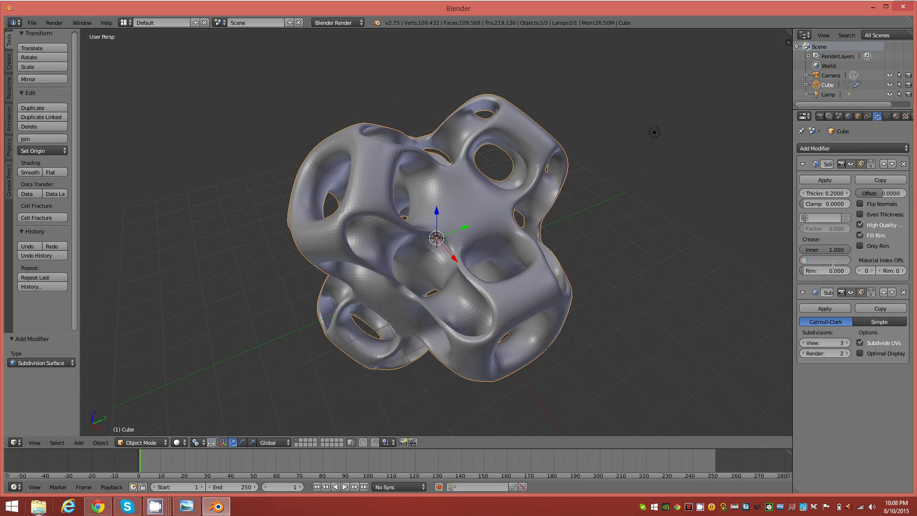
pyautogui.write('5')
pyautogui.press('Return')
# Step: Examine the creased rims and smoothed surfaces of the sculpture from several angles
pyautogui.moveTo(484, 282); pyautogui.dragTo(449, 271, button='middle')
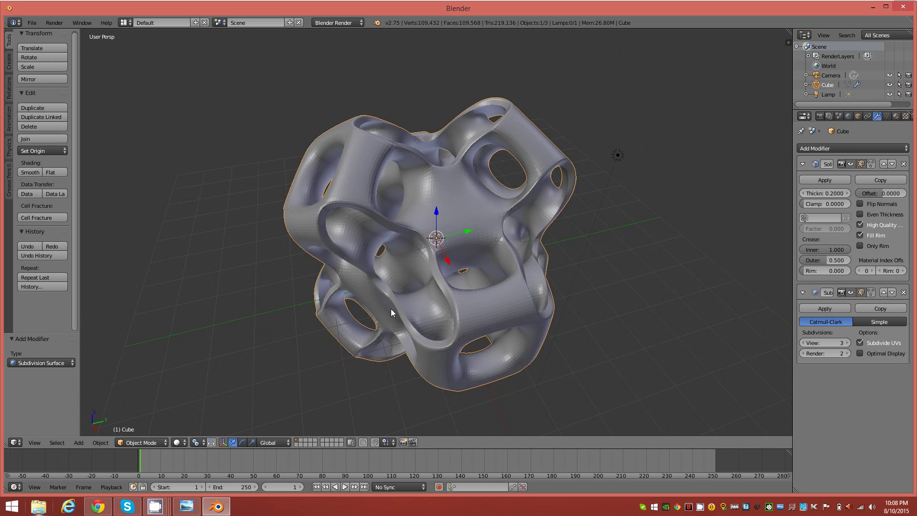
pyautogui.moveTo(448, 277); pyautogui.dragTo(495, 192, button='middle')
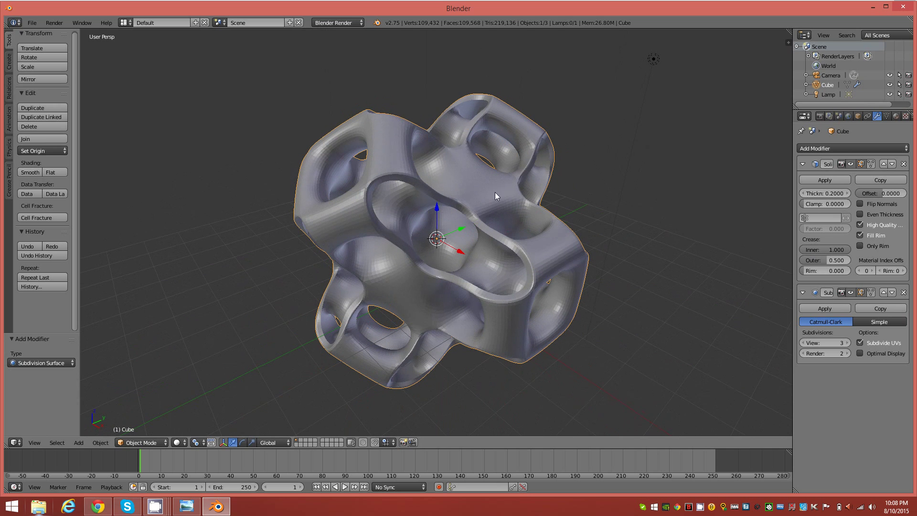
pyautogui.moveTo(420, 208); pyautogui.dragTo(385, 169, button='middle')
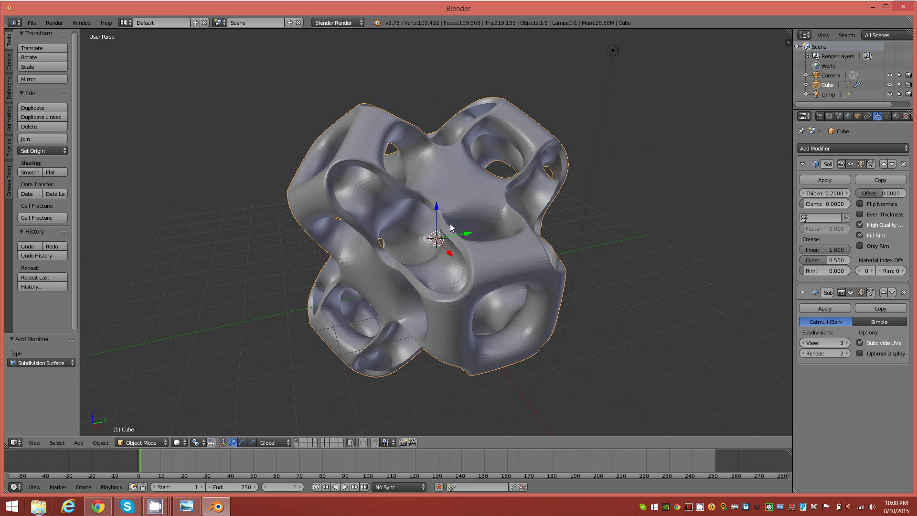
pyautogui.moveTo(514, 233); pyautogui.dragTo(545, 375, button='middle')
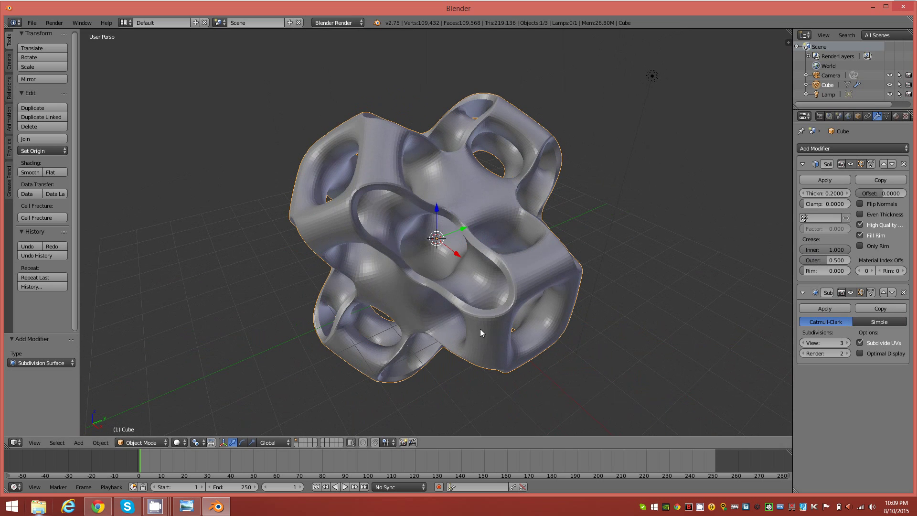
pyautogui.moveTo(562, 219)
pyautogui.mouseDown(button='middle')
pyautogui.moveTo(518, 100)
pyautogui.moveTo(513, 196)
pyautogui.moveTo(545, 192)
pyautogui.moveTo(557, 199)
pyautogui.moveTo(552, 215)
pyautogui.mouseUp(button='middle')
pyautogui.moveTo(483, 235); pyautogui.dragTo(447, 250, button='middle')
pyautogui.moveTo(565, 203)
pyautogui.mouseDown(button='middle')
pyautogui.moveTo(557, 214)
pyautogui.moveTo(521, 215)
pyautogui.moveTo(506, 230)
pyautogui.moveTo(502, 222)
pyautogui.moveTo(351, 271)
pyautogui.mouseUp(button='middle')
# Step: Try flat shading on the sculpture with the view subdivisions raised to 4
pyautogui.click(56, 172)
pyautogui.click(844, 341)
pyautogui.moveTo(548, 267); pyautogui.dragTo(518, 298, button='middle')
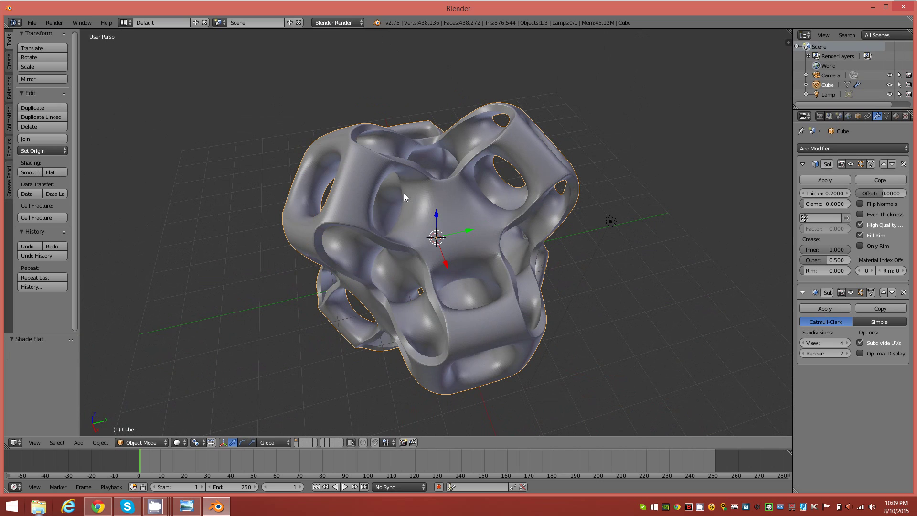
pyautogui.click(804, 342)
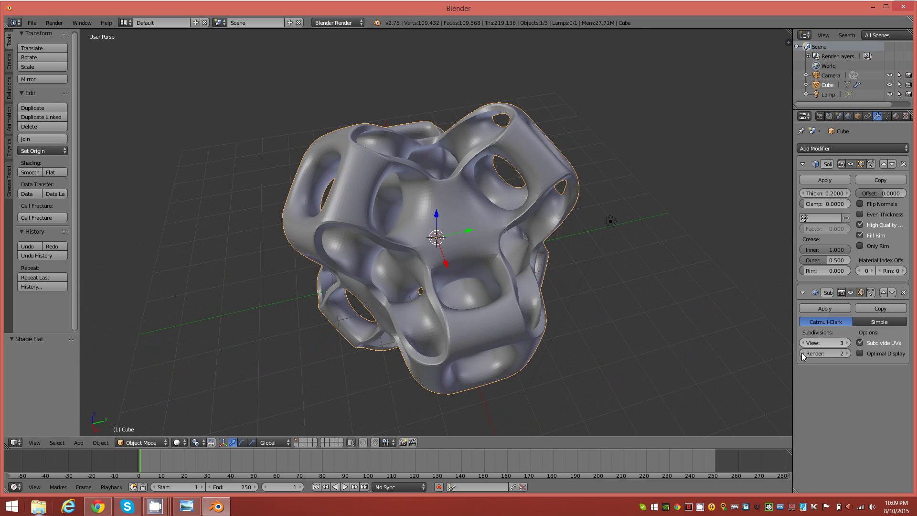
# Step: Apply smooth shading to the sculpture and display it with the polished silver metal matcap
pyautogui.click(29, 173)
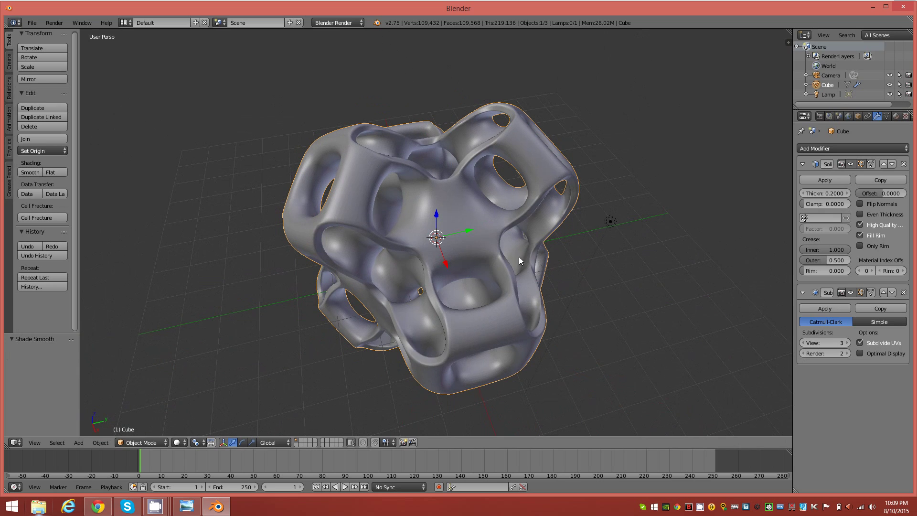
pyautogui.press('space')
pyautogui.moveTo(557, 251)
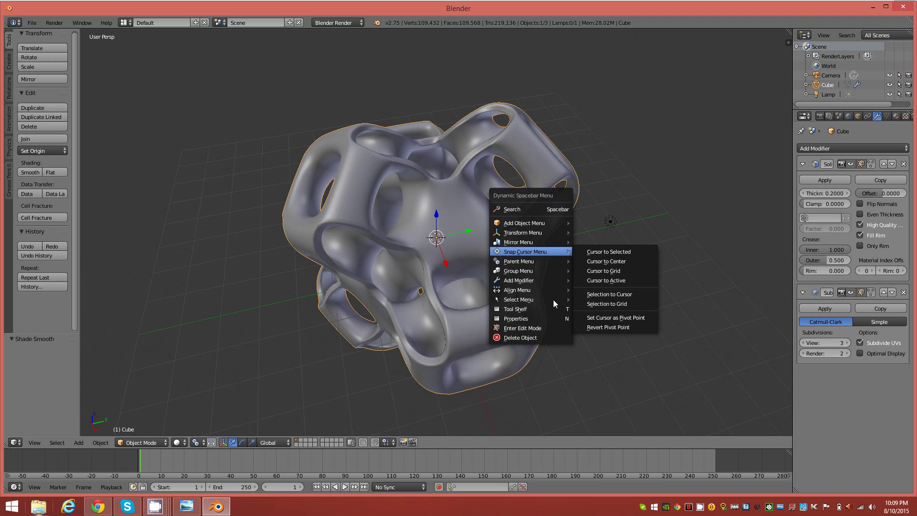
pyautogui.click(514, 318)
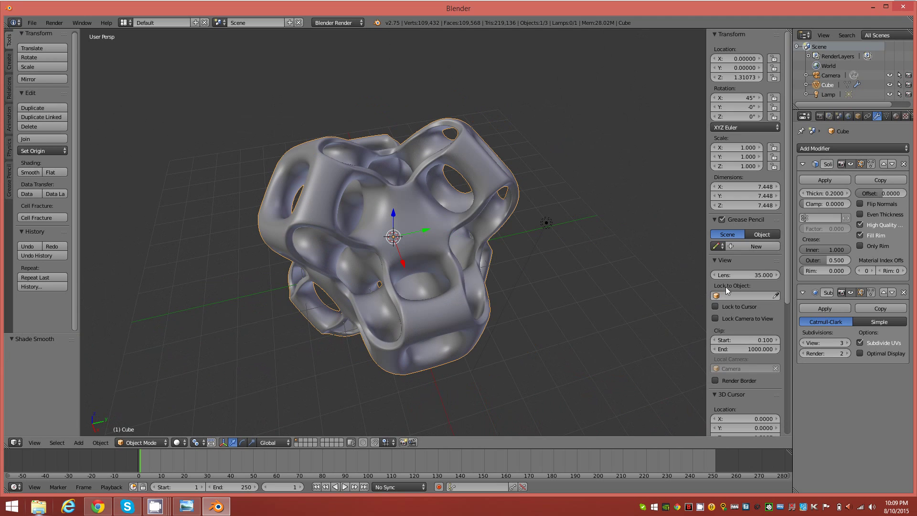
pyautogui.scroll(-8, 763, 379)
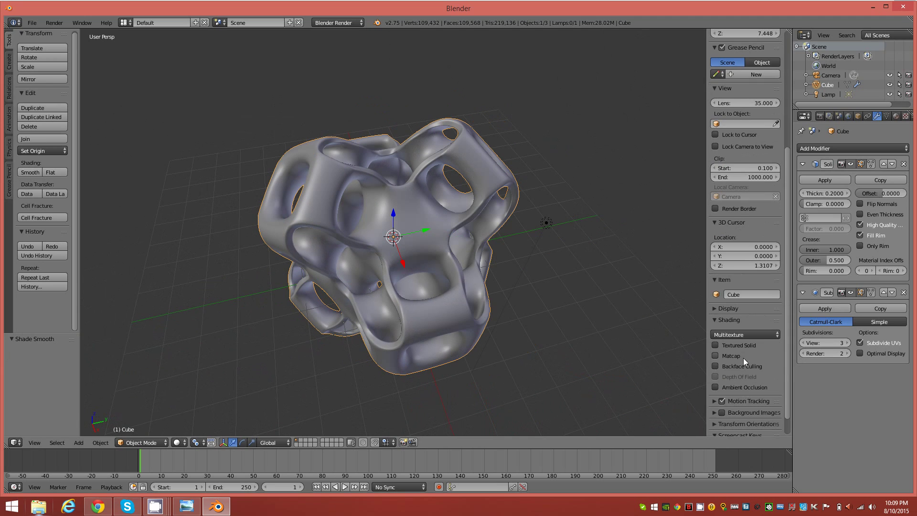
pyautogui.click(728, 356)
pyautogui.click(741, 390)
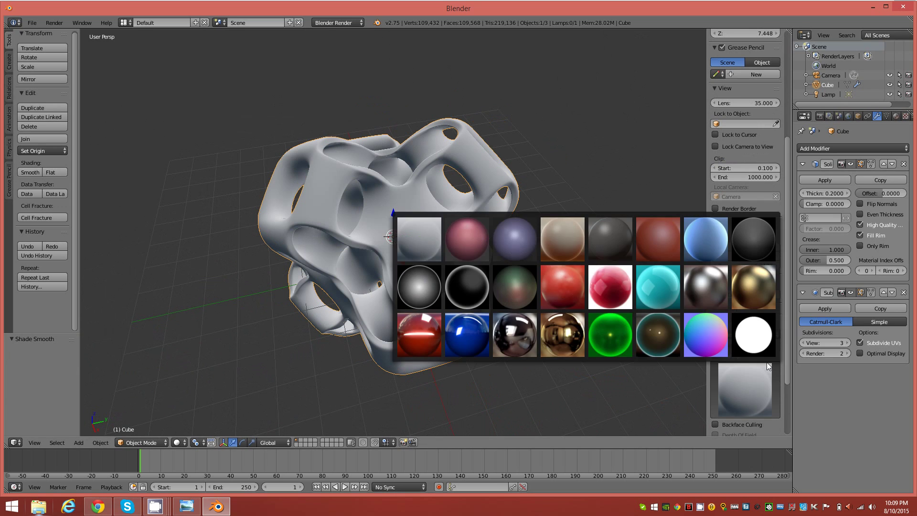
pyautogui.click(727, 287)
pyautogui.moveTo(488, 254); pyautogui.dragTo(449, 253, button='middle')
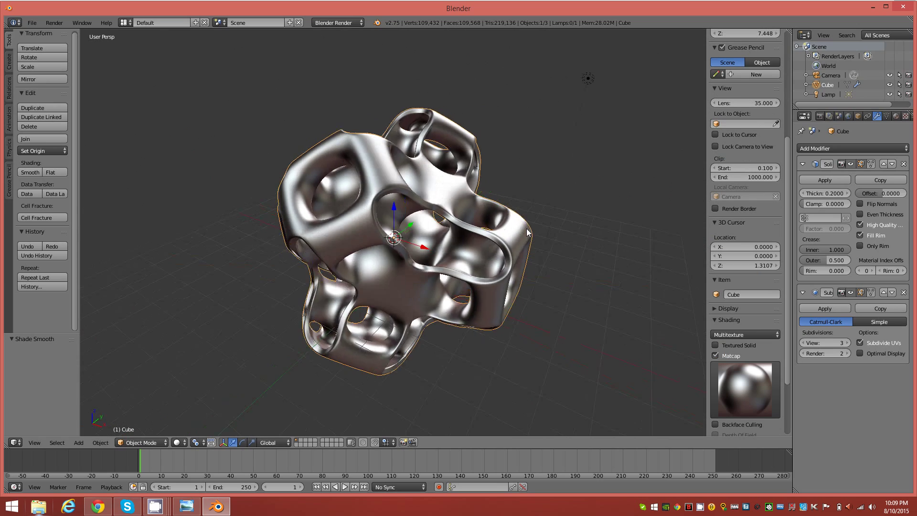